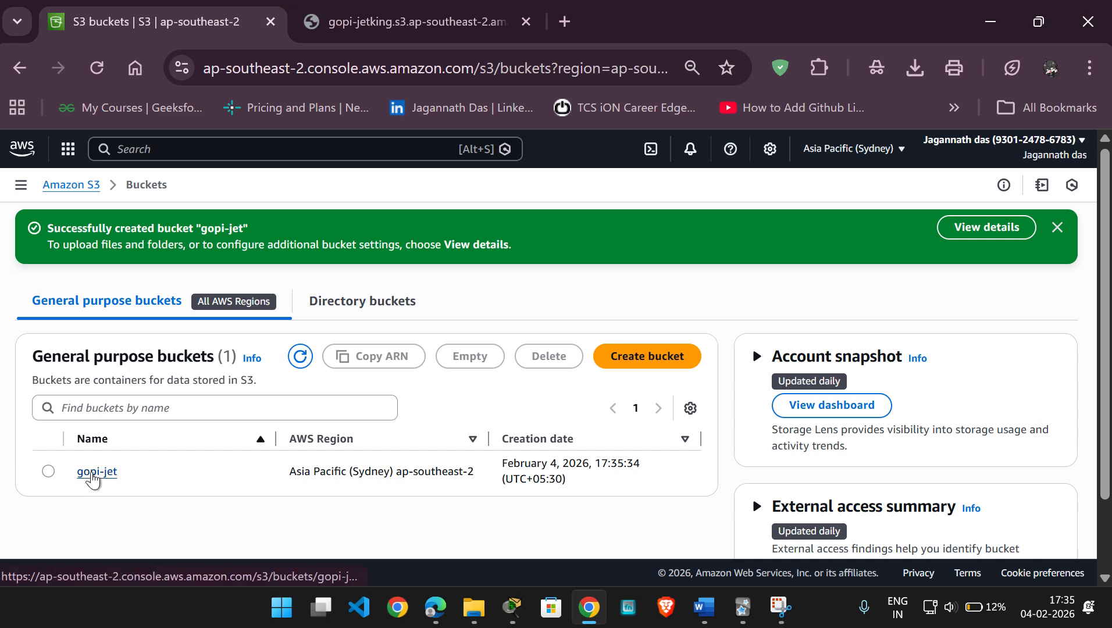
Step: Open the upload page of the gopi-jet bucket and browse to the Desktop folder for files to add
click(95, 474)
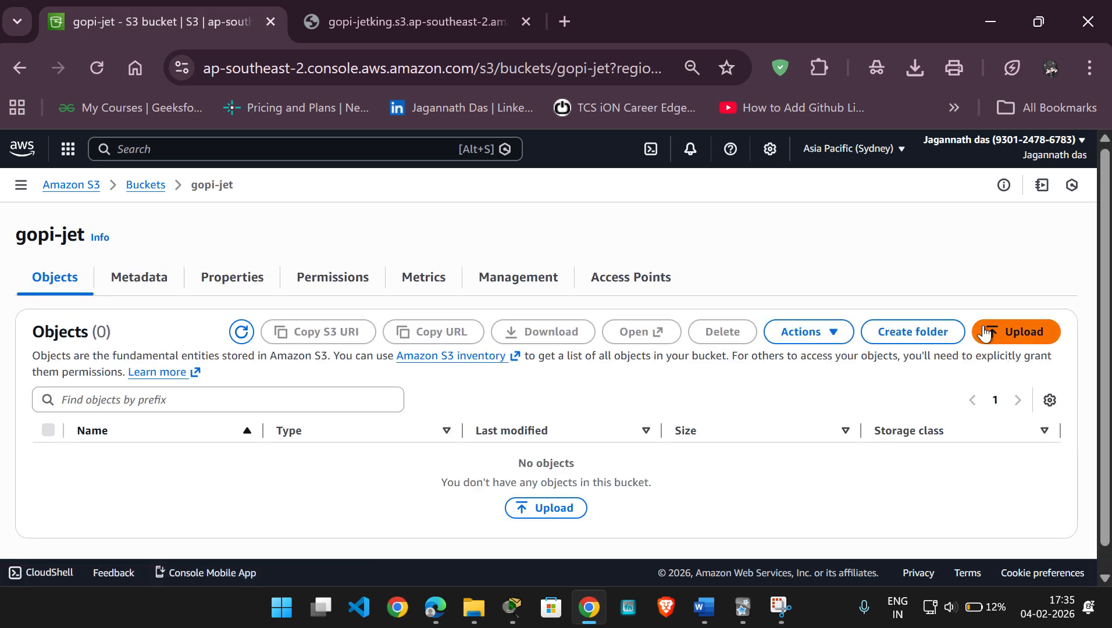
click(989, 333)
scroll(366, 467, down, 2)
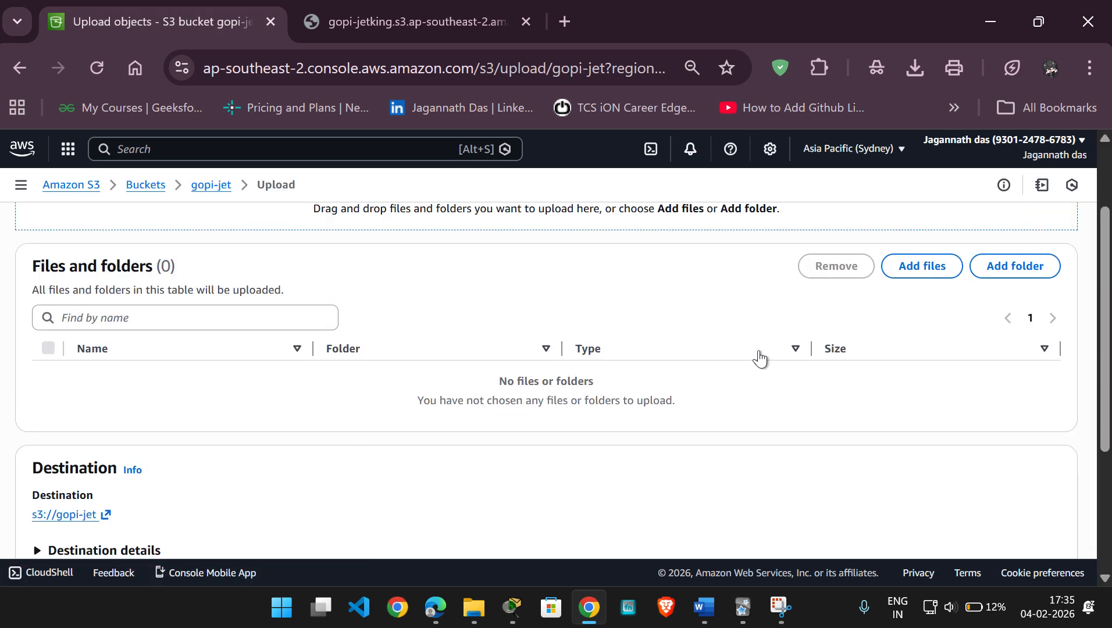
click(908, 266)
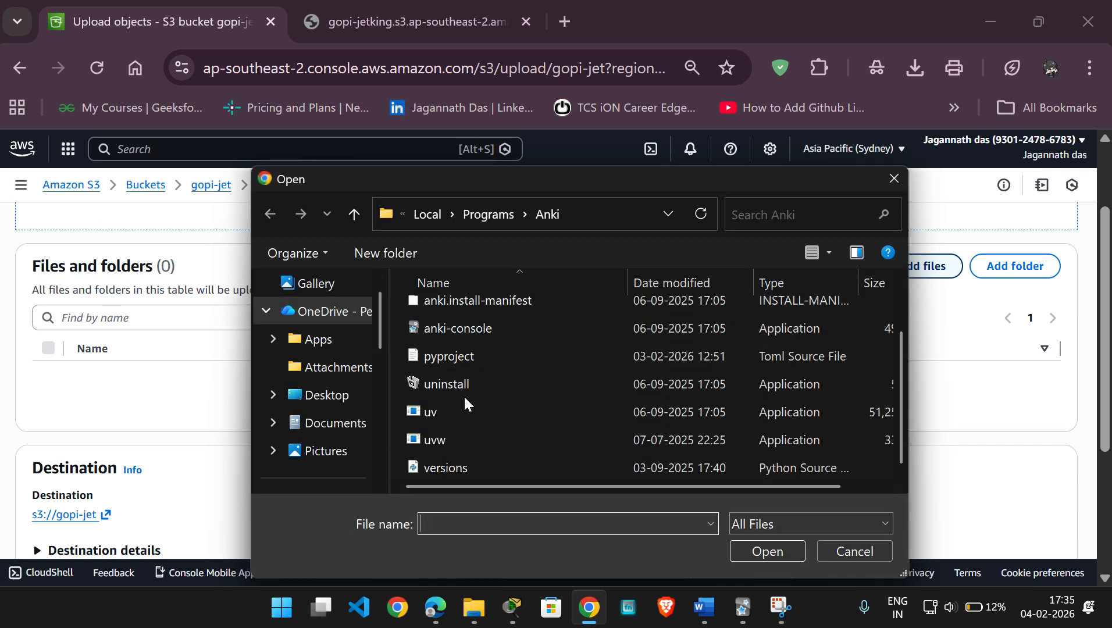
click(338, 394)
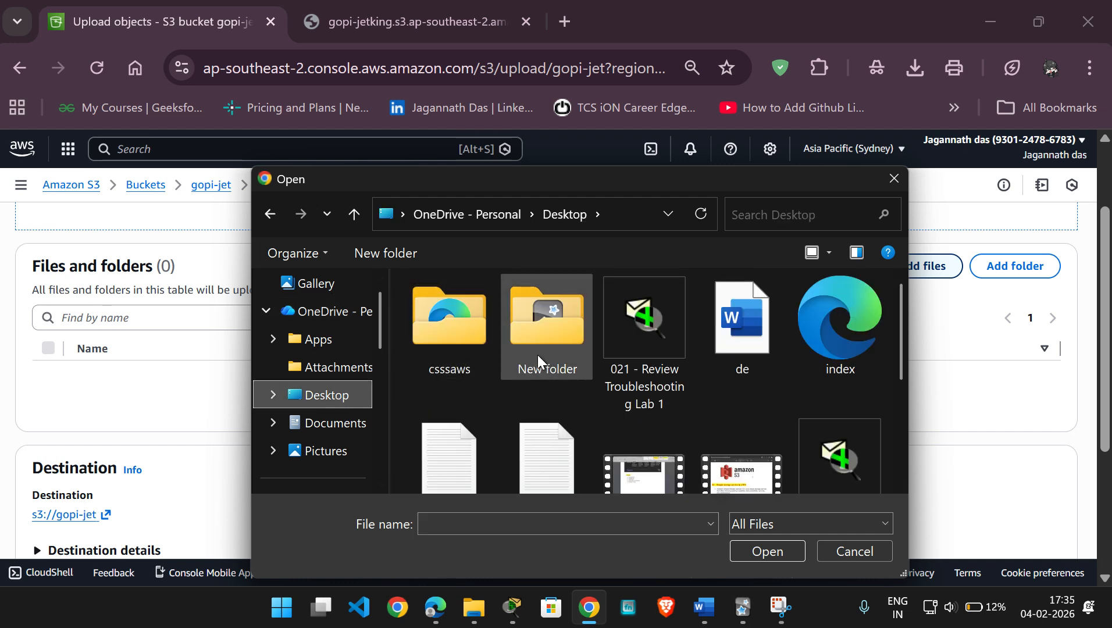
click(551, 367)
click(782, 556)
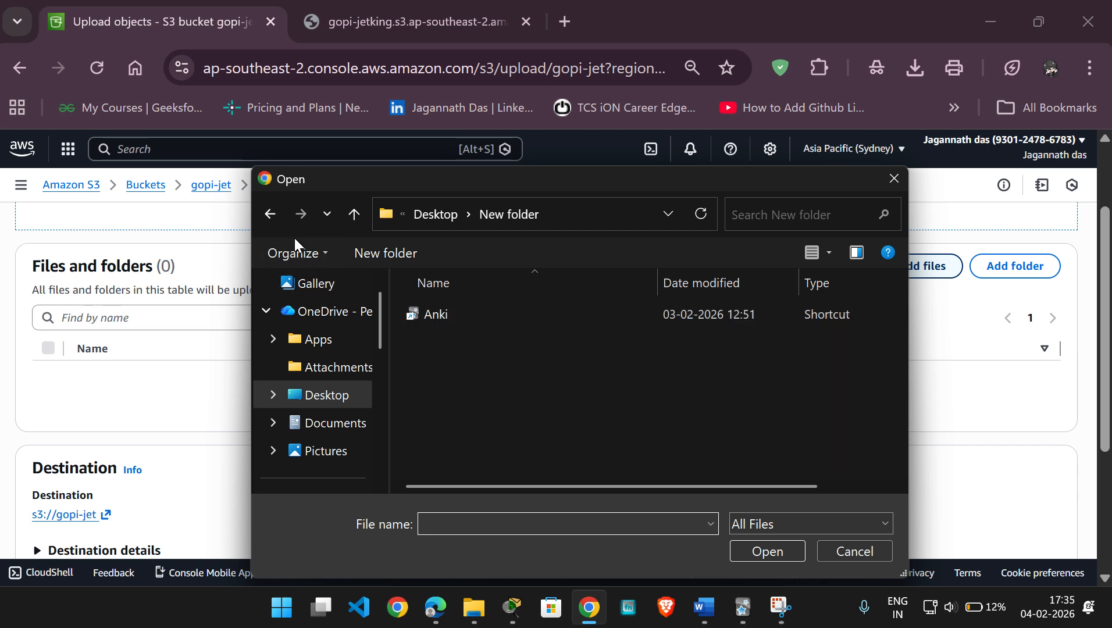
click(271, 217)
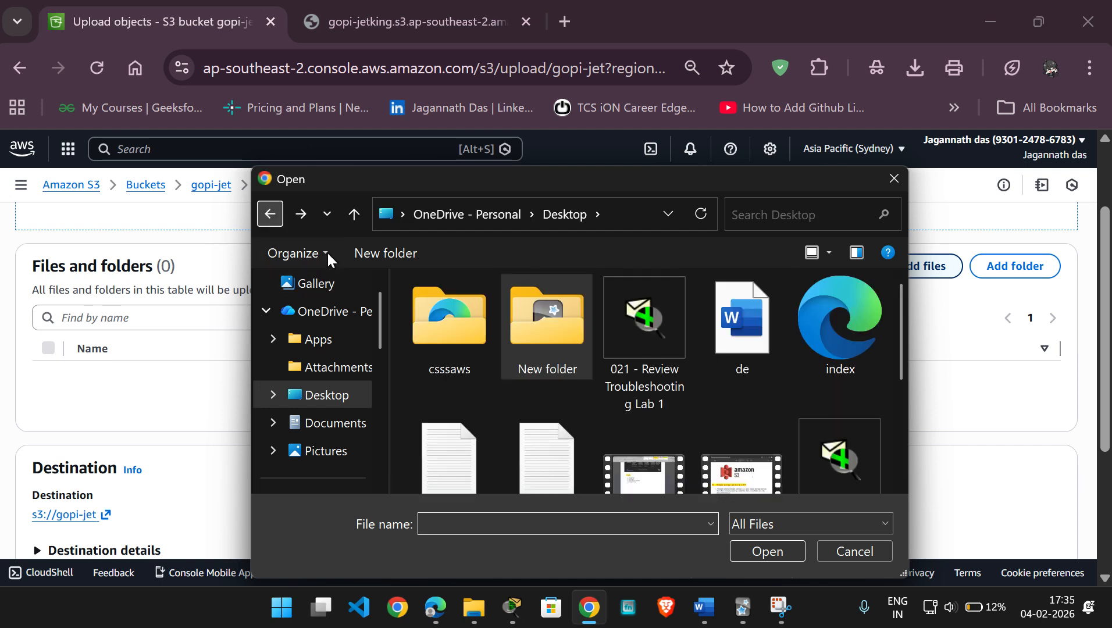
Step: Add the index file from the Desktop to the bucket's upload list
click(711, 368)
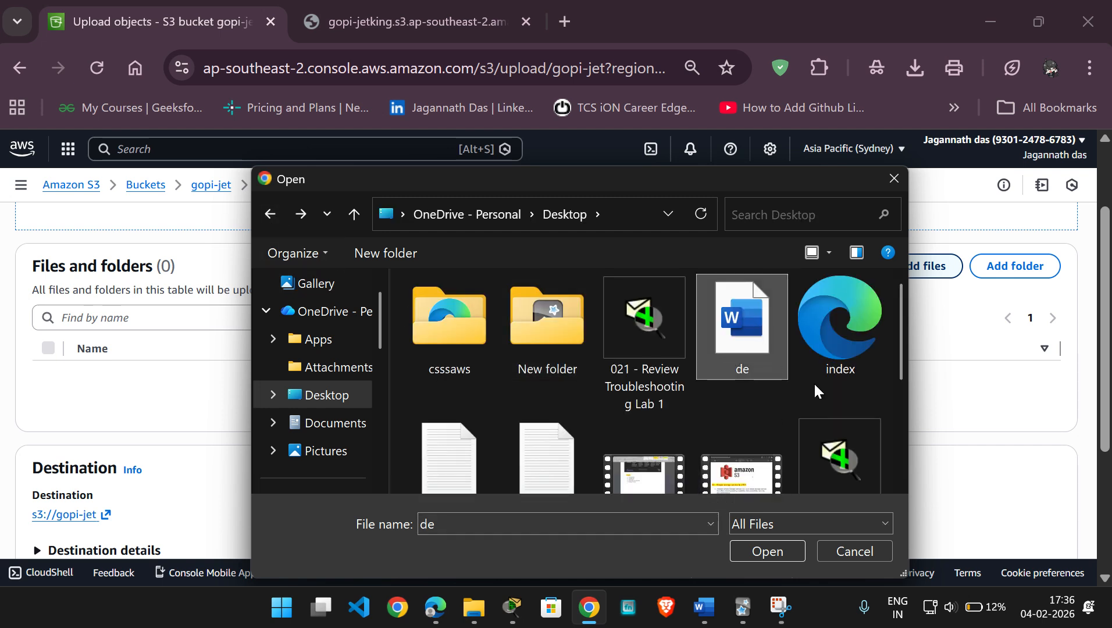
click(836, 357)
click(779, 528)
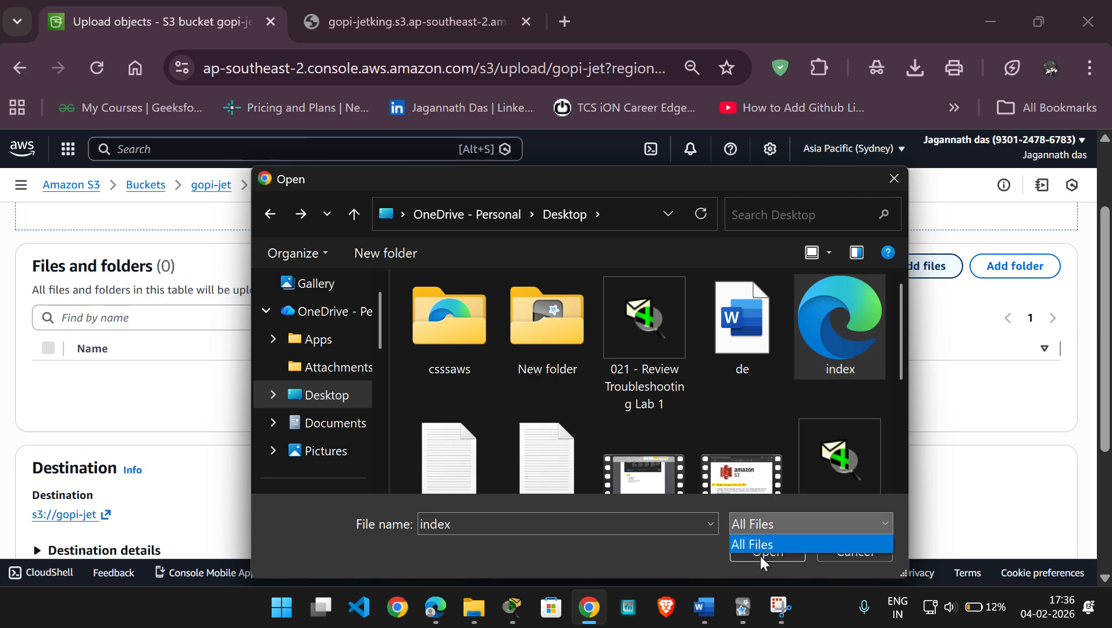
click(761, 552)
click(766, 554)
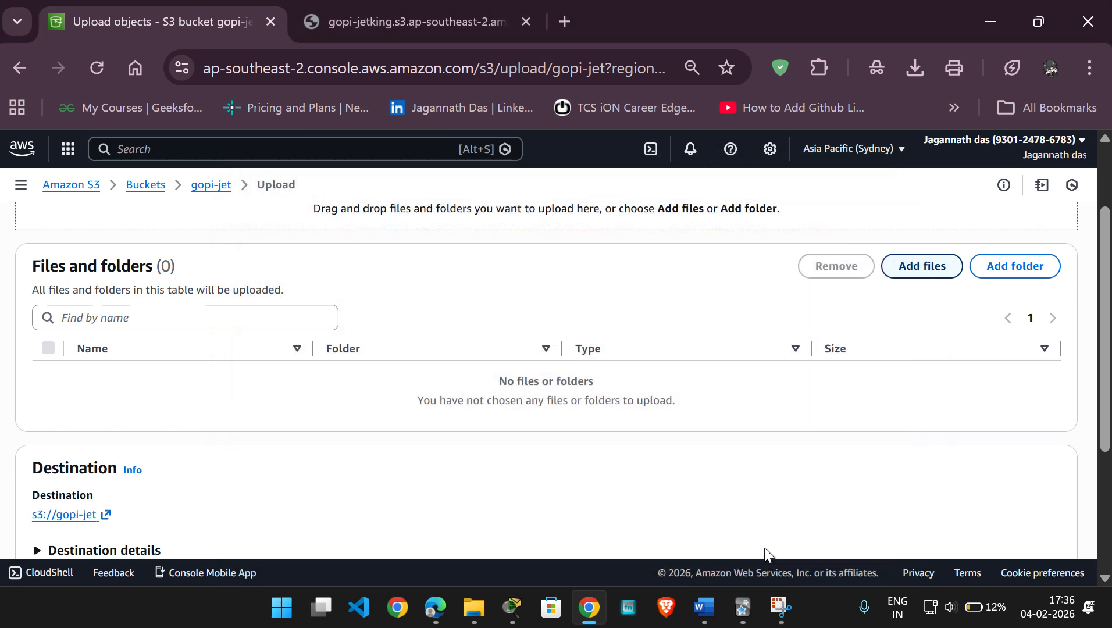
Step: Upload the file to gopi-jet, return to the bucket's object list and dismiss the notification
scroll(761, 380, down, 3)
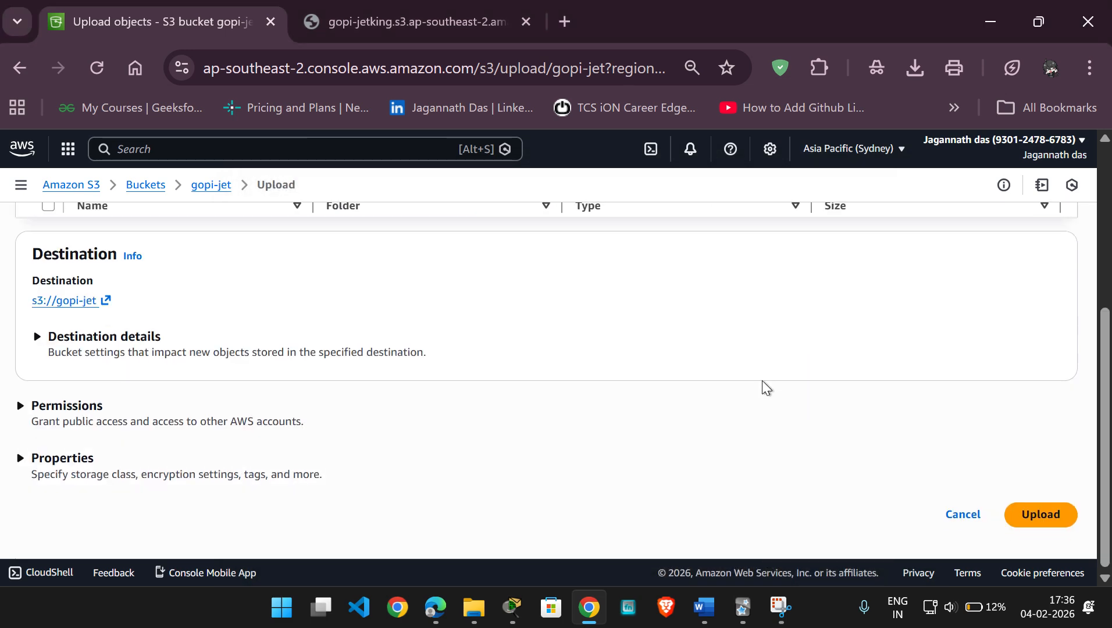
click(1039, 515)
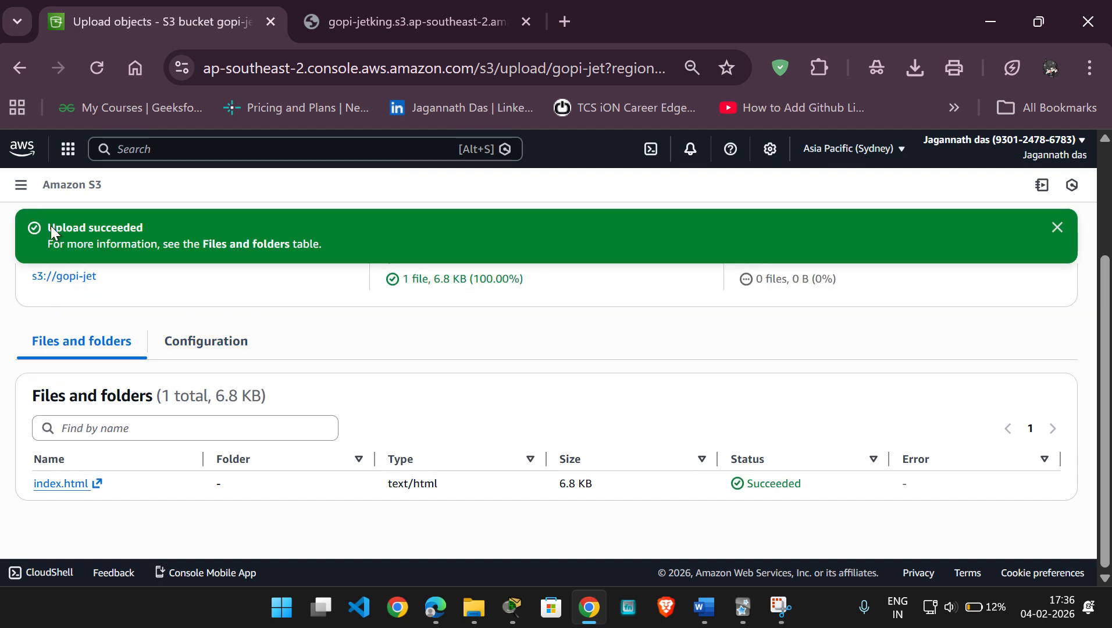
click(14, 67)
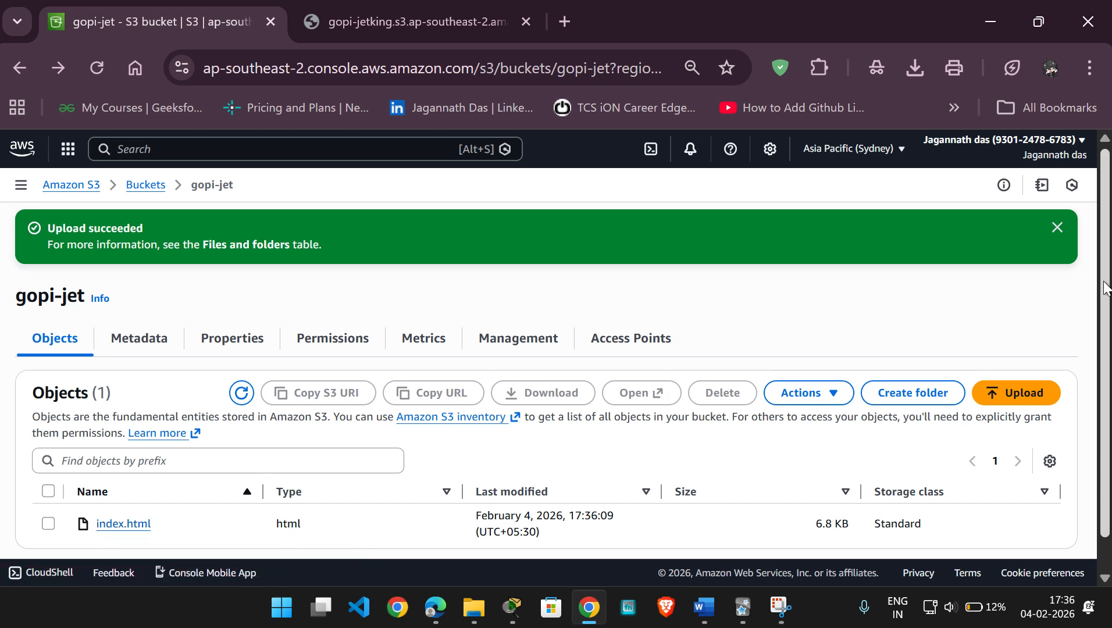
click(1057, 228)
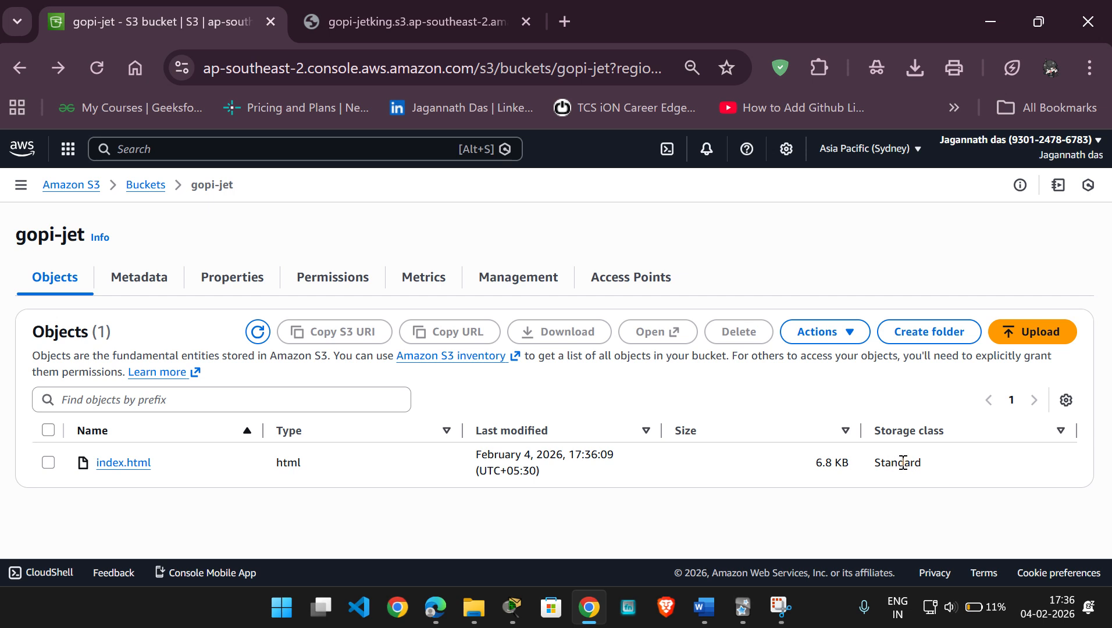
Step: Open the storage class settings for the index.html object
click(48, 464)
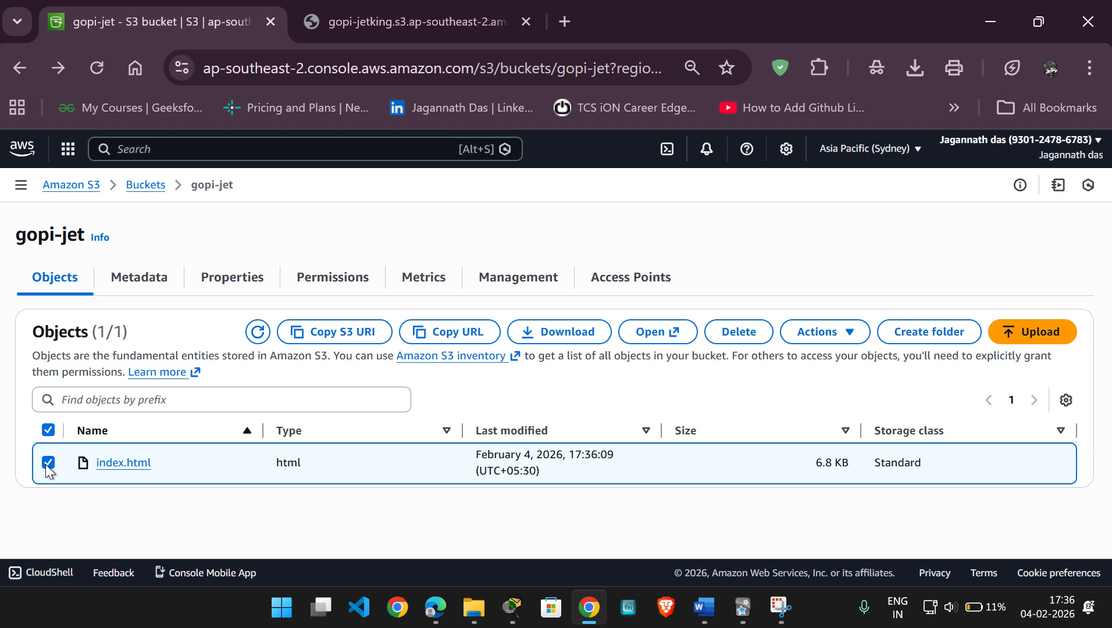
click(850, 333)
scroll(843, 495, down, 2)
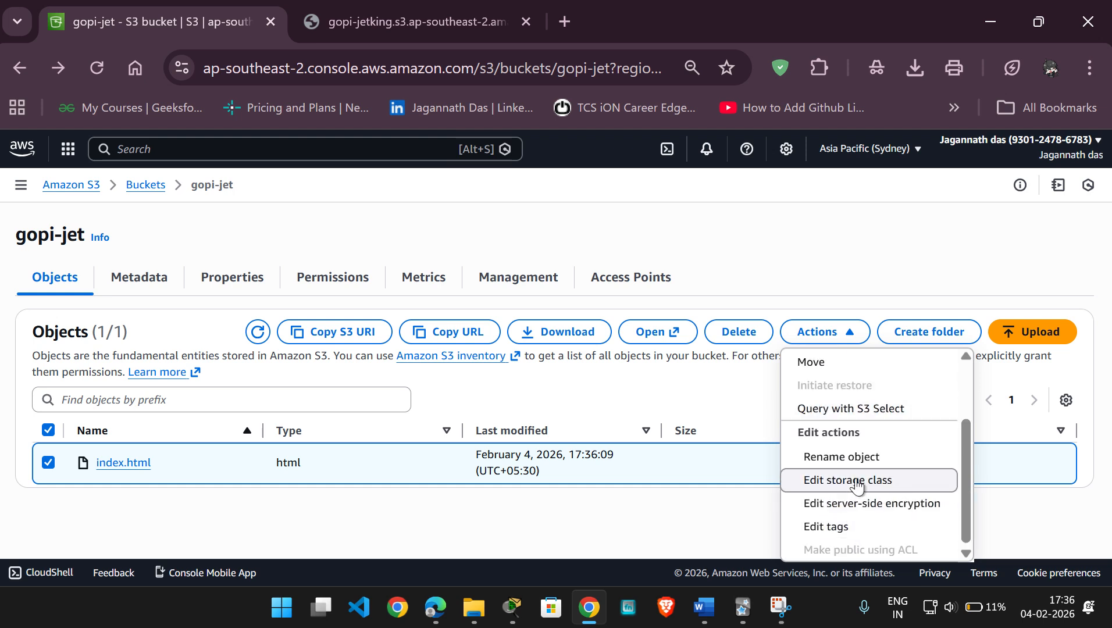
click(856, 480)
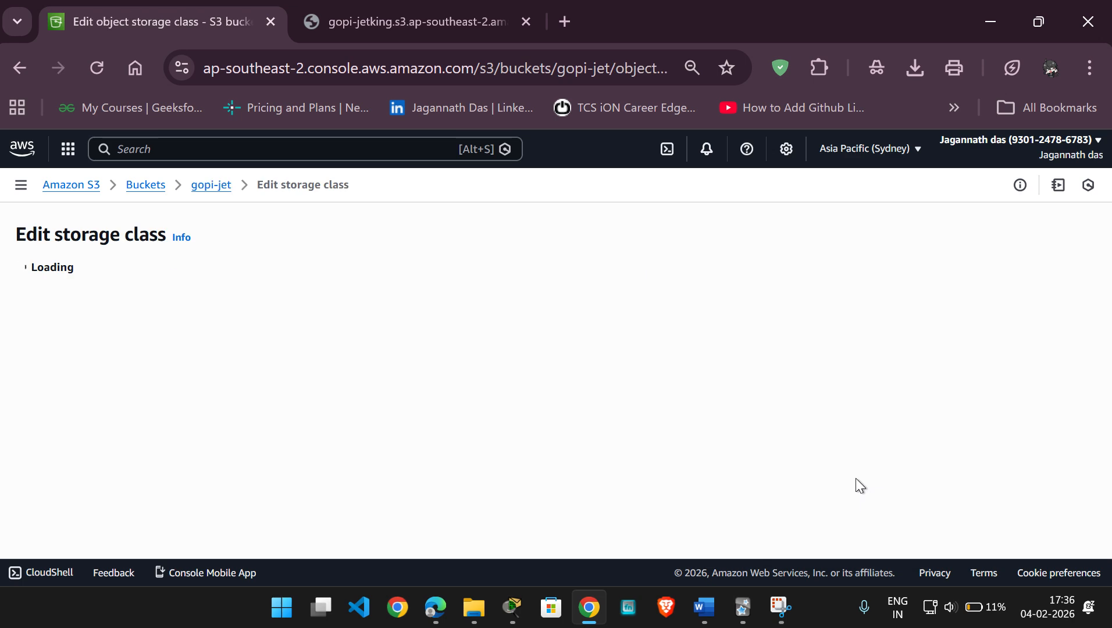
Step: Examine the available storage classes, from Standard to Reduced redundancy, and what each is designed for
scroll(595, 464, down, 1)
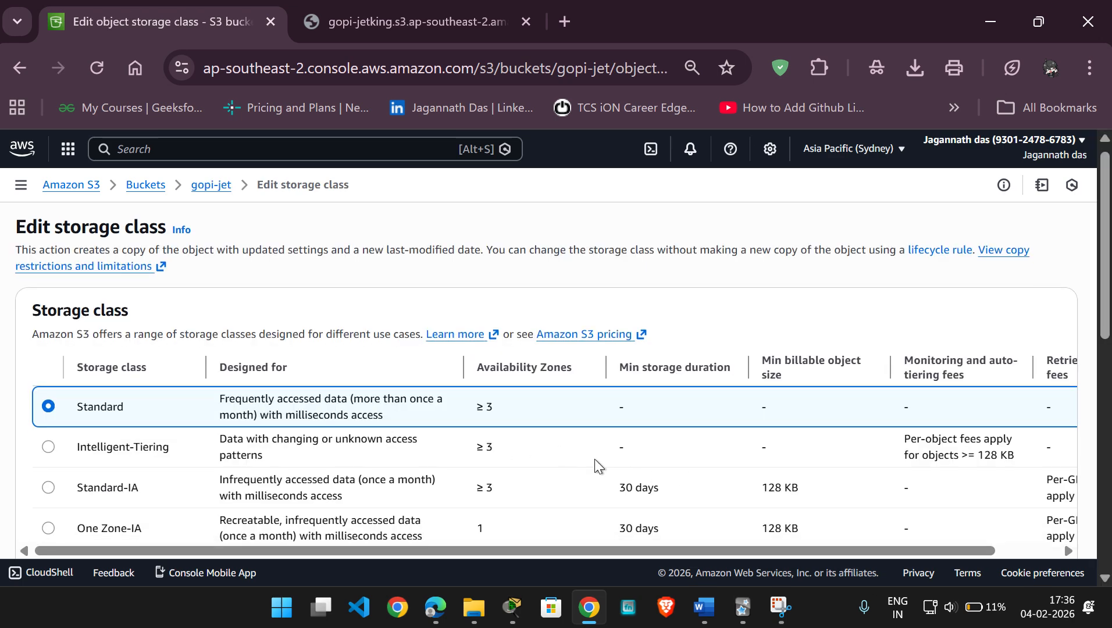
scroll(297, 378, down, 4)
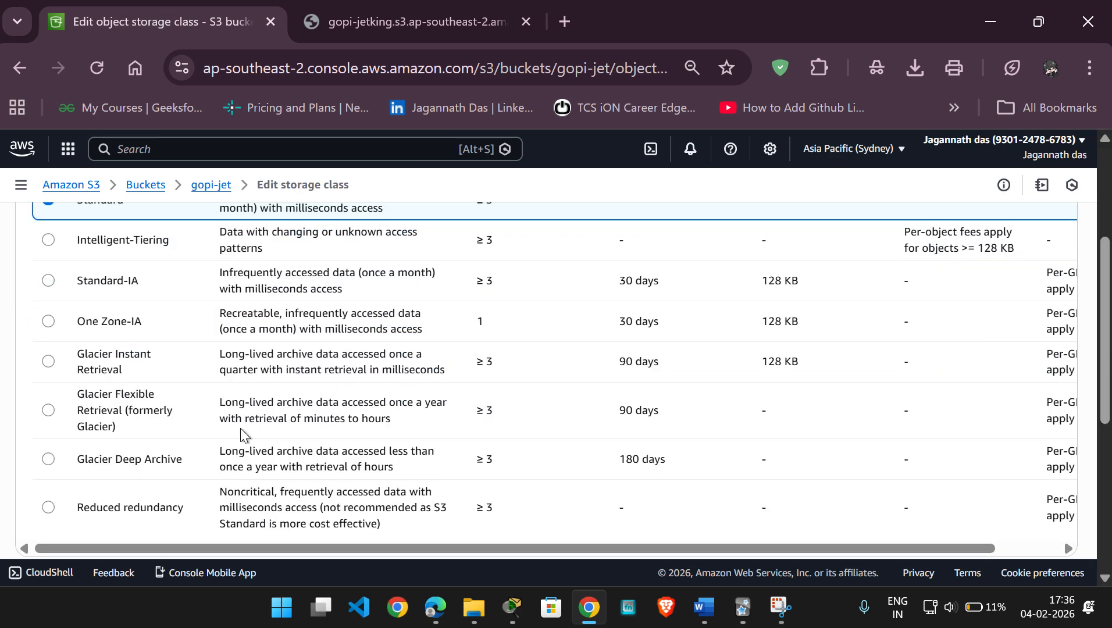
scroll(146, 343, up, 2)
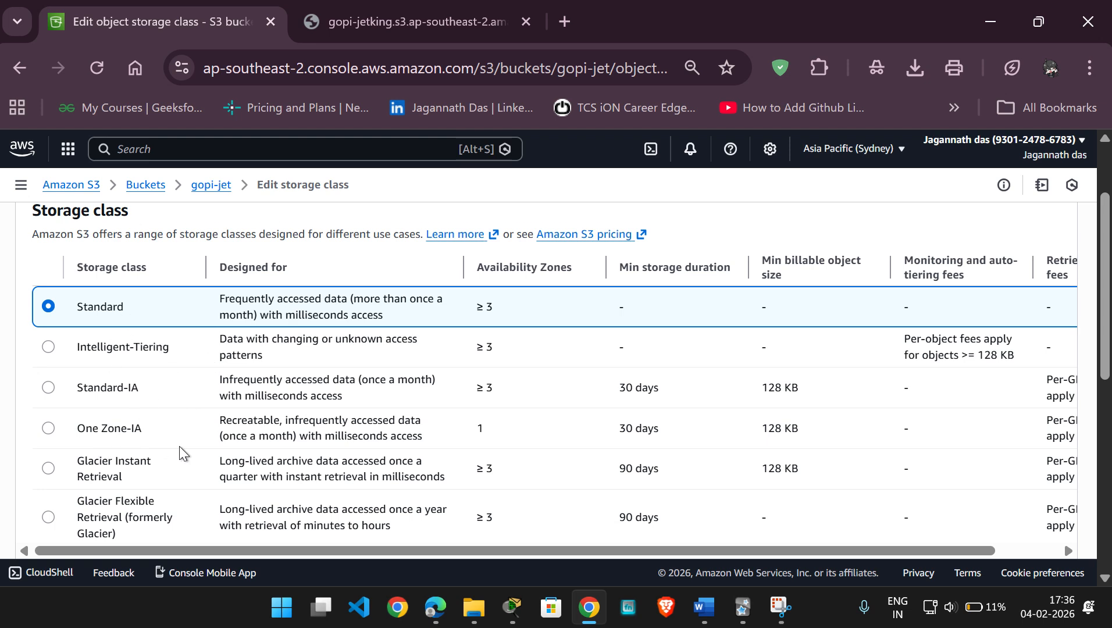
scroll(189, 453, down, 1)
scroll(190, 453, down, 2)
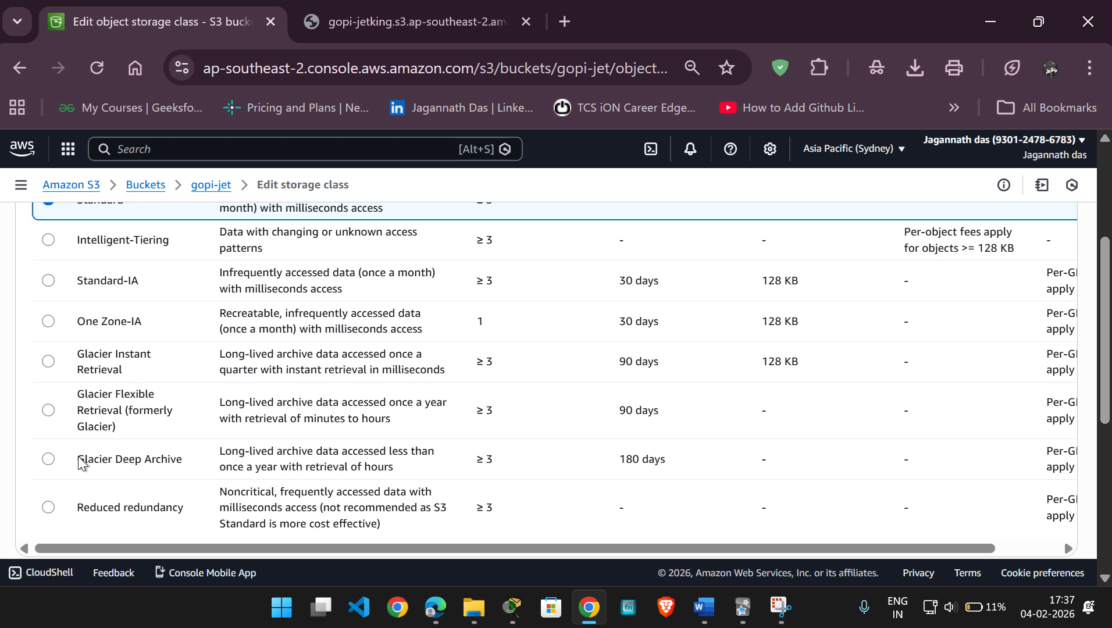
scroll(250, 484, down, 2)
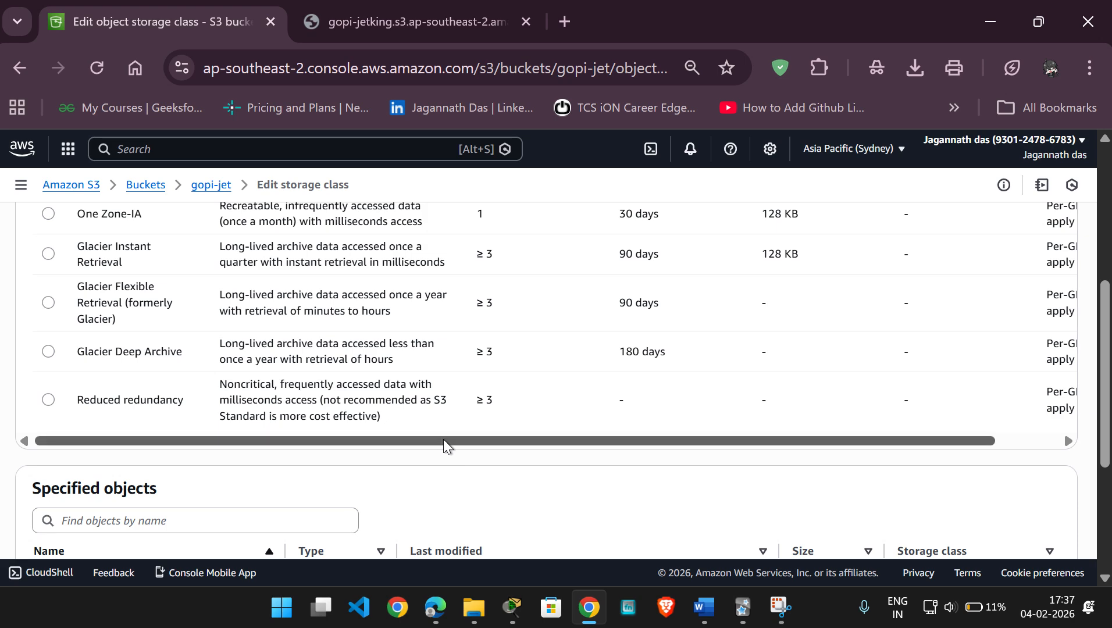
Step: Compare the storage classes' availability zones, minimum storage durations, billable object sizes, monitoring fees and retrieval fees
drag(444, 441, 536, 465)
scroll(533, 433, up, 6)
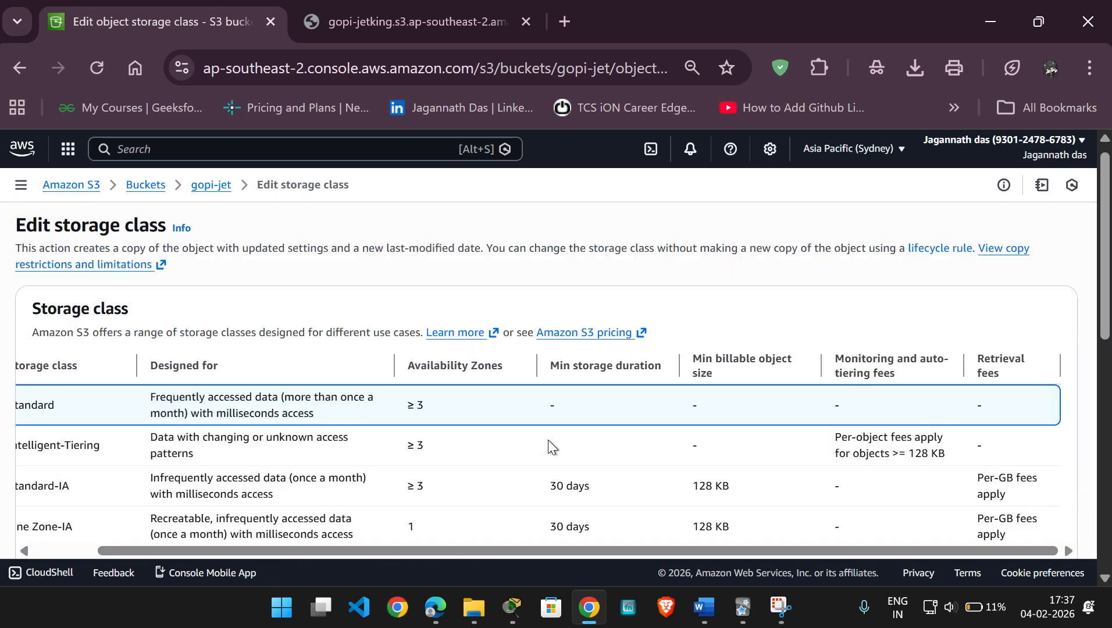
scroll(541, 459, down, 3)
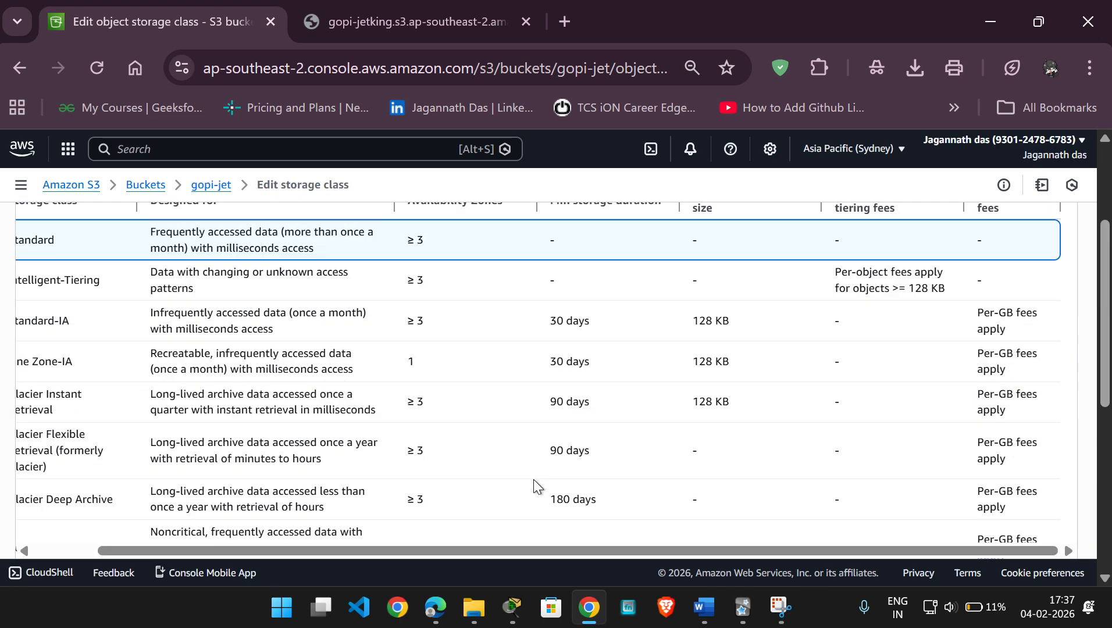
scroll(533, 480, up, 1)
scroll(533, 498, down, 4)
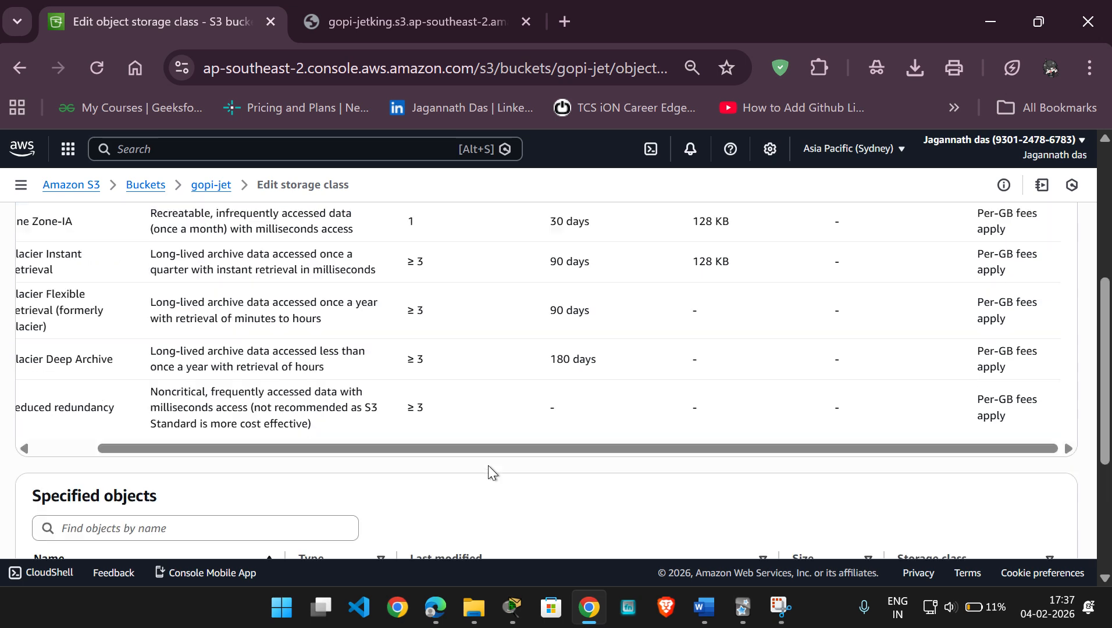
scroll(488, 466, up, 4)
scroll(459, 384, down, 2)
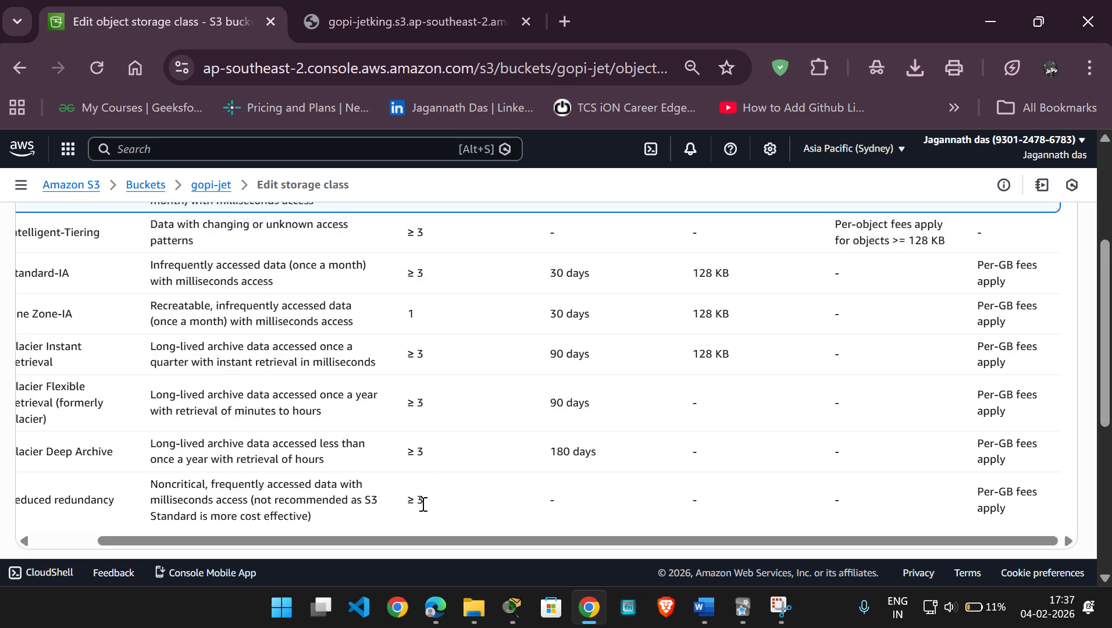
scroll(423, 504, down, 2)
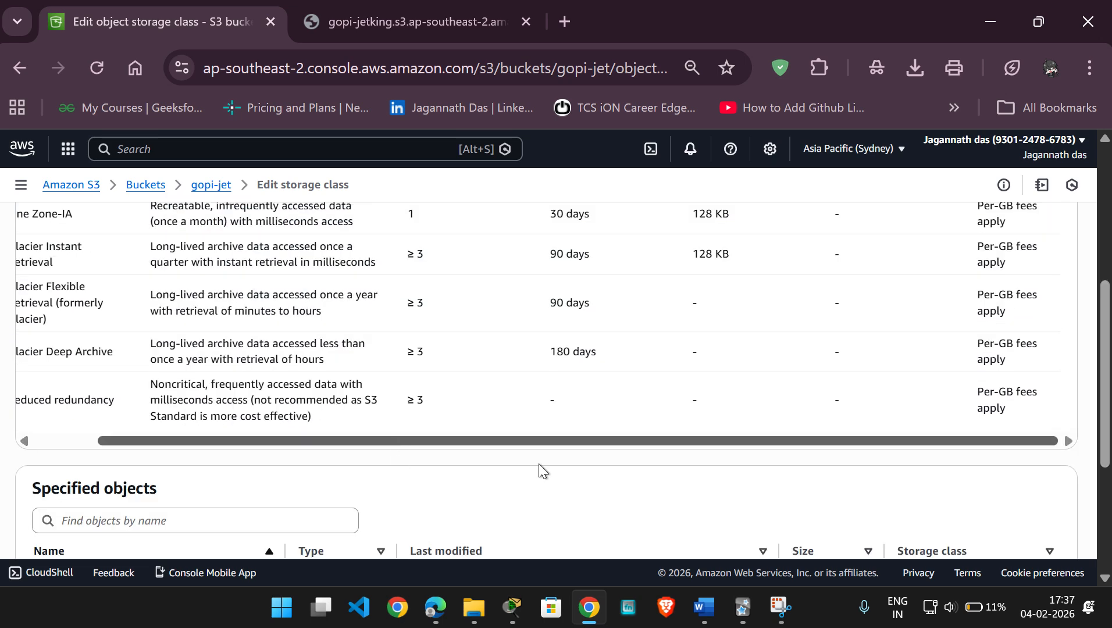
scroll(811, 405, up, 4)
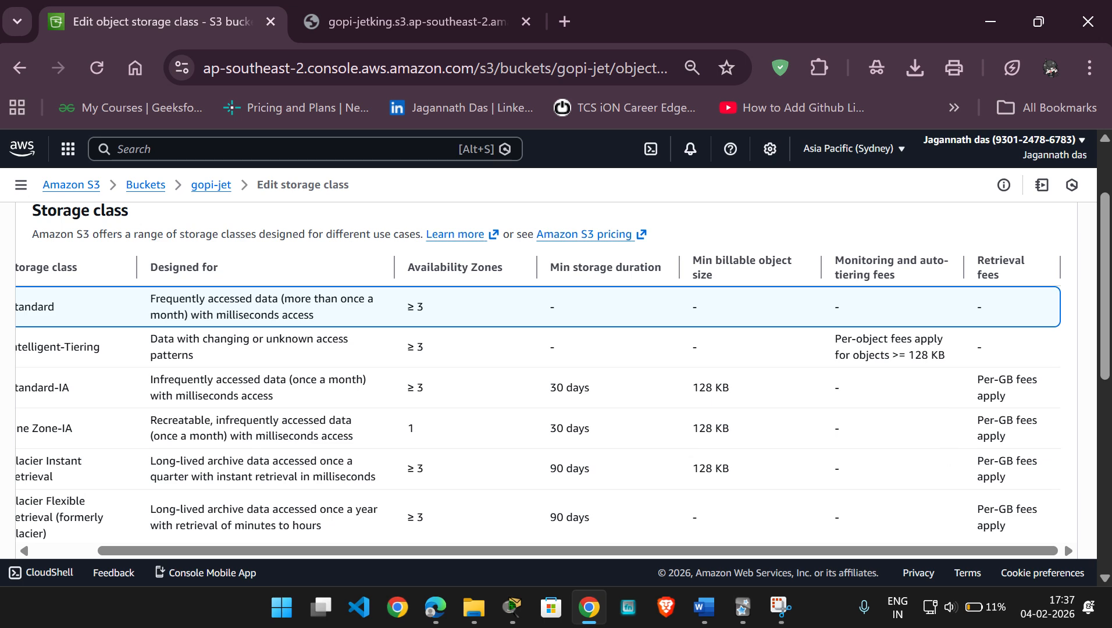
scroll(897, 519, down, 1)
scroll(897, 518, down, 2)
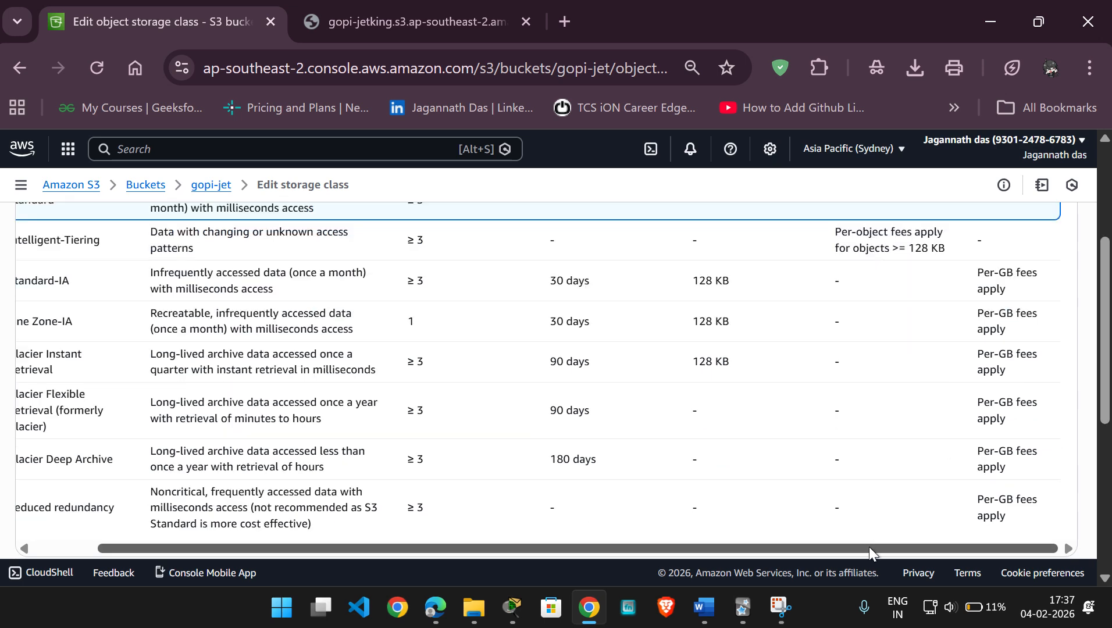
scroll(389, 387, down, 4)
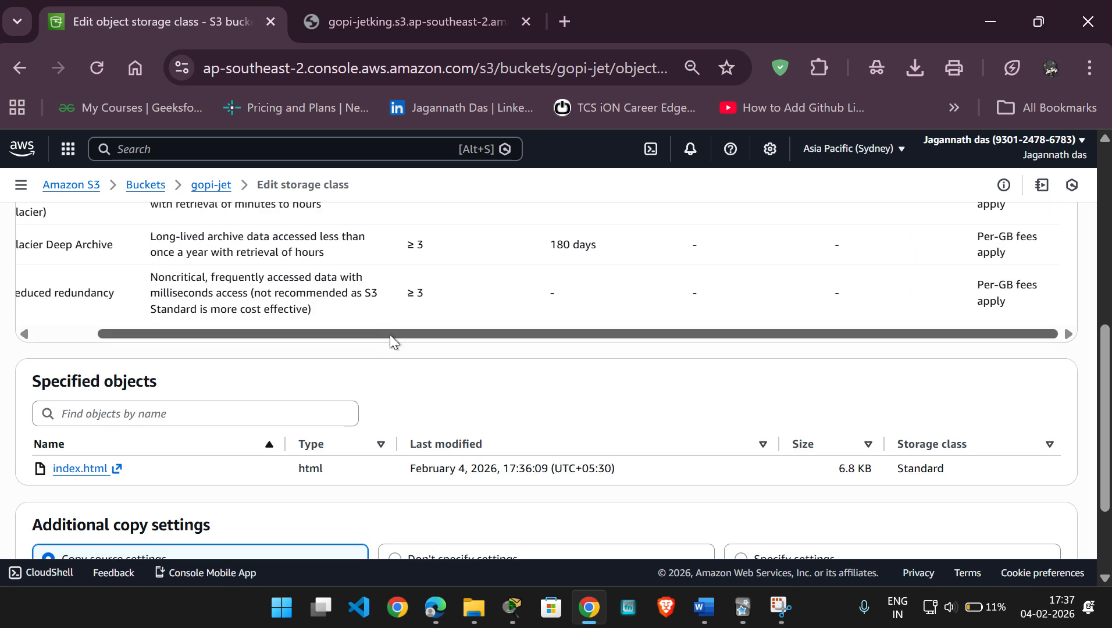
Step: Dismiss the low-battery warning and review the storage class names and their intended access patterns again
drag(390, 335, 170, 329)
scroll(190, 280, up, 2)
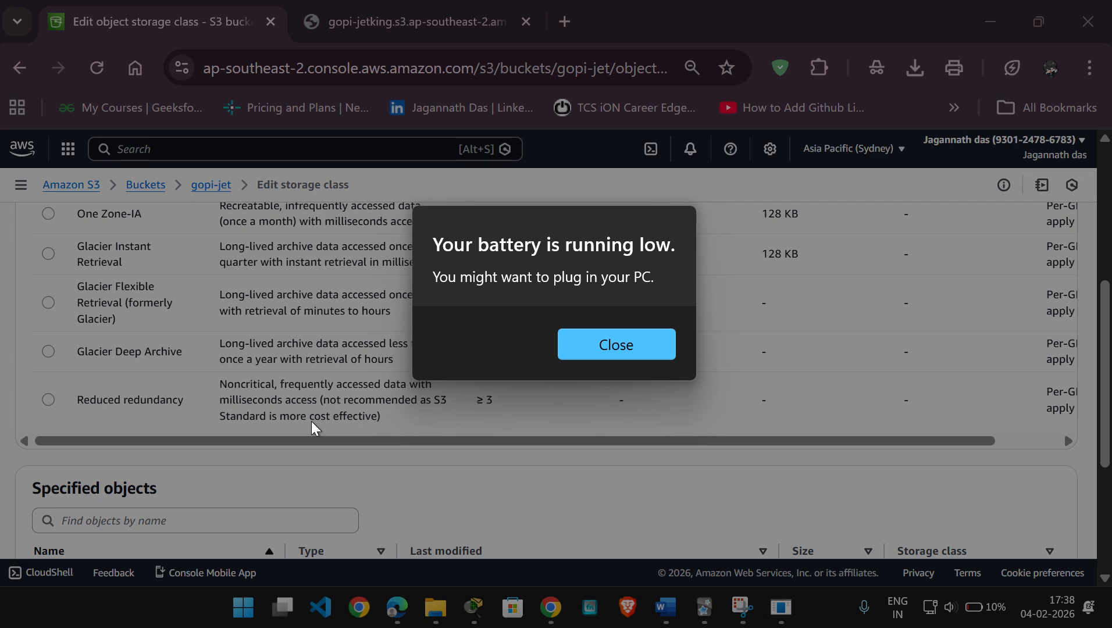
key(Return)
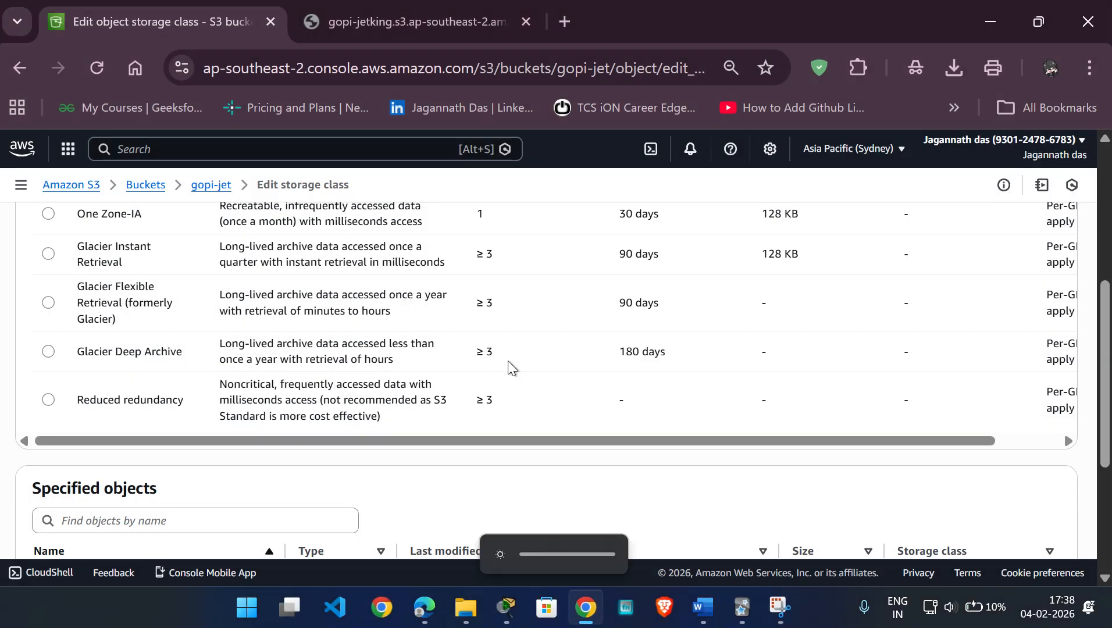
scroll(226, 427, up, 4)
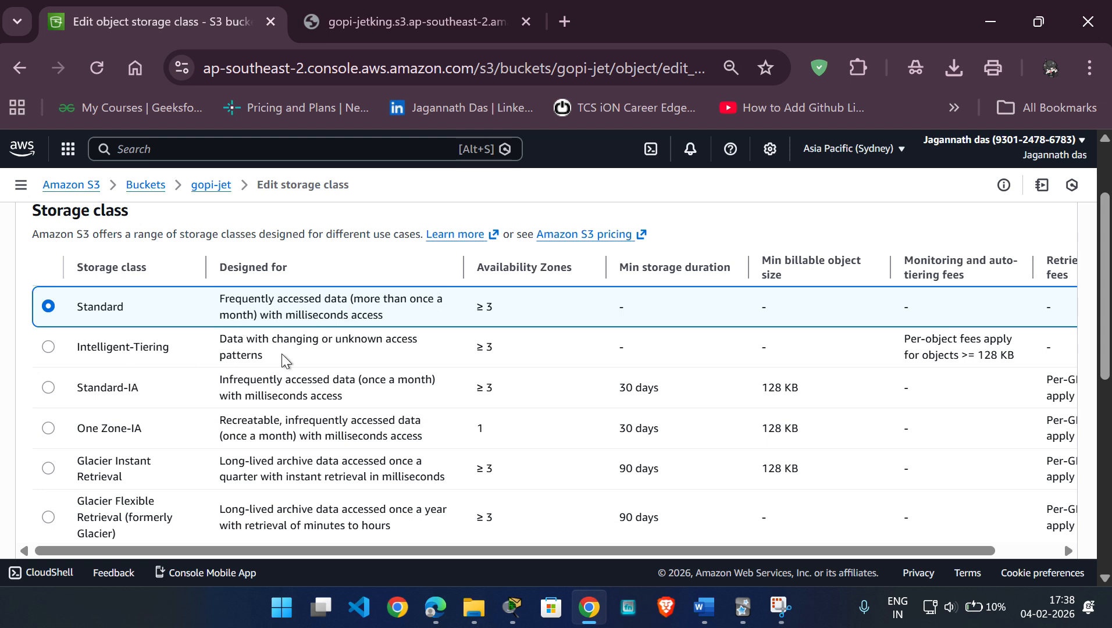
scroll(318, 372, down, 2)
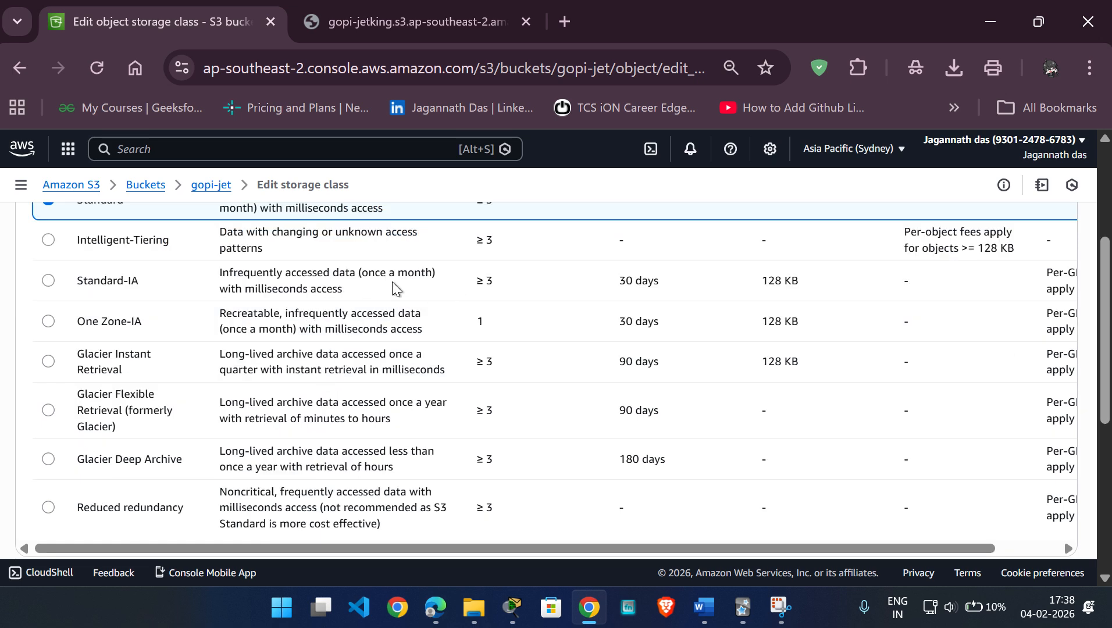
scroll(290, 294, up, 4)
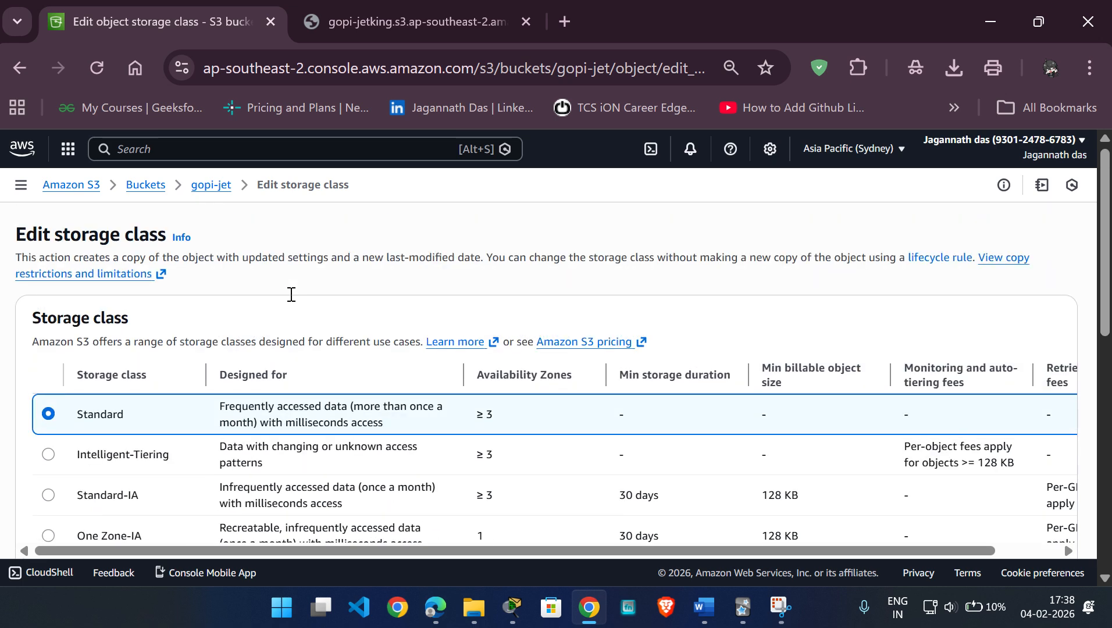
scroll(276, 375, down, 2)
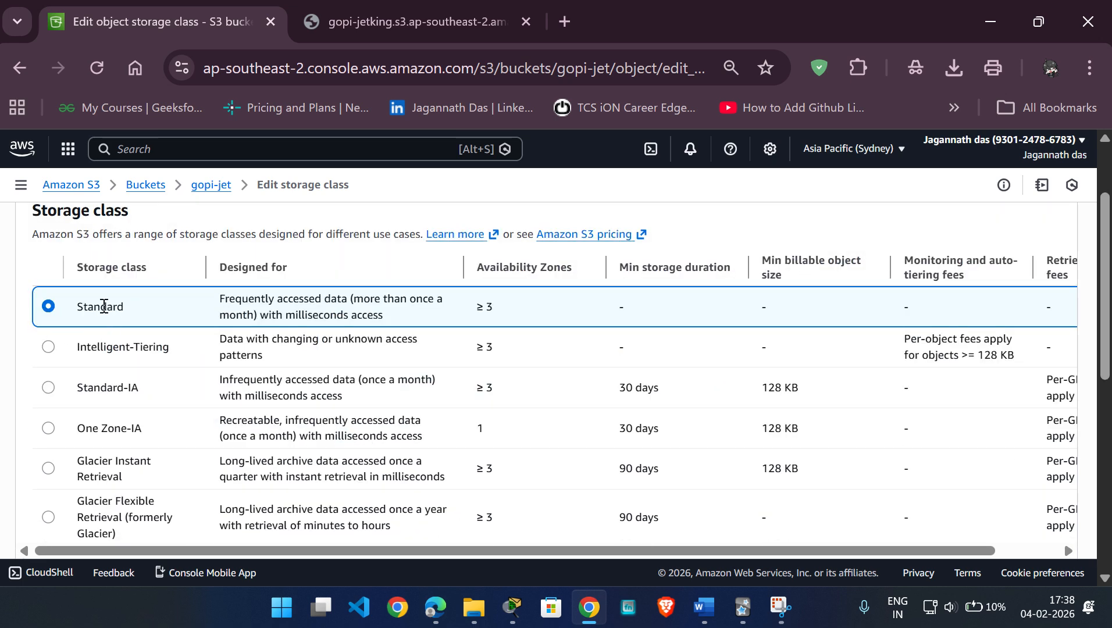
Step: Open the AWS documentation on S3 storage classes and return to the index.html storage class settings
click(490, 236)
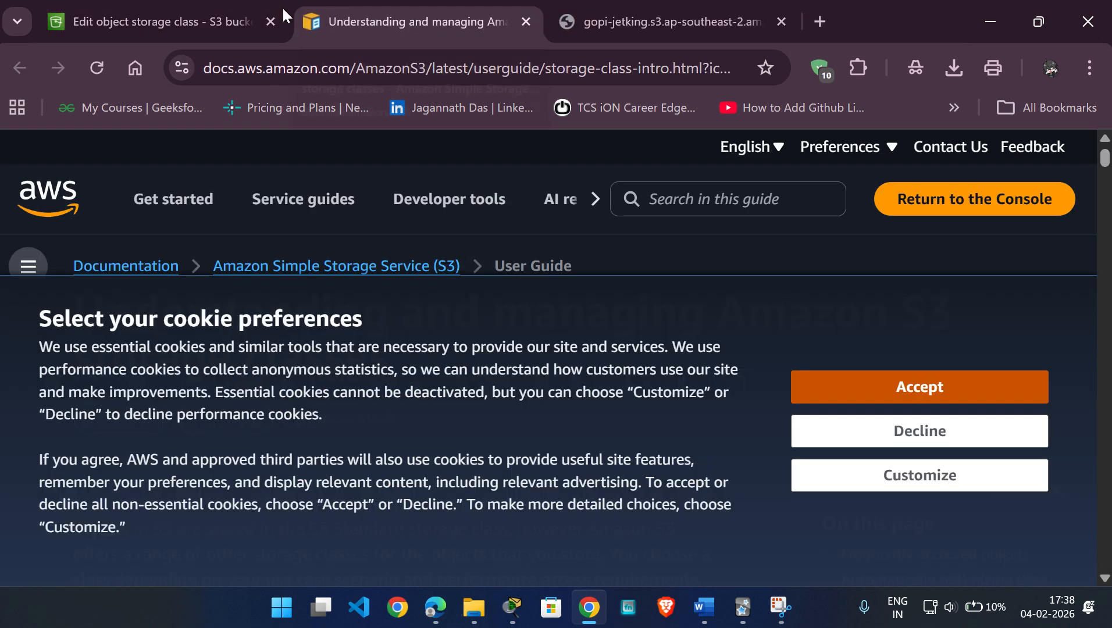
click(213, 17)
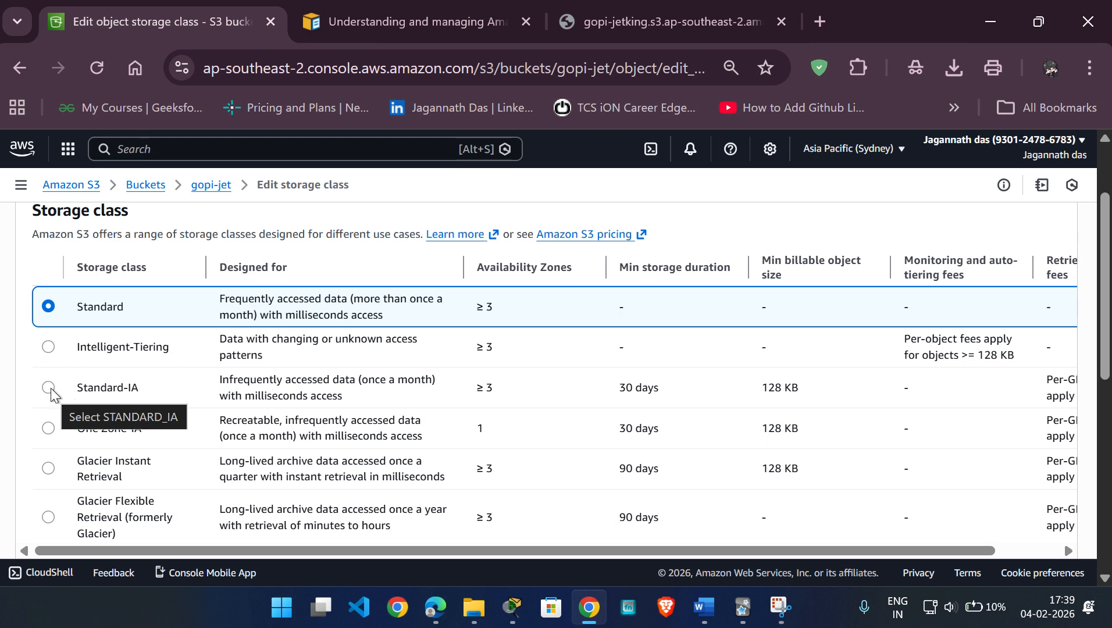
Step: Change the storage class of index.html to One Zone-IA, save it and return to the gopi-jet object list
click(48, 429)
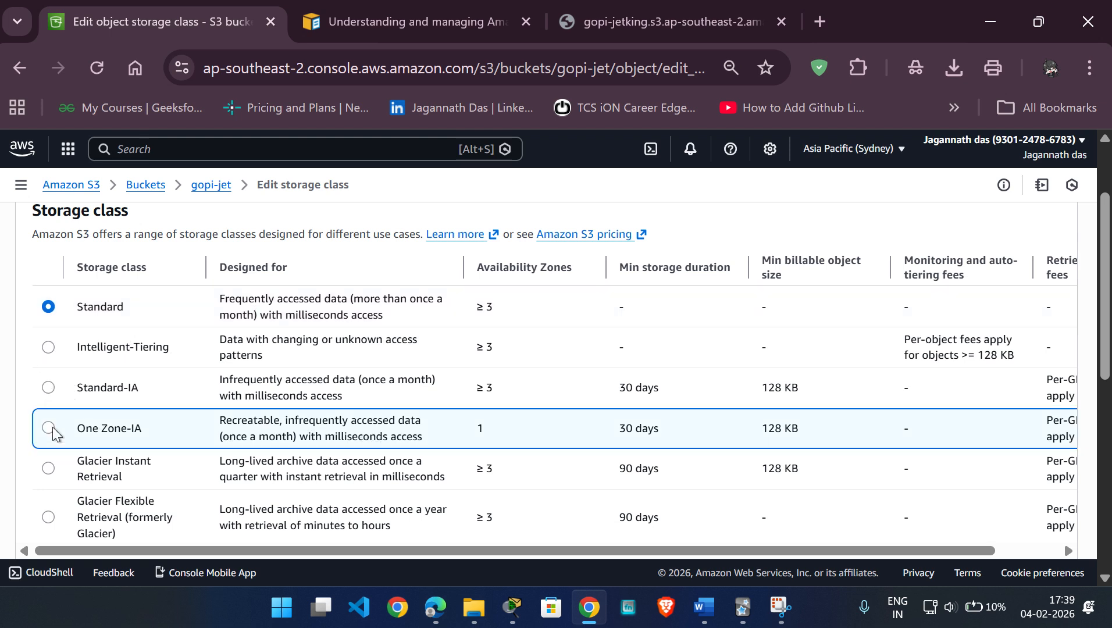
scroll(285, 433, down, 7)
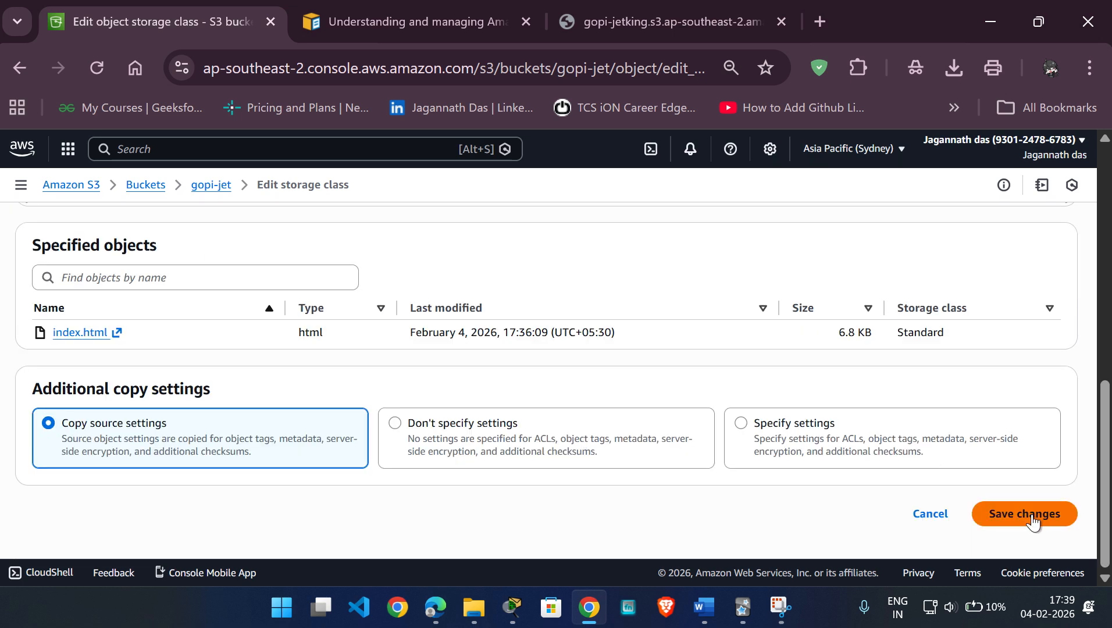
click(1033, 514)
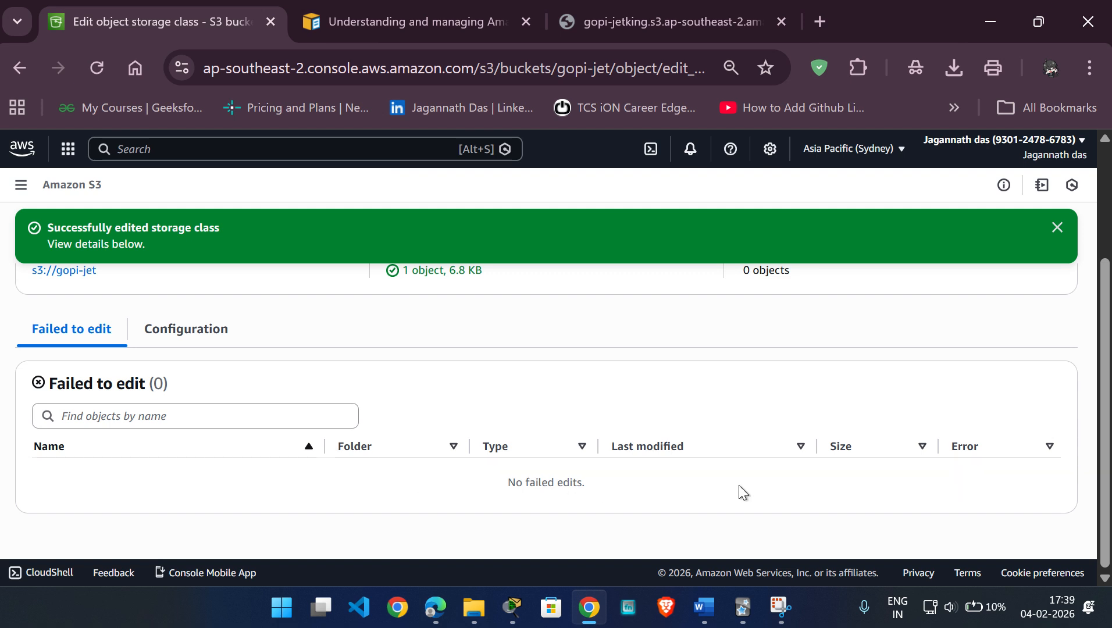
click(1057, 229)
click(1045, 223)
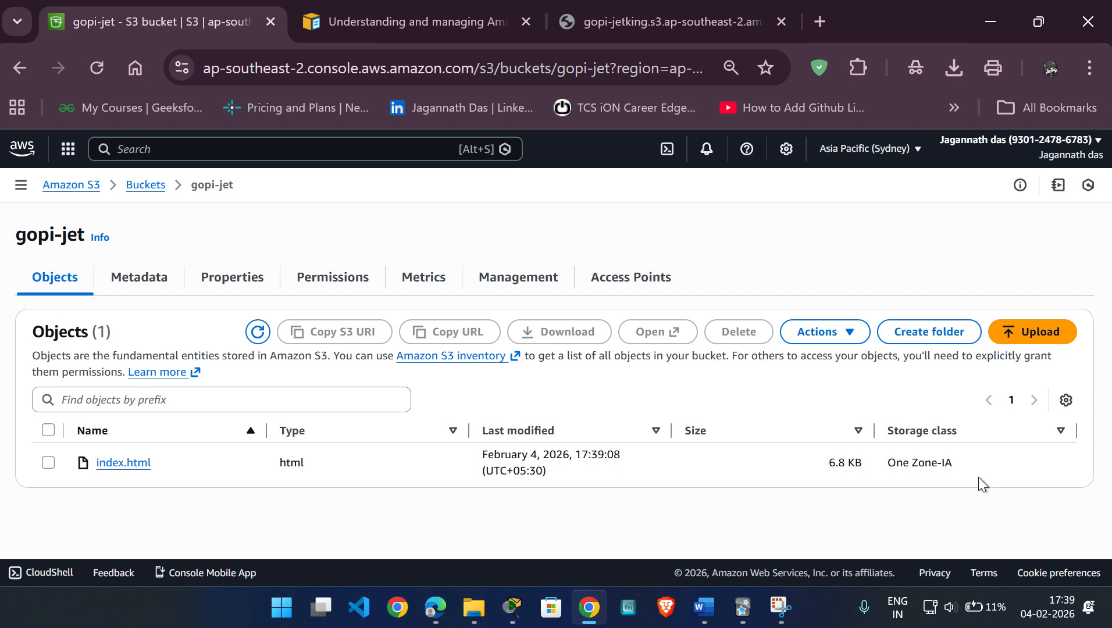
Step: Set the storage class of index.html back to Standard, save it and return to the gopi-jet object list
click(49, 464)
click(855, 339)
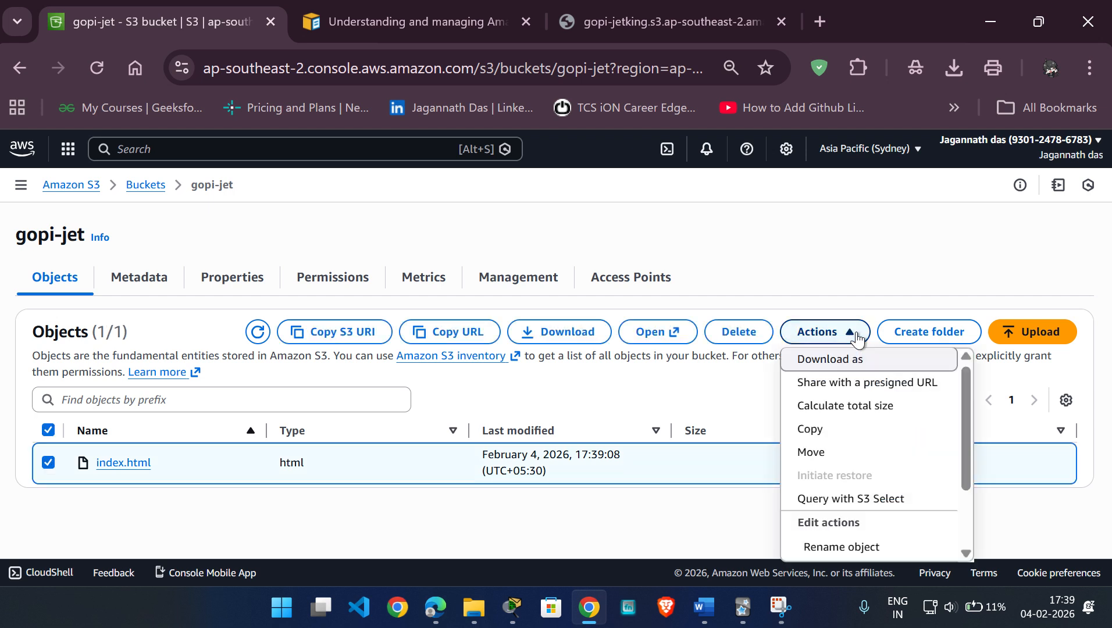
scroll(841, 503, down, 2)
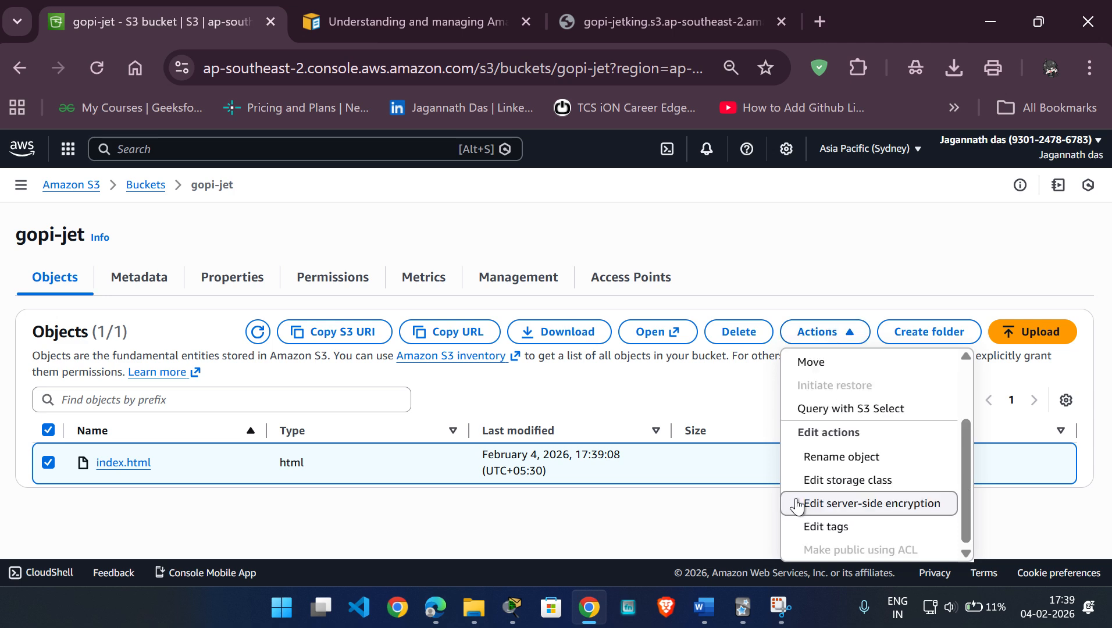
click(841, 480)
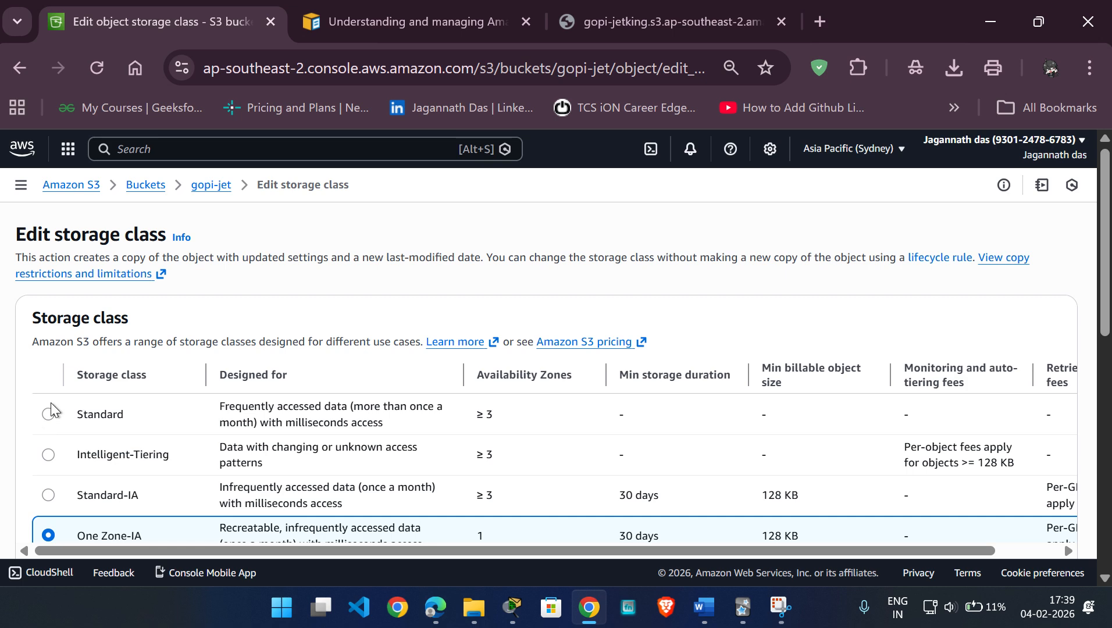
scroll(662, 381, down, 10)
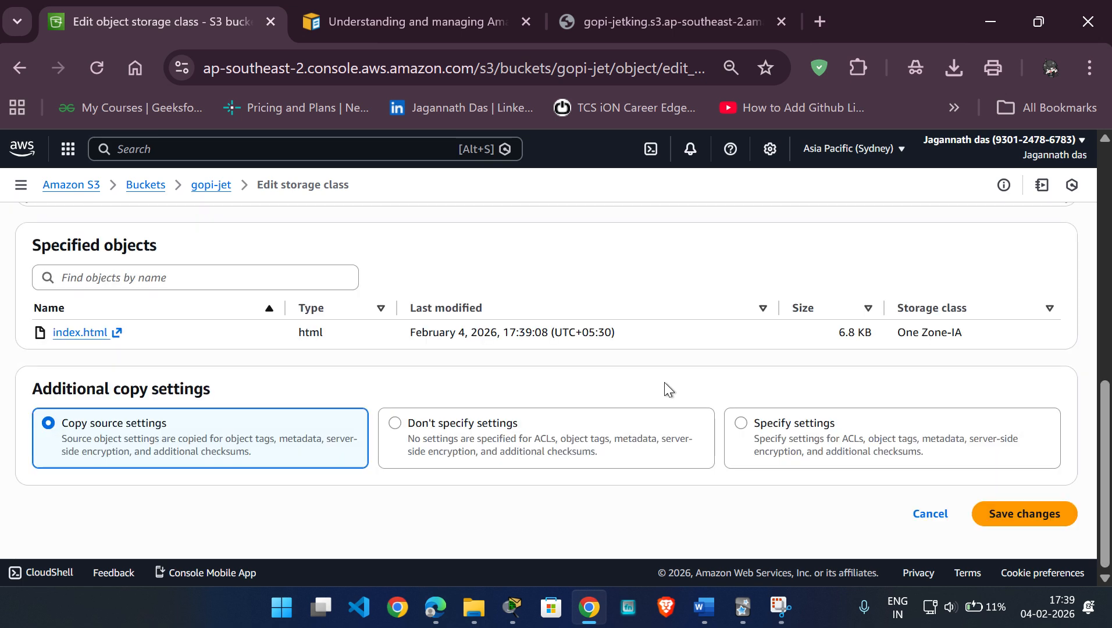
click(1034, 514)
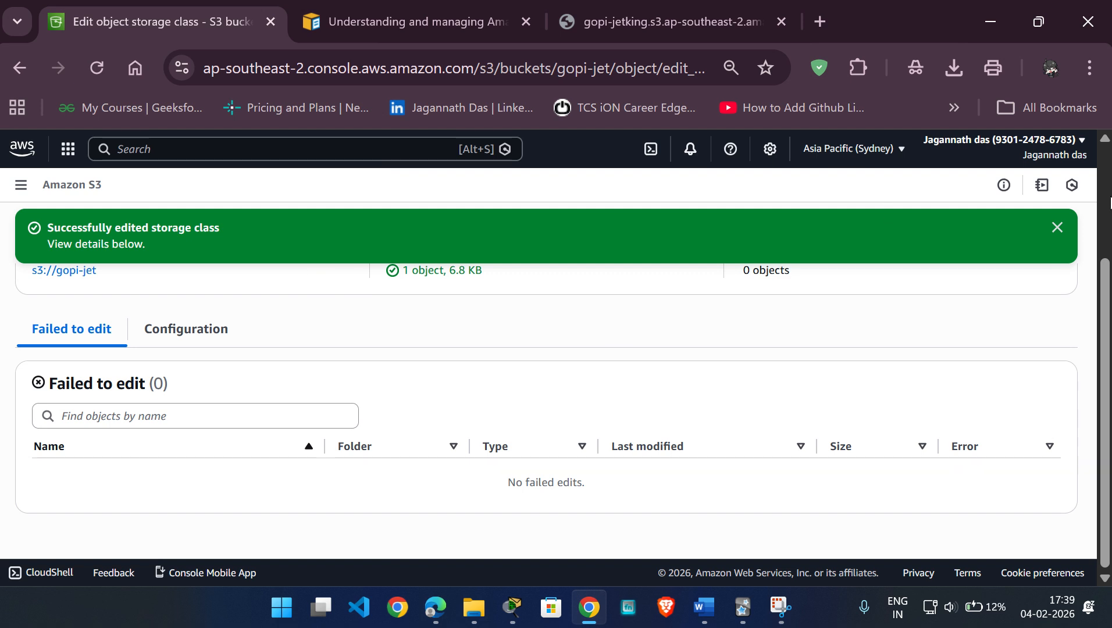
click(1065, 229)
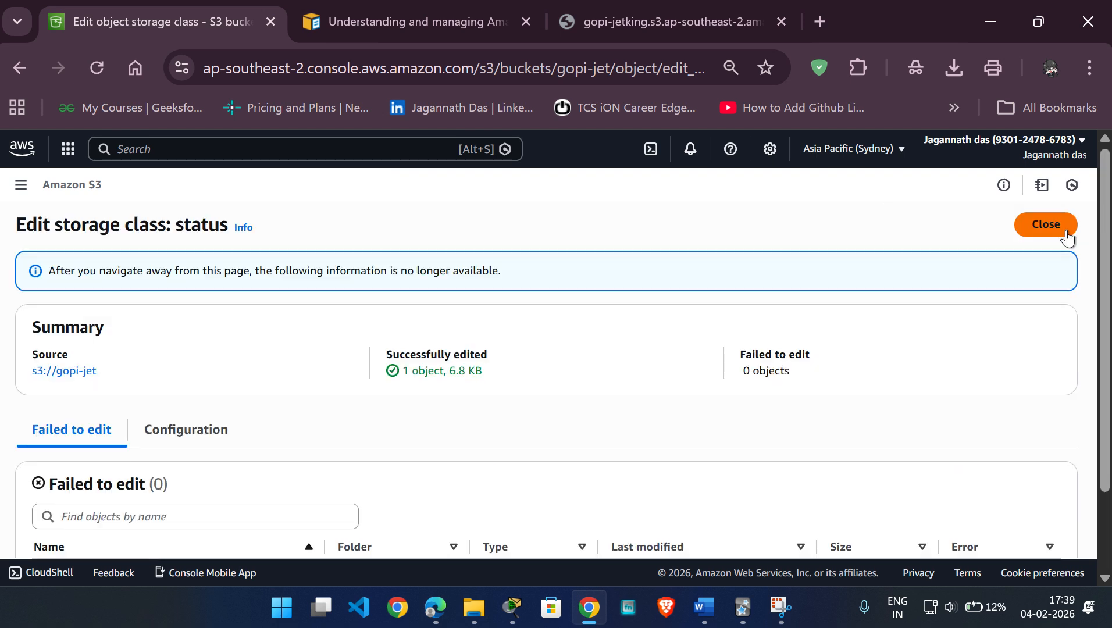
click(1039, 225)
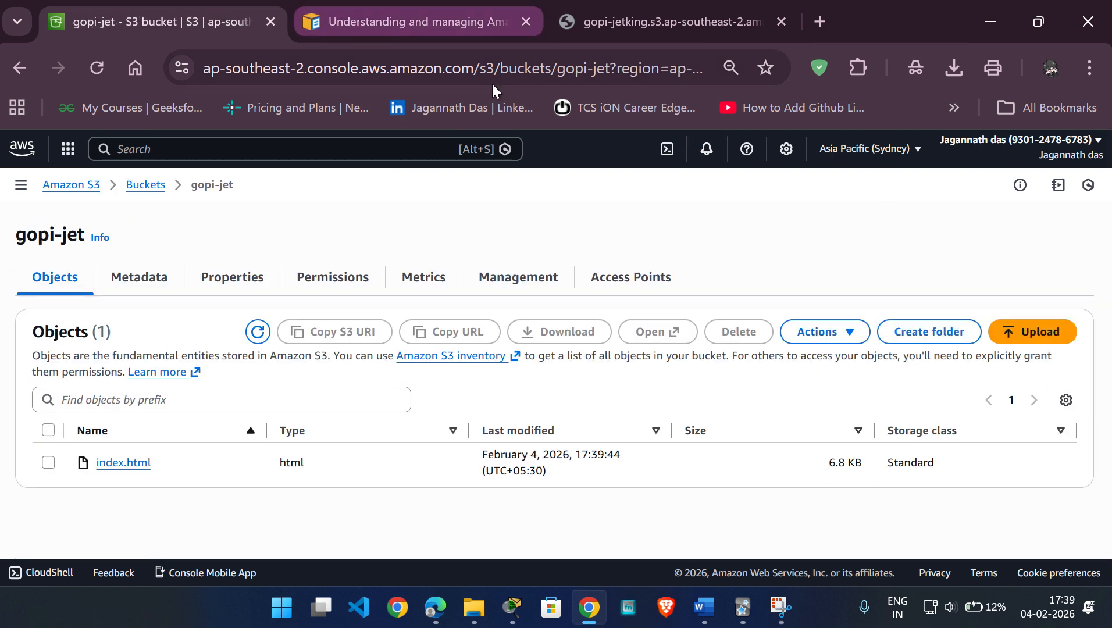
Step: Search the web for "s3 bucket pricing" in the storage class documentation's browser tab and open the AWS S3 Pricing page
click(462, 30)
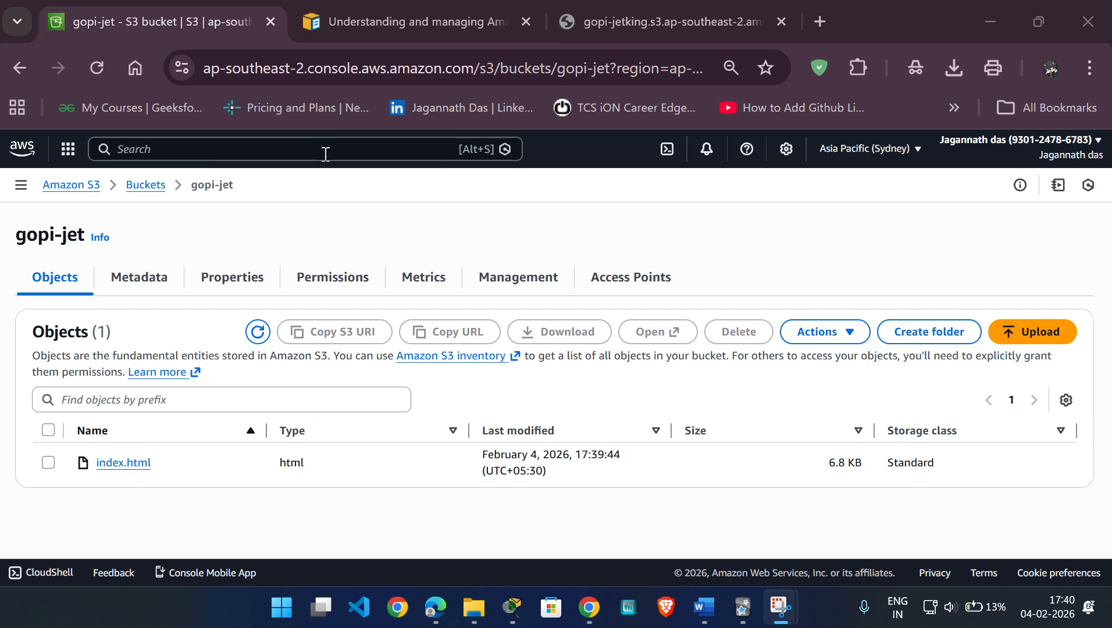
click(372, 23)
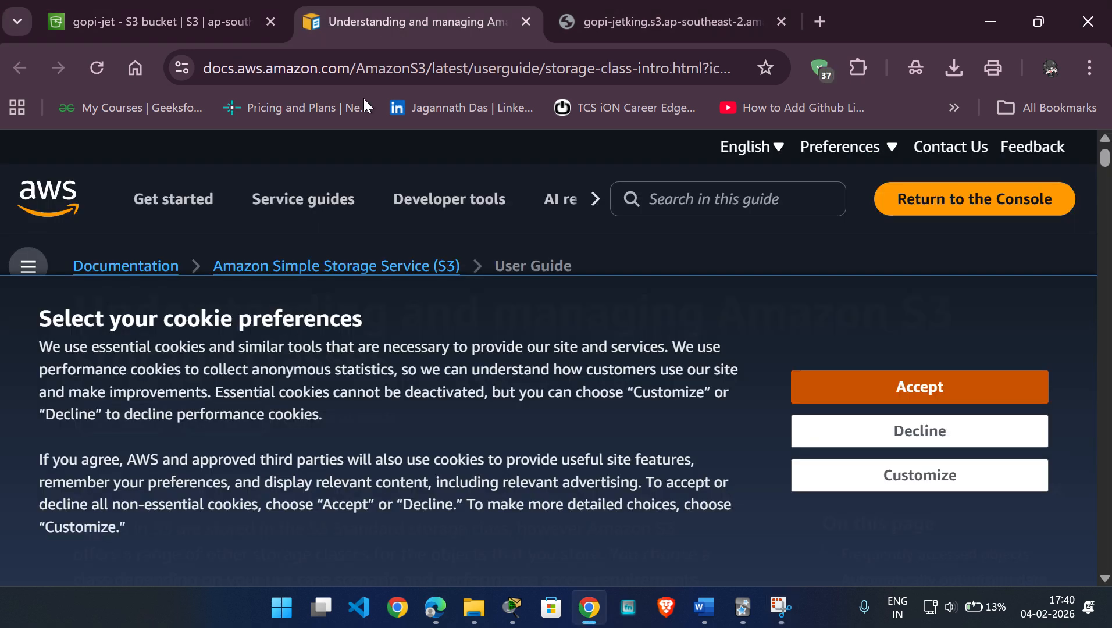
click(748, 67)
key(BackSpace)
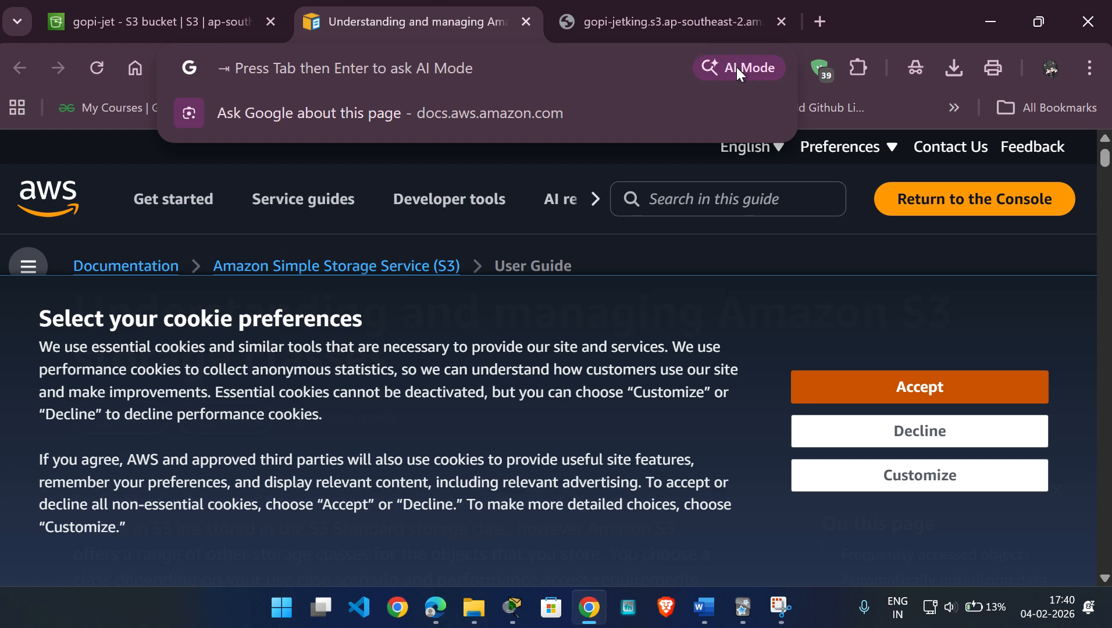
text(s3)
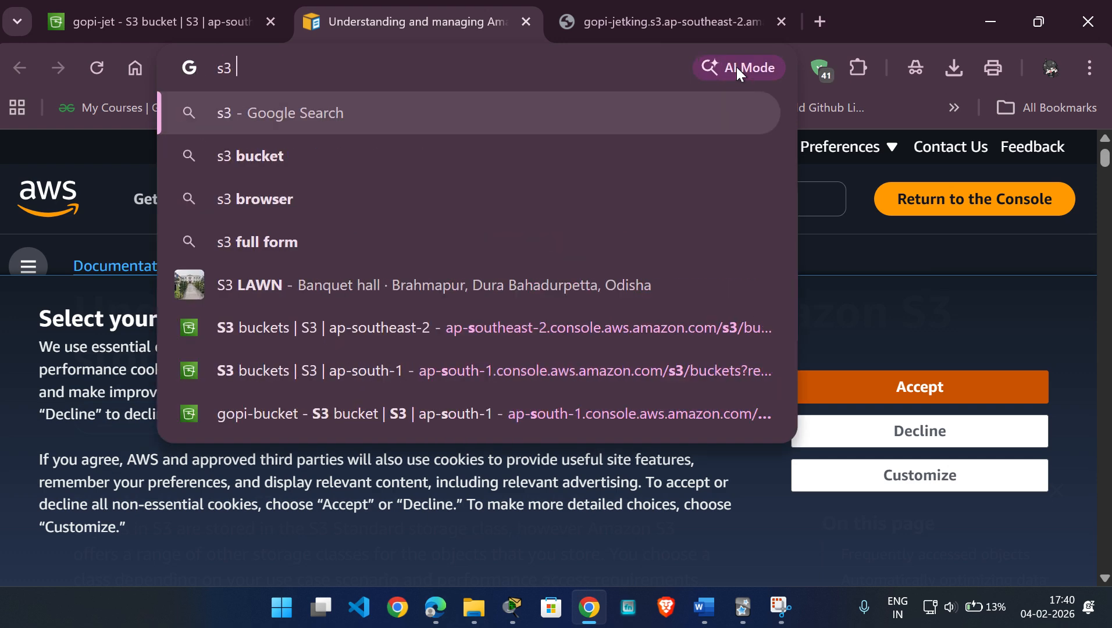
text( bu)
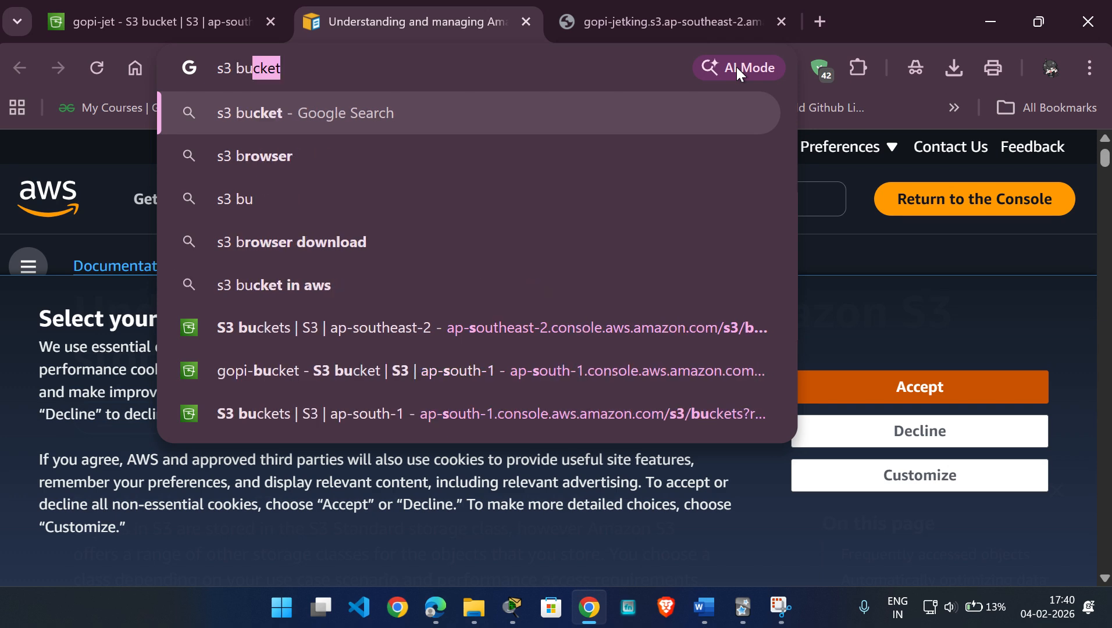
text(cket )
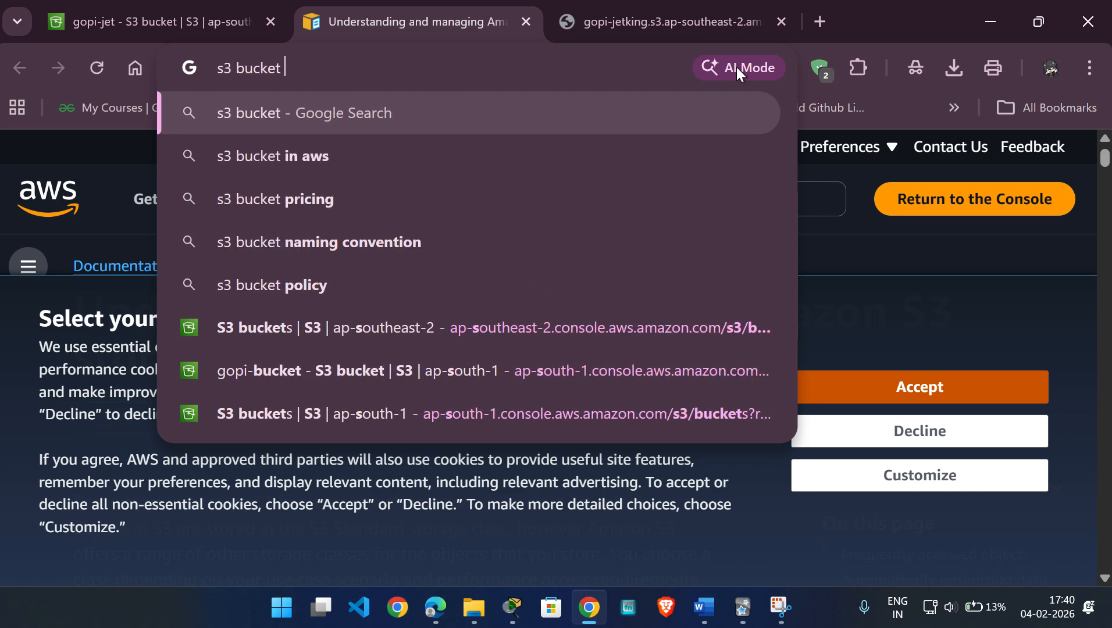
text(pricing)
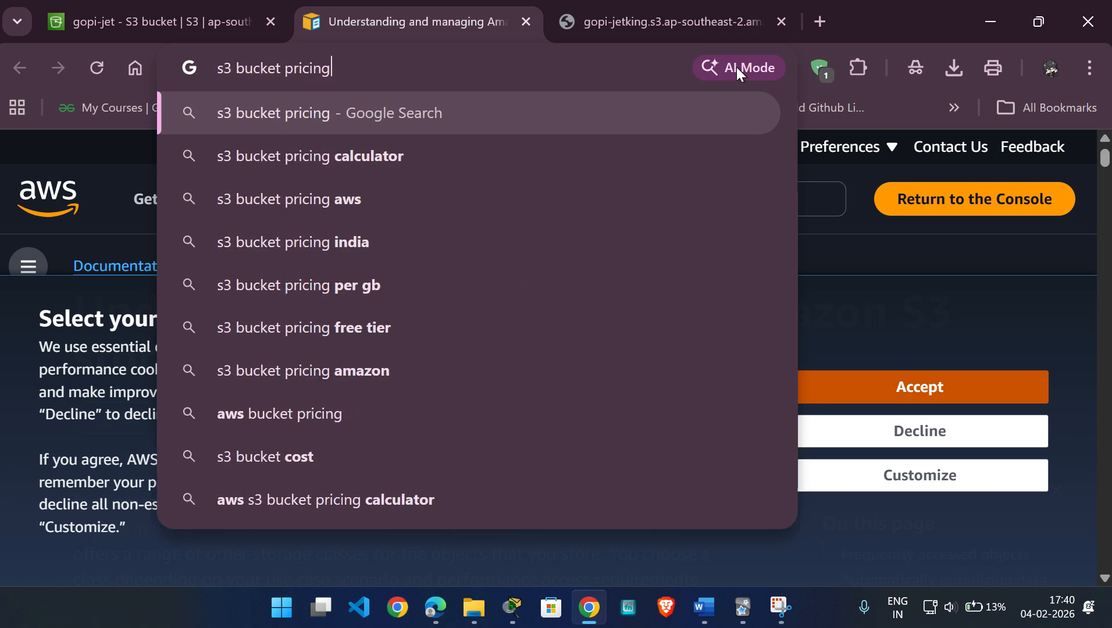
key(Return)
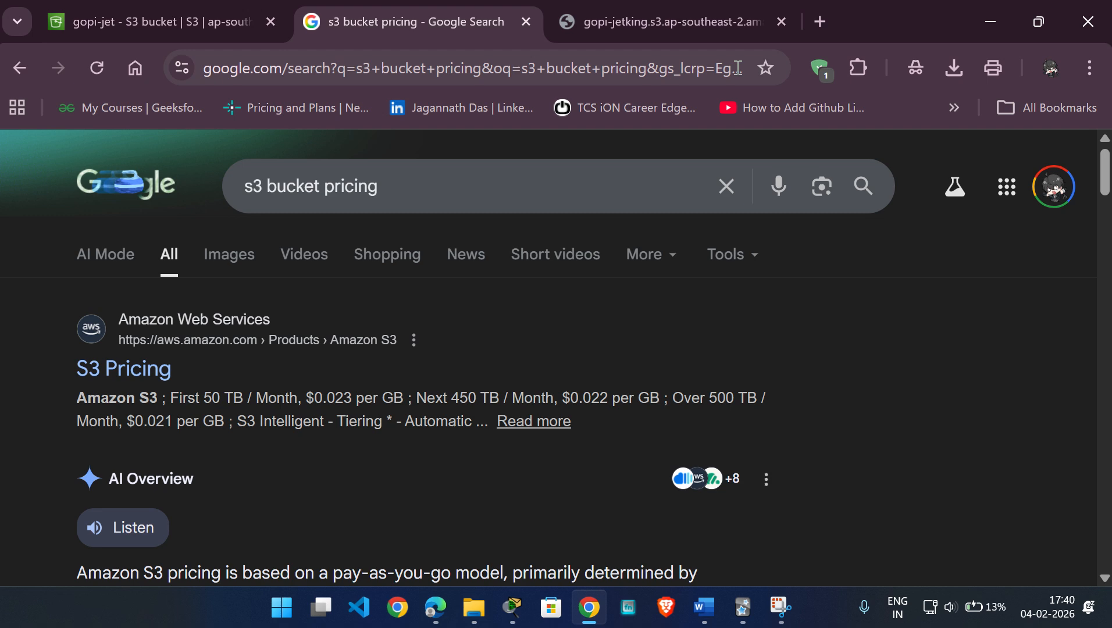
click(164, 381)
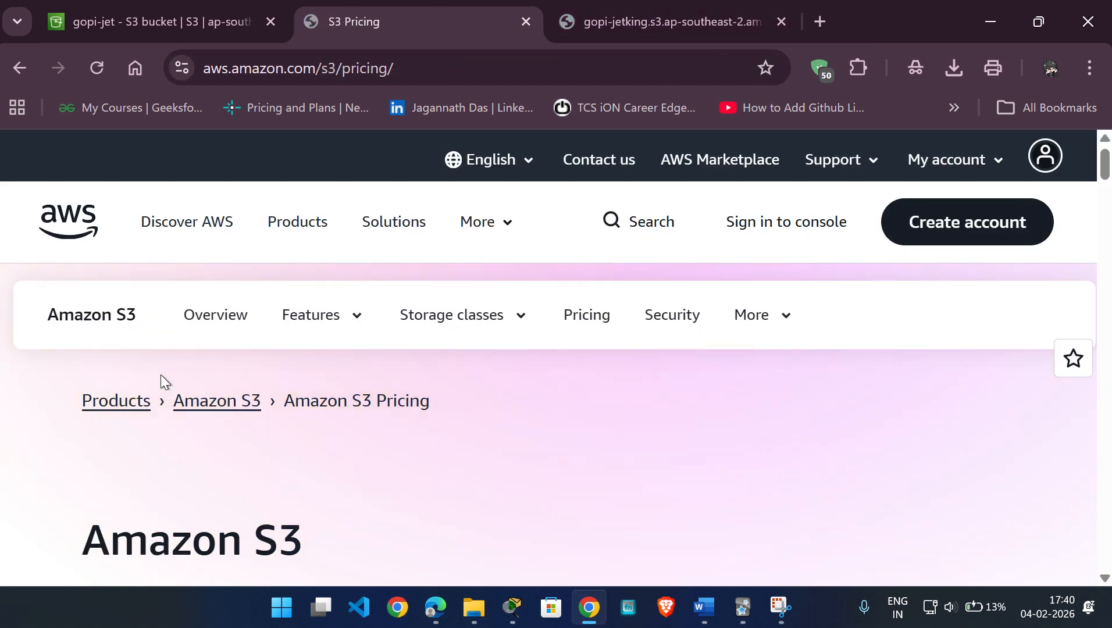
Step: Reduce the page zoom to 80% and examine the Storage pricing section of the Storage & requests pricing
scroll(413, 491, down, 10)
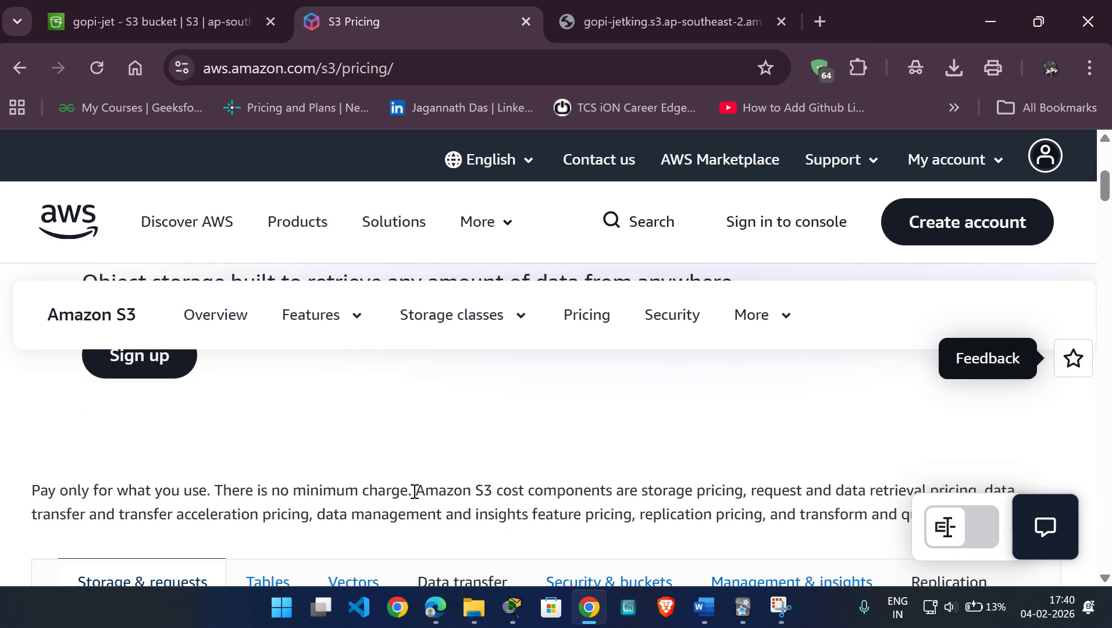
scroll(413, 491, up, 6)
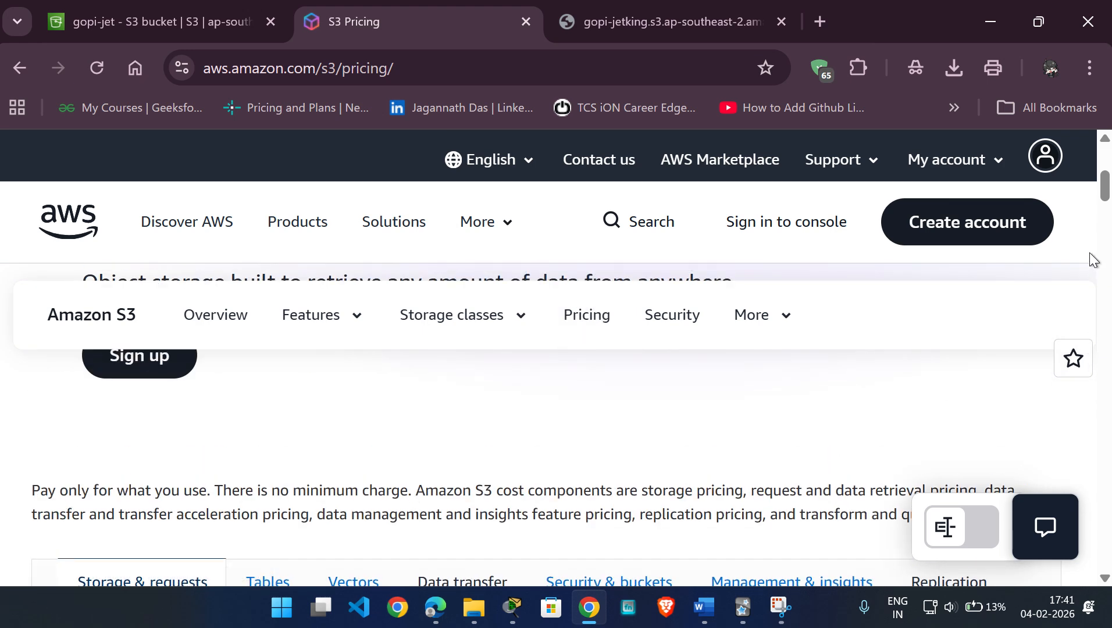
key(ctrl+minus)
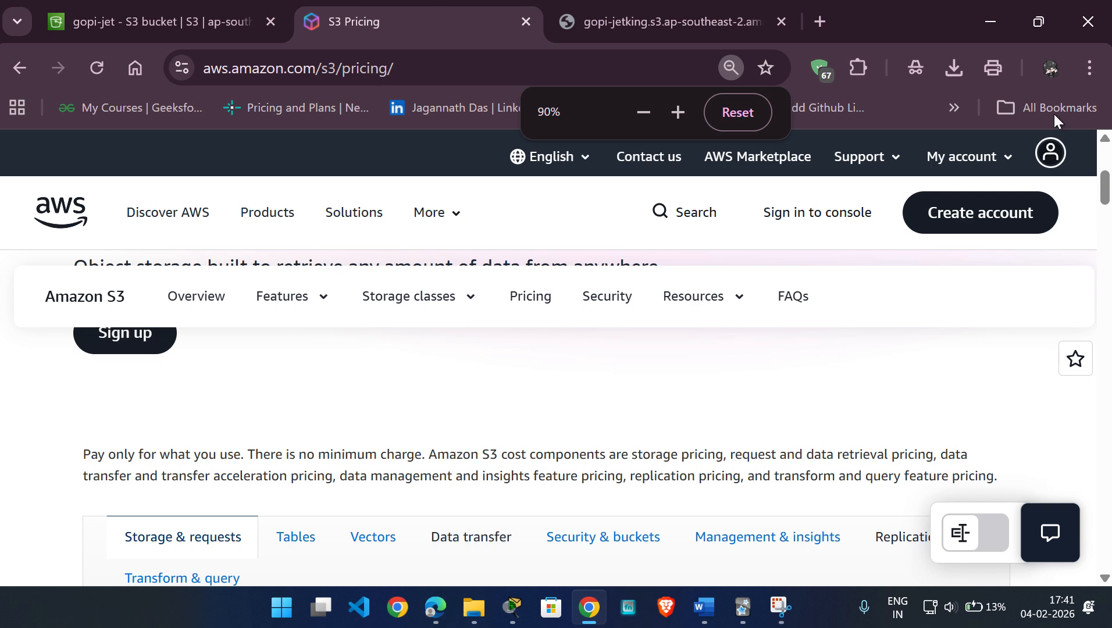
click(644, 112)
scroll(669, 378, down, 3)
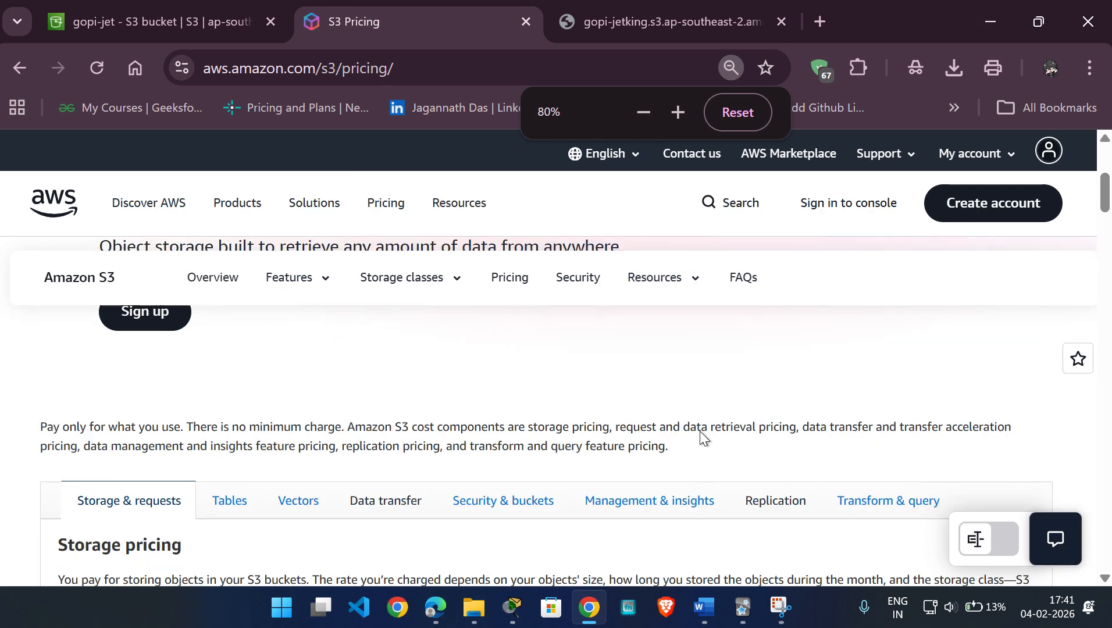
scroll(407, 489, up, 2)
scroll(278, 459, up, 2)
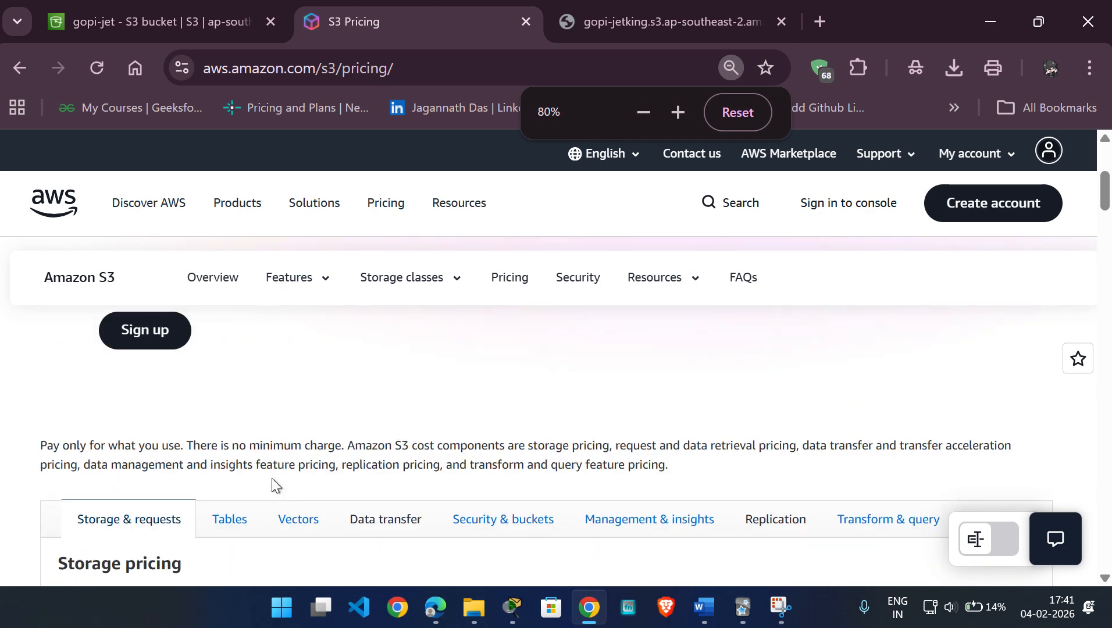
scroll(347, 486, down, 7)
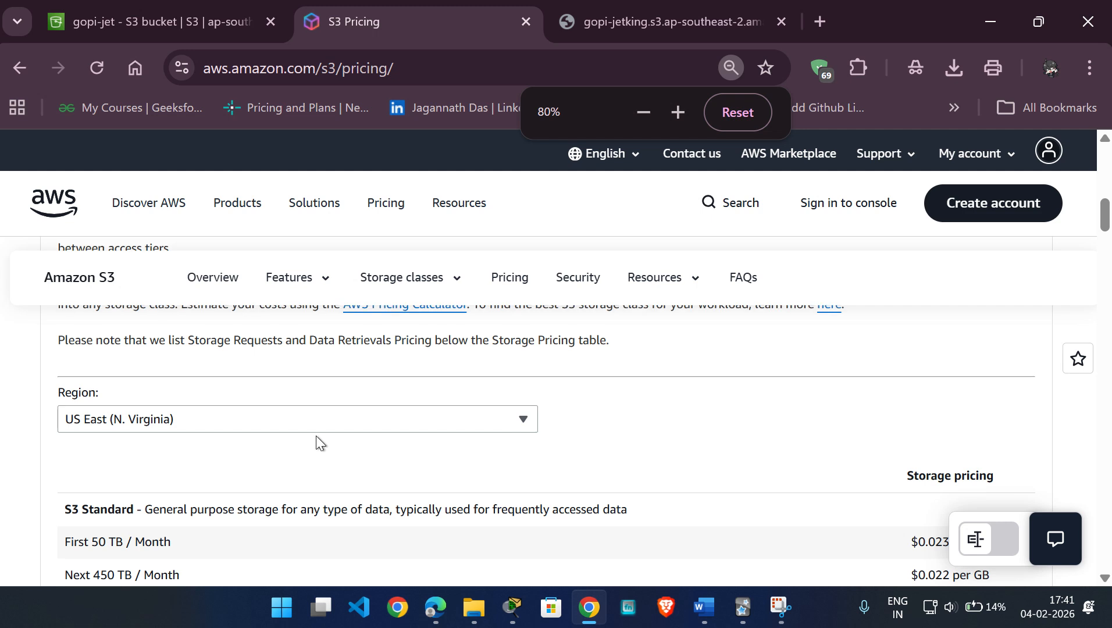
scroll(317, 436, up, 2)
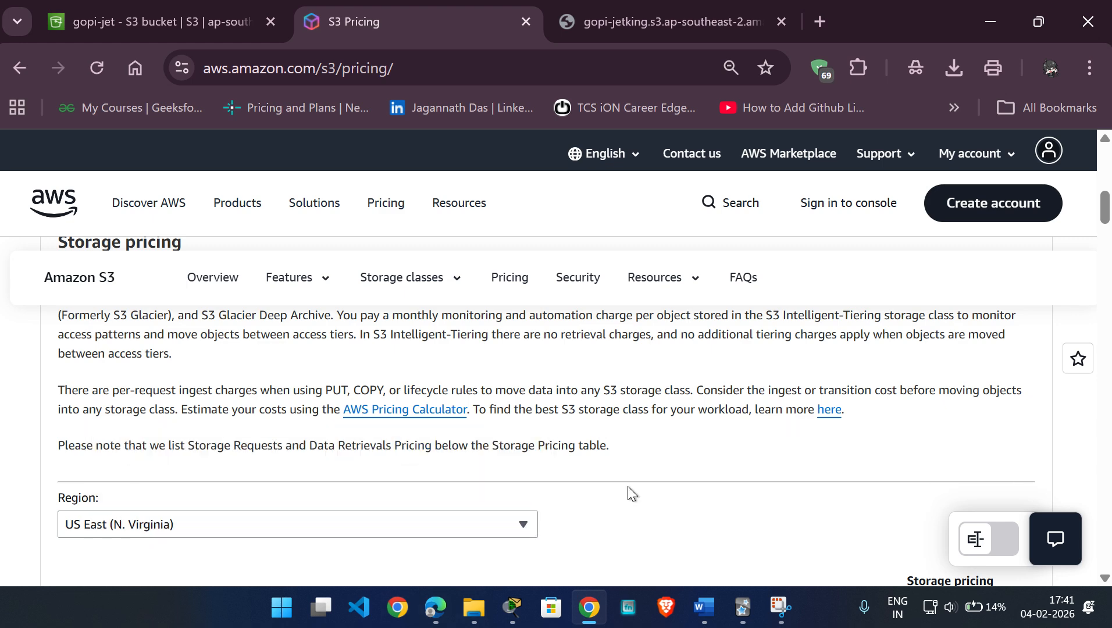
Step: Set the storage pricing region to Asia Pacific (Hyderabad) and review the S3 Standard price tiers
click(525, 531)
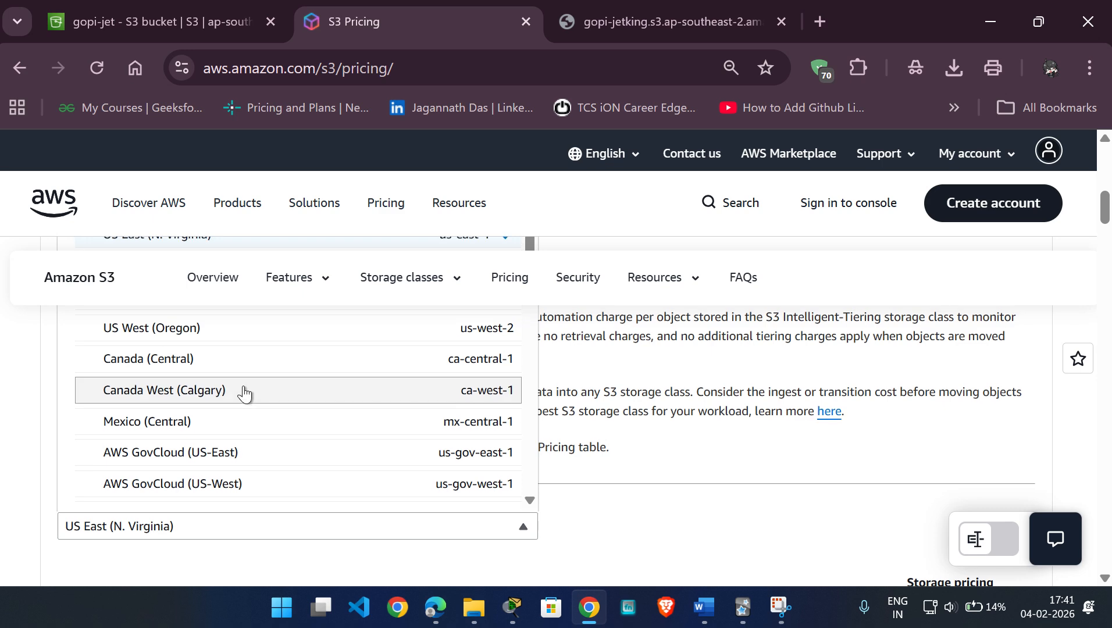
scroll(236, 401, up, 2)
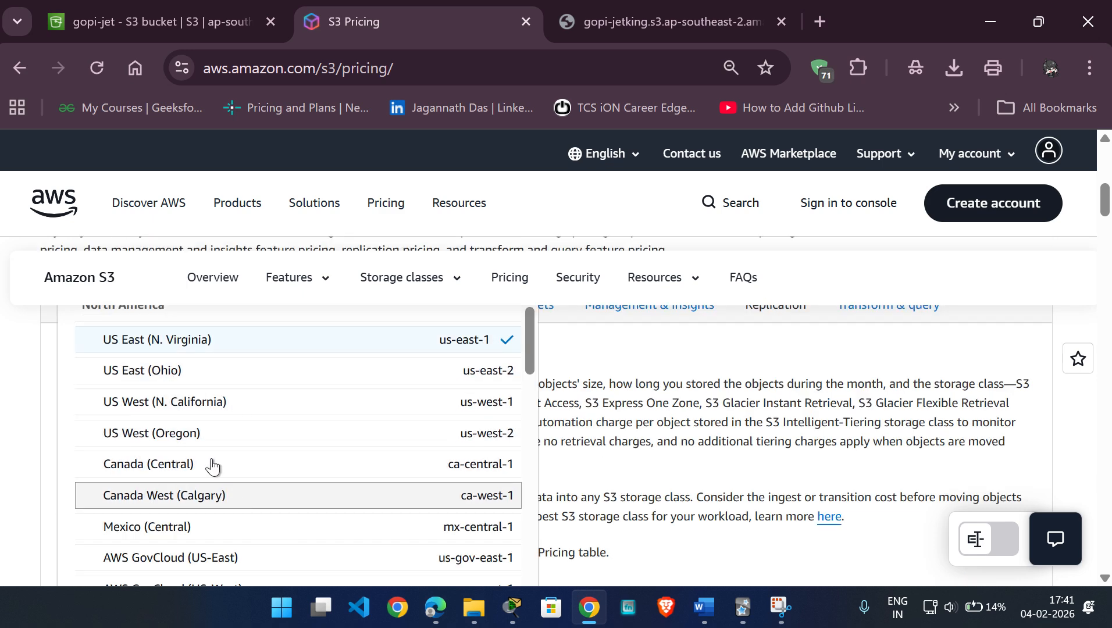
scroll(215, 490, down, 2)
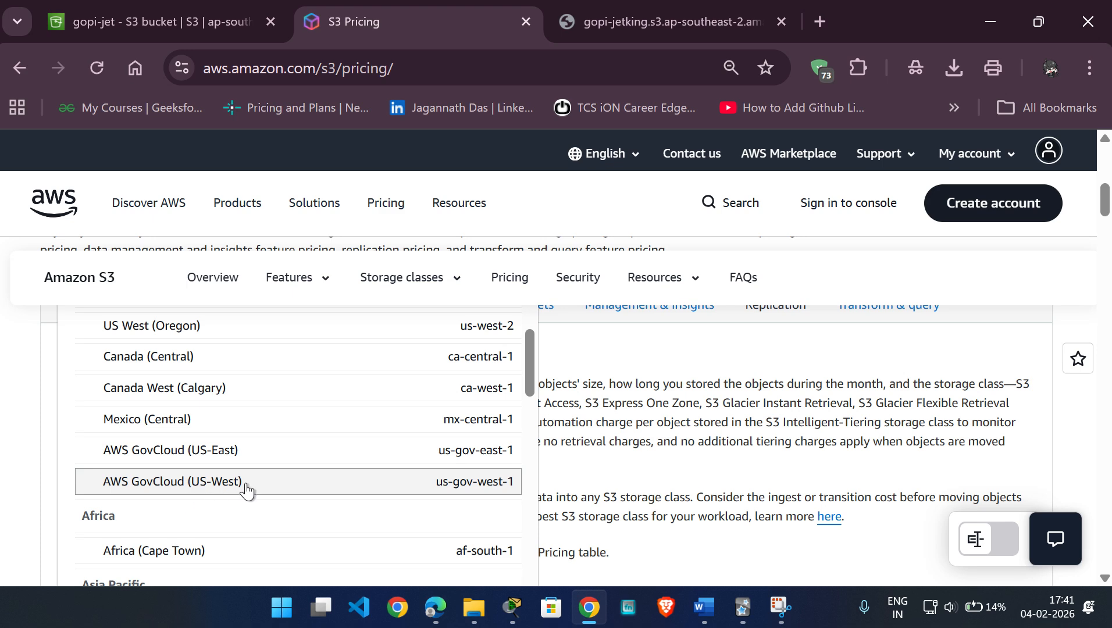
scroll(249, 488, down, 2)
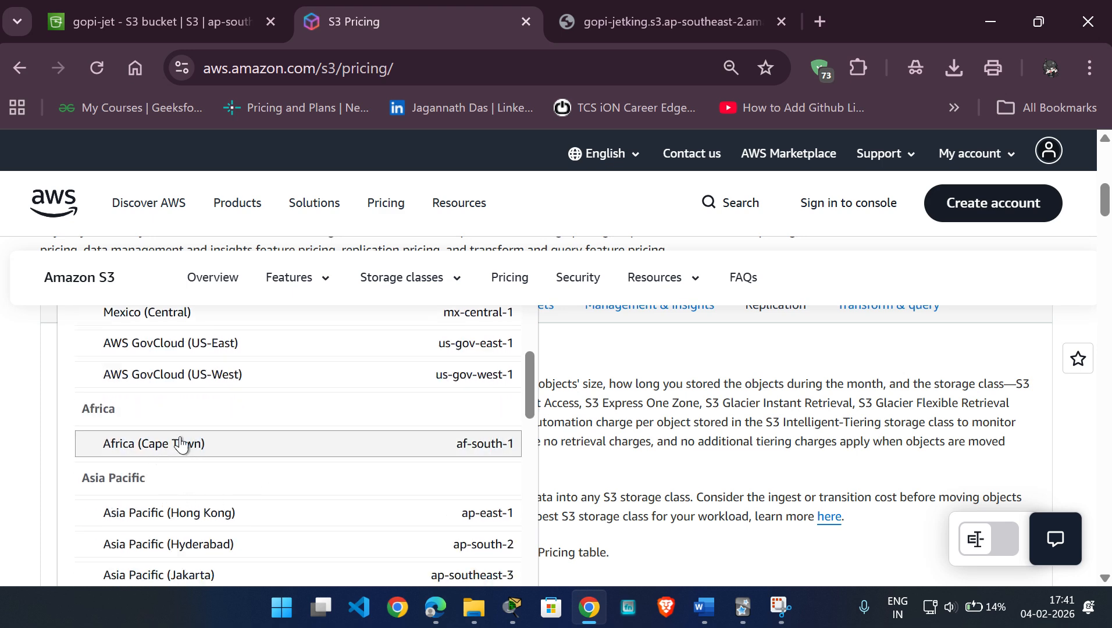
click(211, 557)
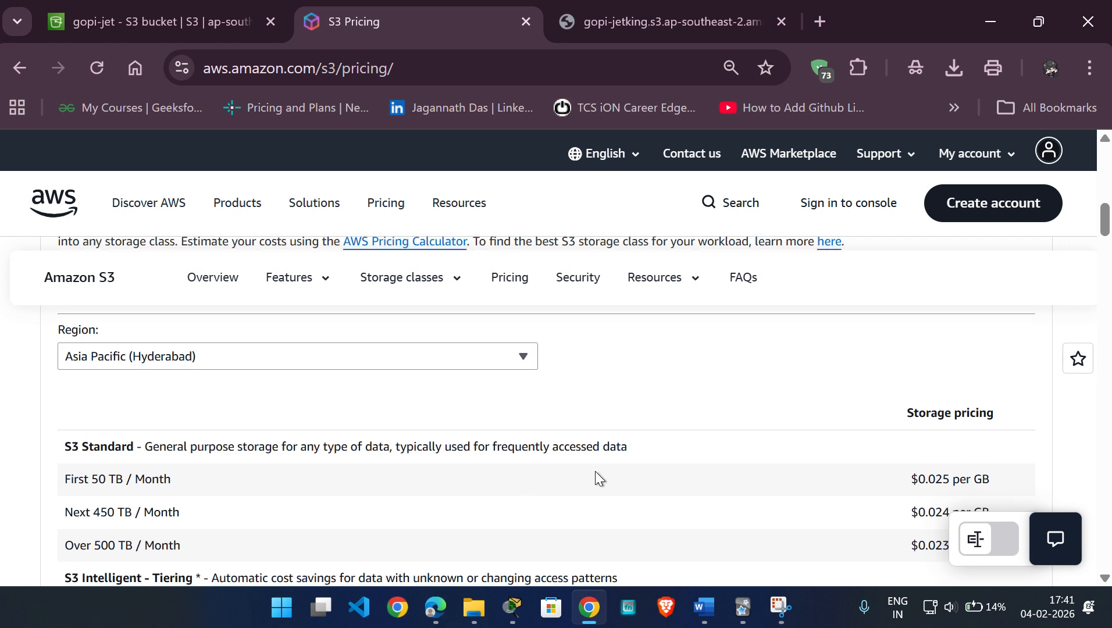
scroll(29, 375, down, 2)
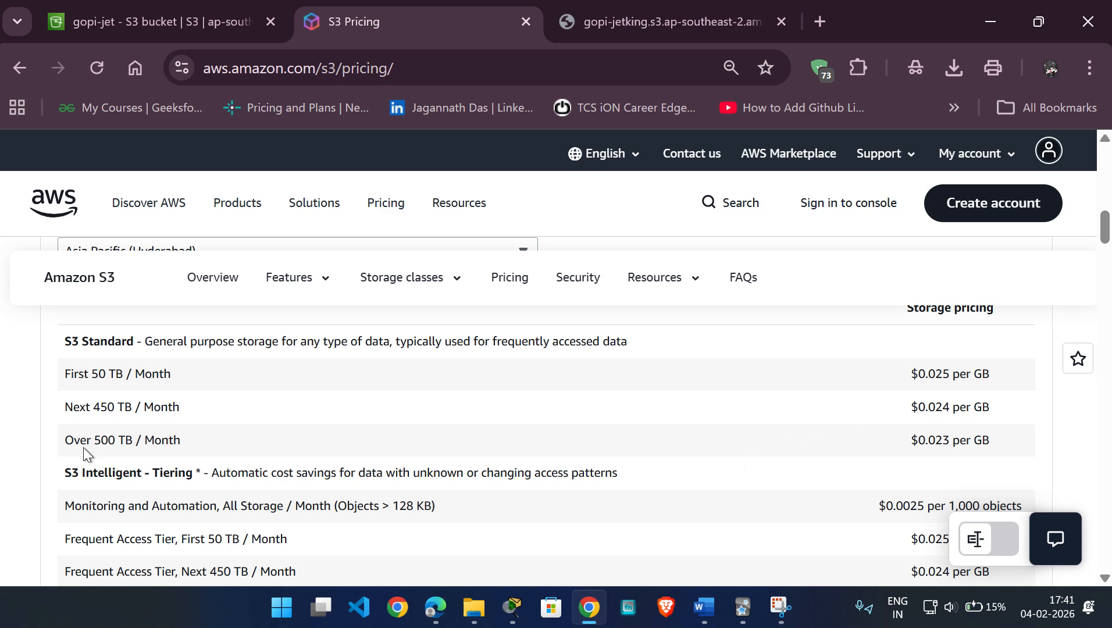
Step: Examine the S3 Standard and S3 Intelligent-Tiering storage prices for Asia Pacific (Hyderabad)
drag(66, 349, 1064, 459)
click(1020, 442)
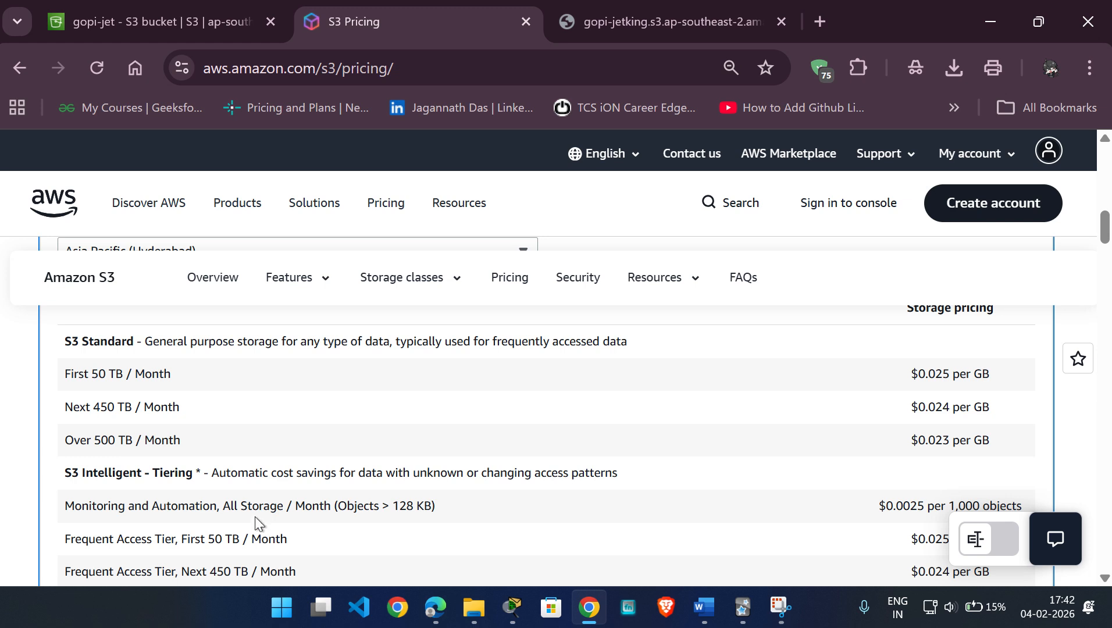
scroll(216, 524, down, 2)
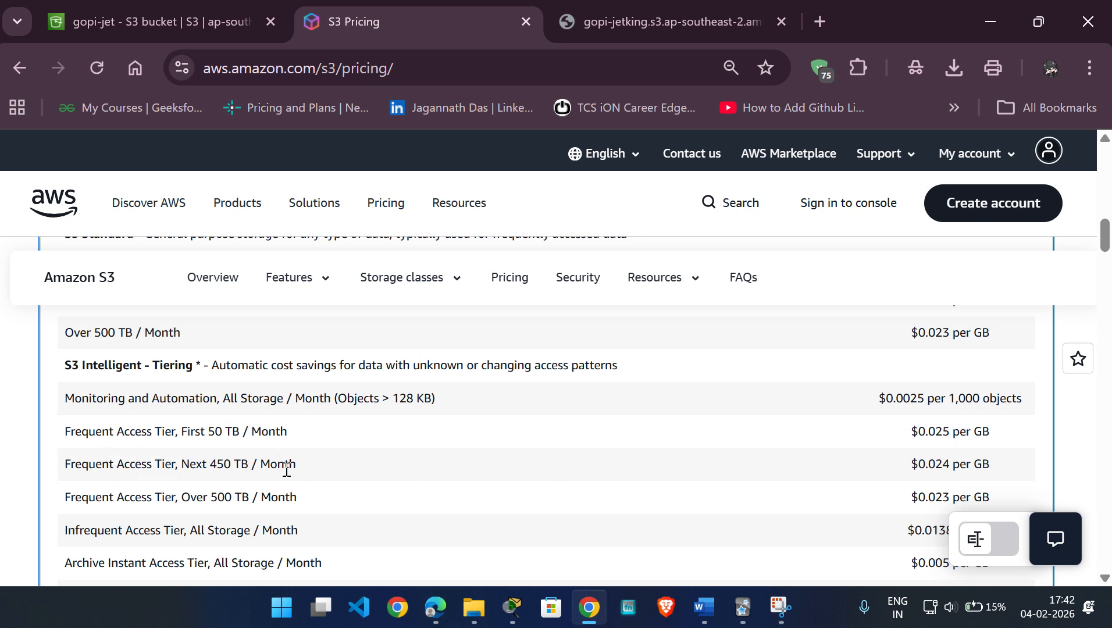
scroll(303, 488, down, 2)
scroll(302, 485, down, 2)
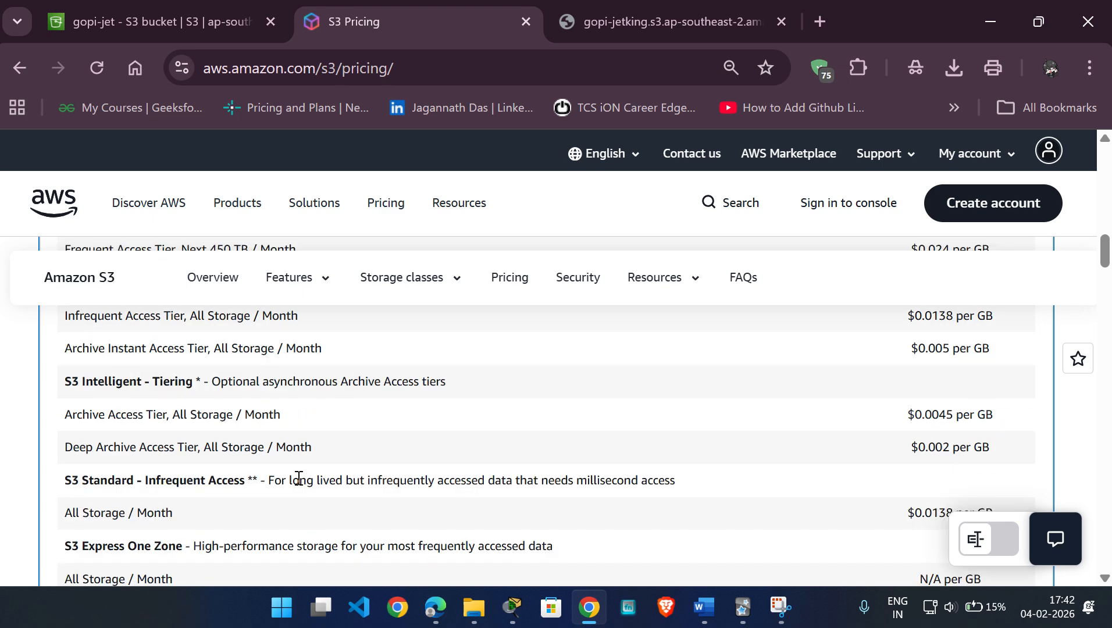
scroll(263, 449, up, 12)
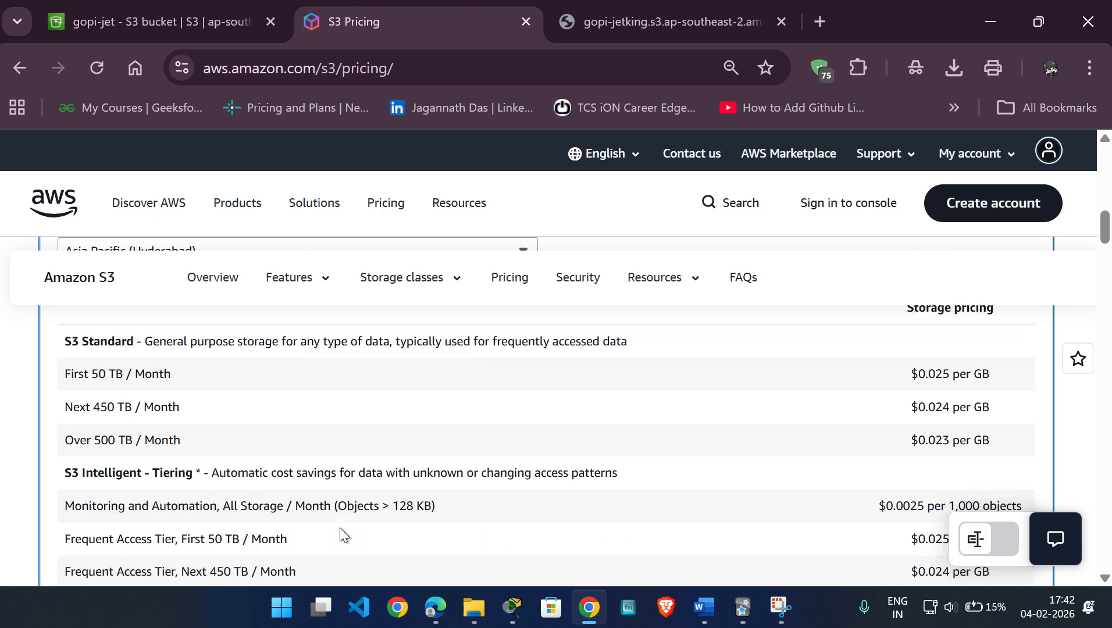
scroll(317, 546, down, 2)
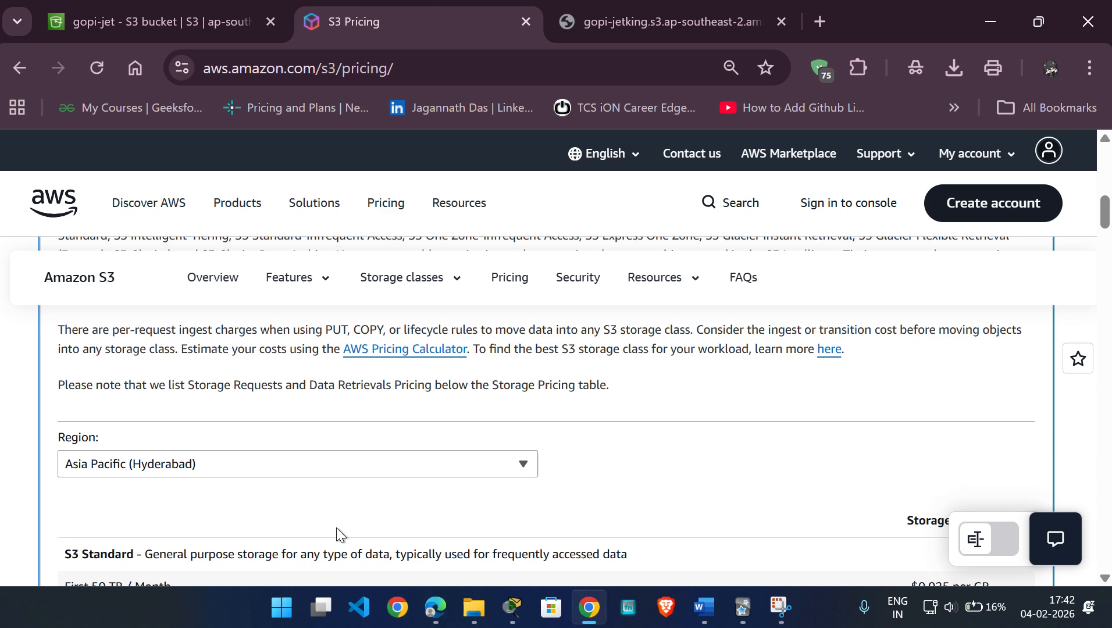
scroll(339, 527, down, 2)
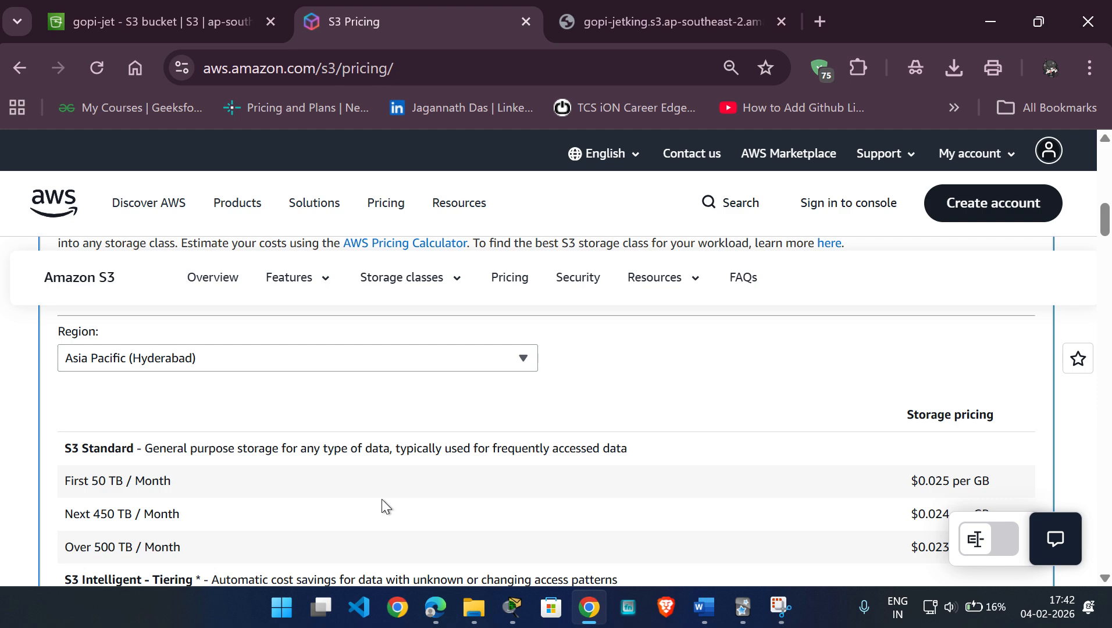
Step: Compare the Glacier, One Zone - Infrequent Access, Express One Zone and Standard - Infrequent Access prices with the S3 Standard tiers
scroll(382, 499, down, 10)
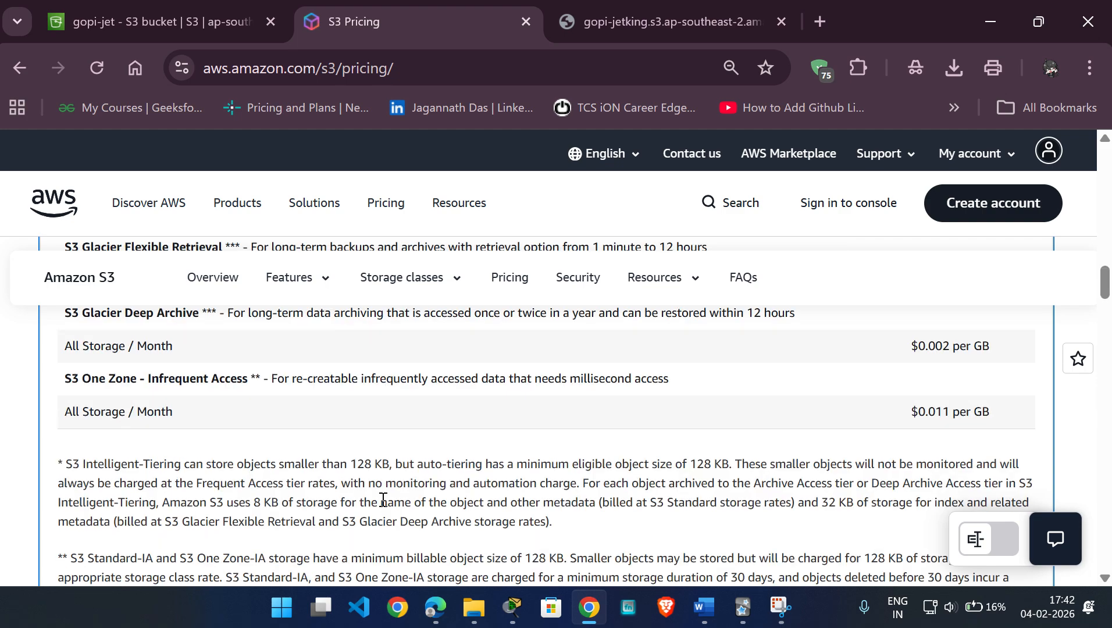
scroll(383, 500, down, 6)
scroll(292, 482, up, 6)
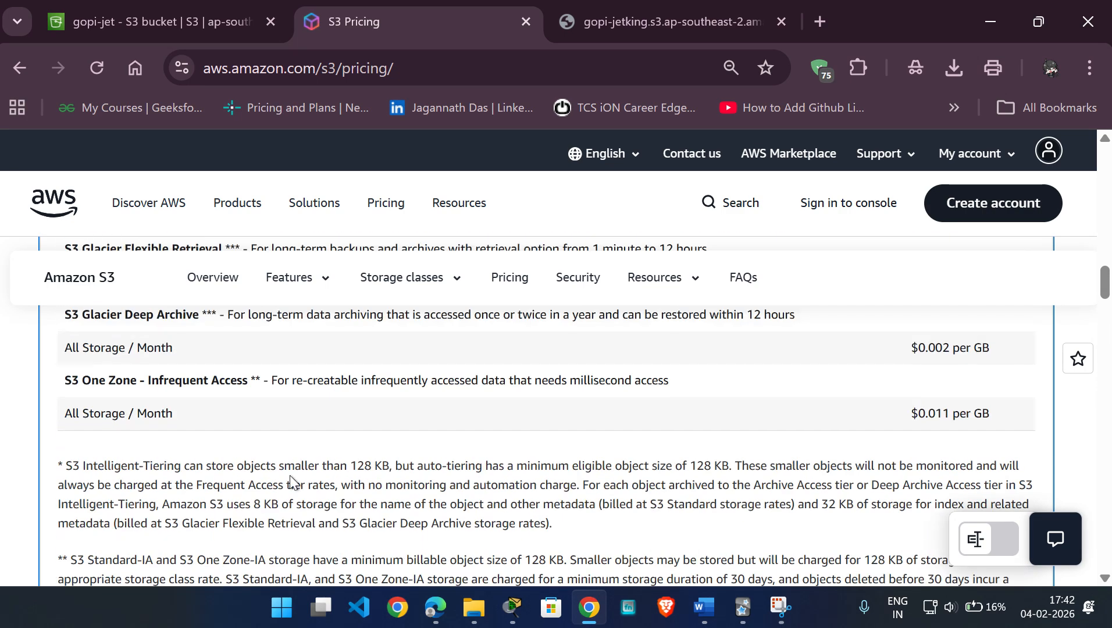
scroll(294, 482, up, 2)
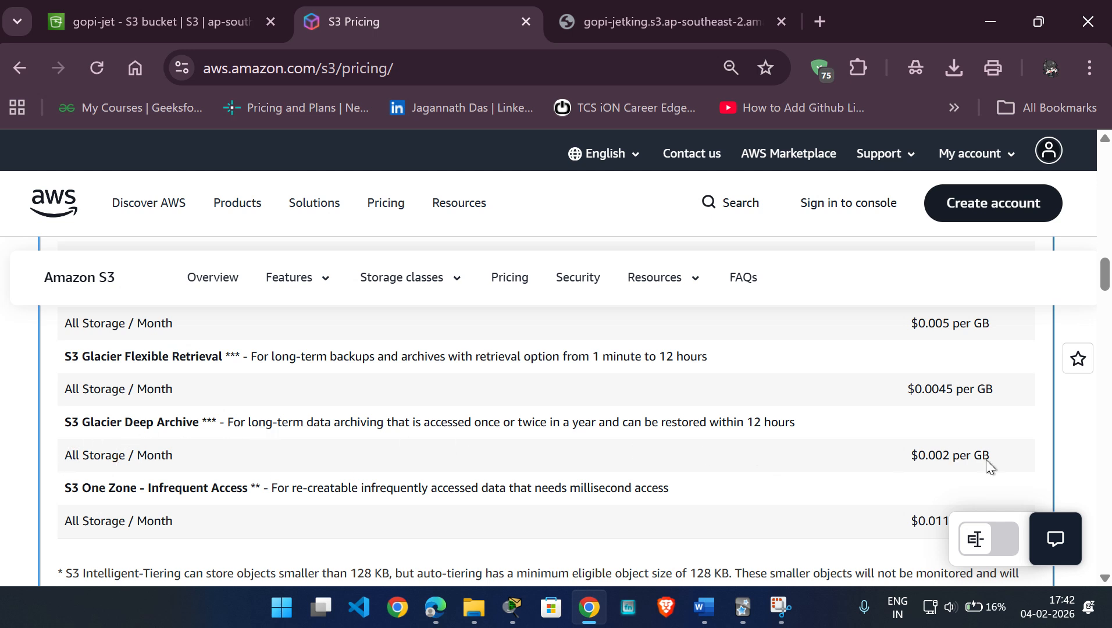
scroll(204, 470, up, 2)
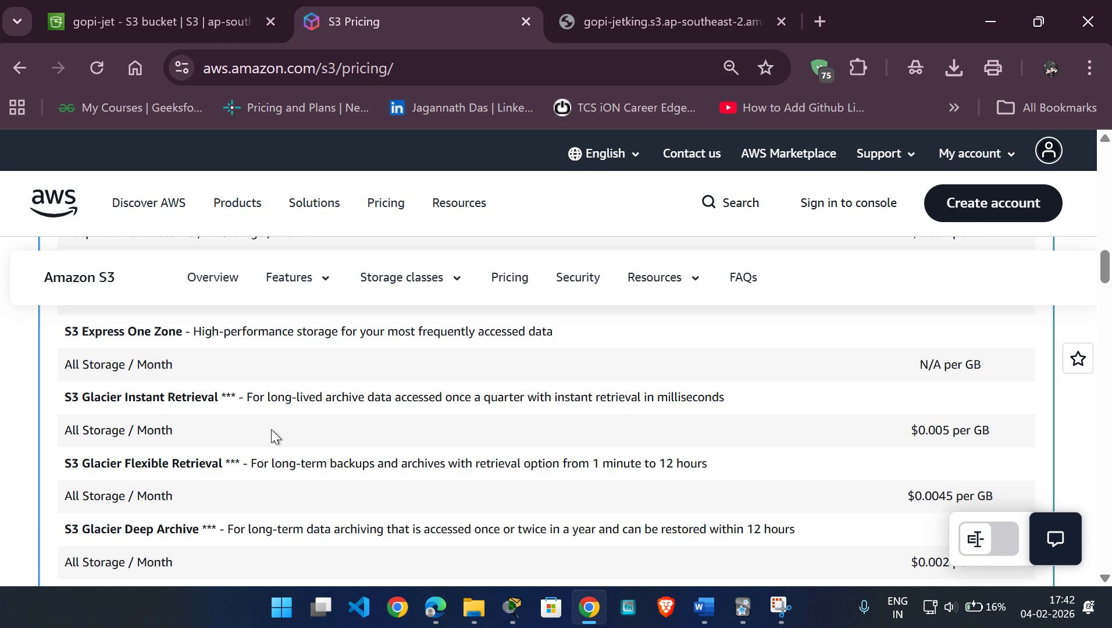
scroll(275, 436, up, 2)
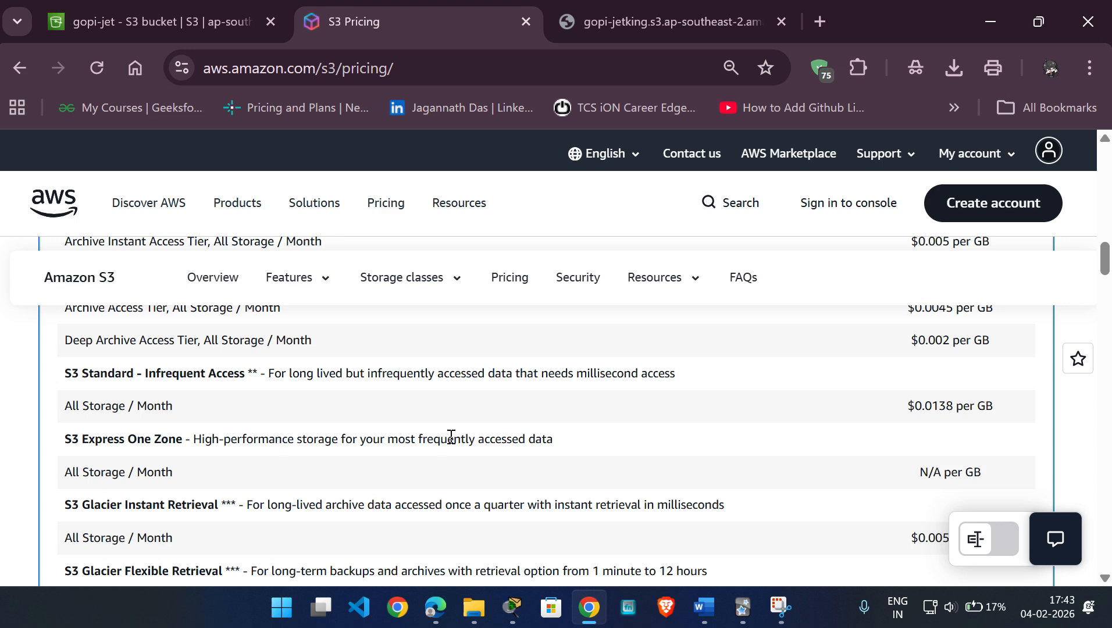
scroll(466, 442, up, 4)
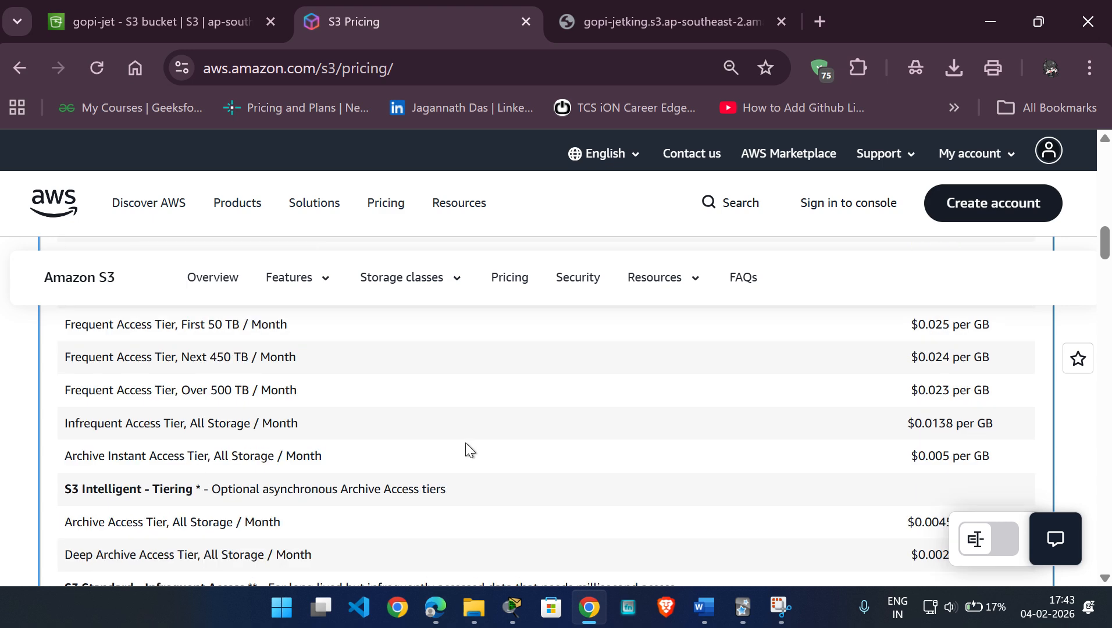
scroll(466, 442, up, 4)
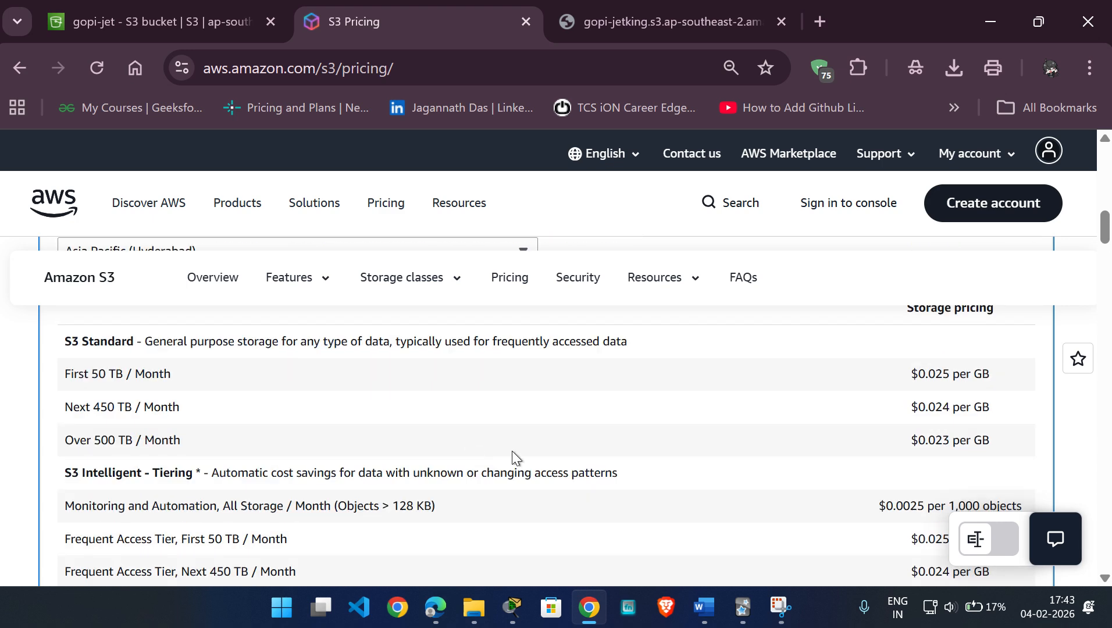
scroll(513, 454, down, 2)
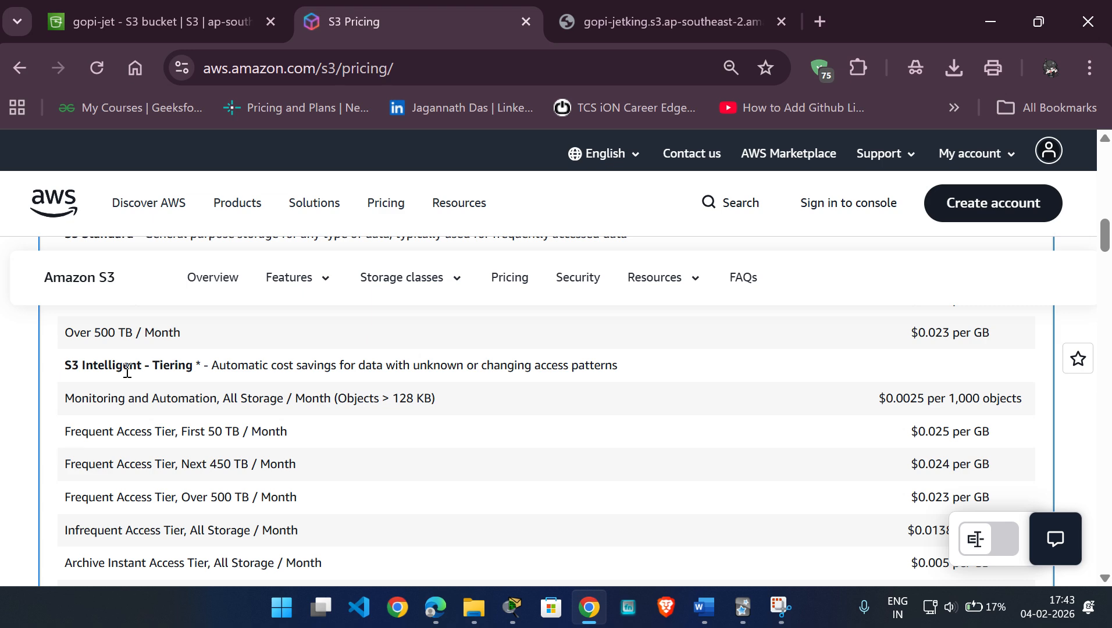
scroll(367, 401, up, 6)
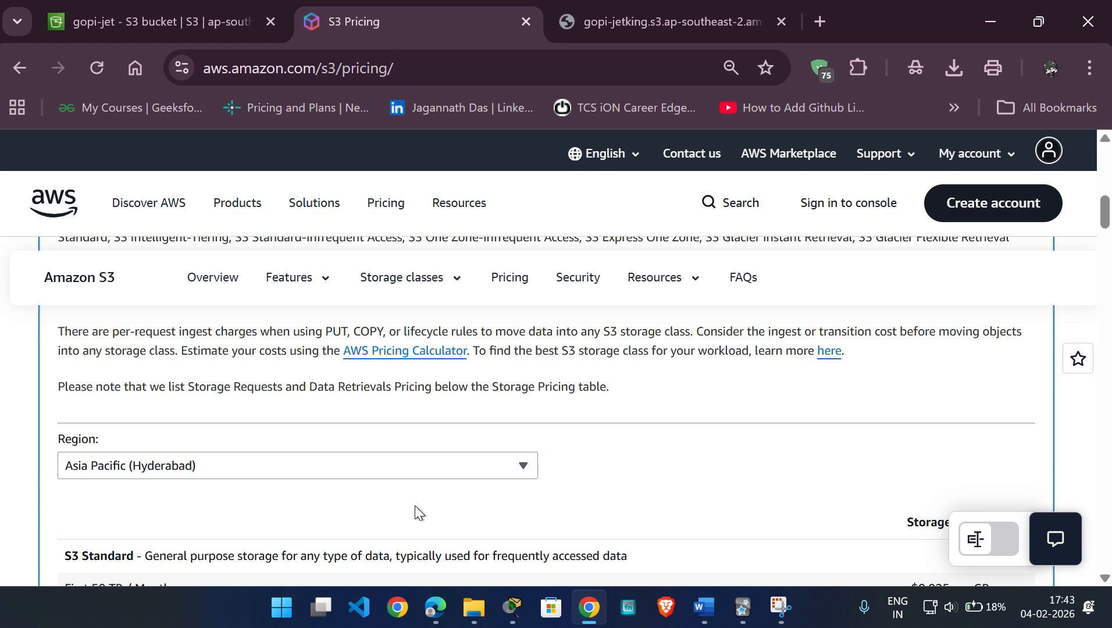
scroll(416, 512, down, 6)
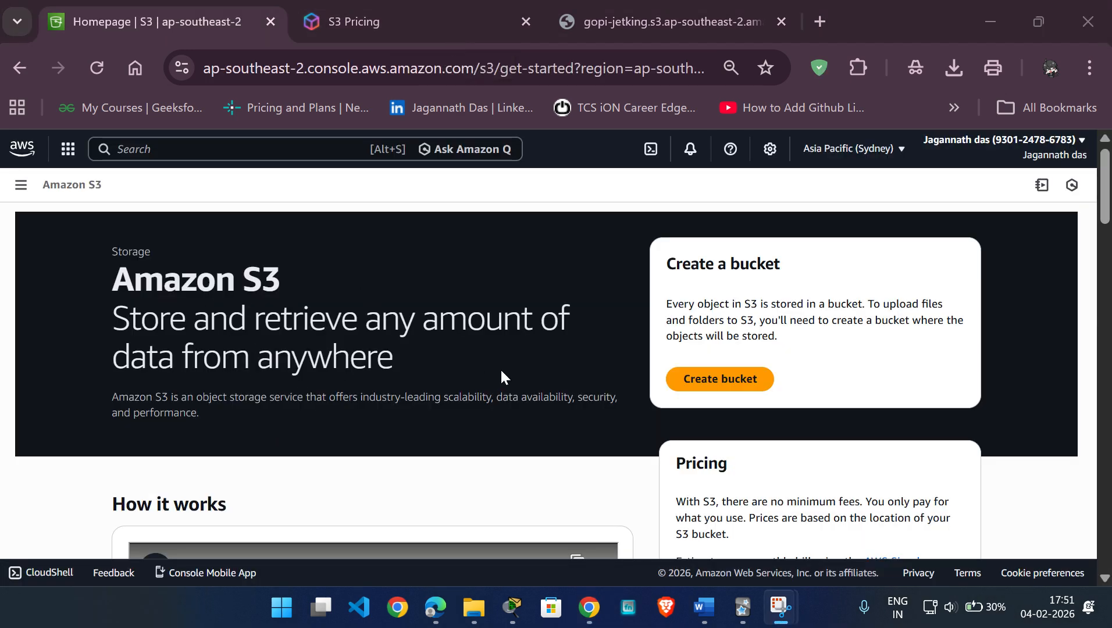
Step: Switch to de.pdf in Microsoft Edge and find the lAB+THEORY topic list on page 11
scroll(533, 500, down, 8)
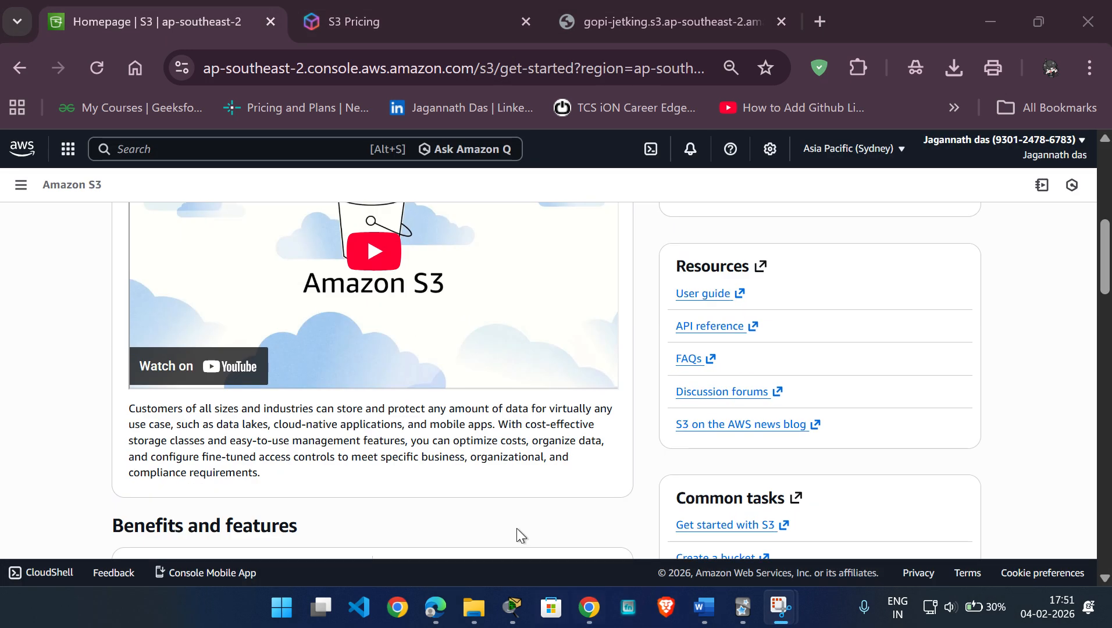
scroll(516, 529, up, 6)
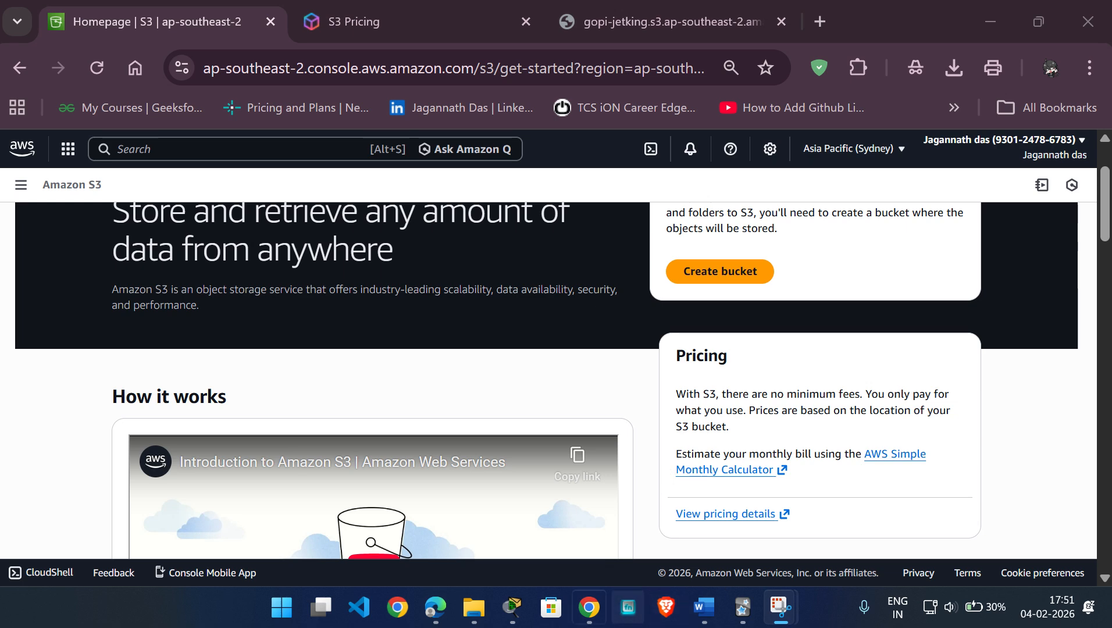
mouse_move(439, 622)
click(436, 514)
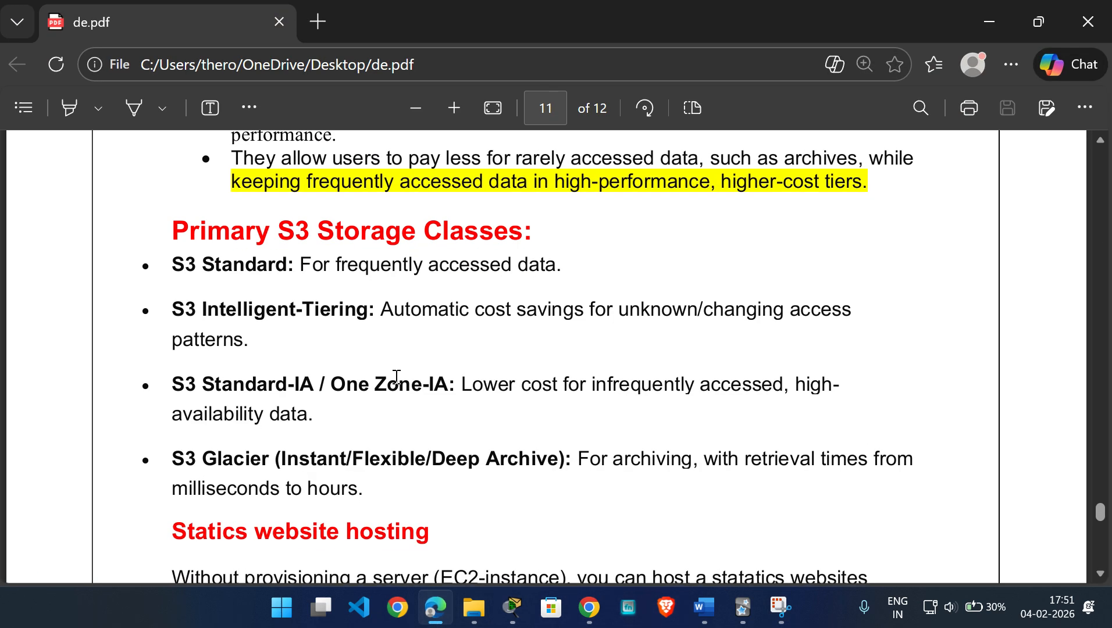
scroll(418, 401, down, 2)
scroll(663, 403, down, 4)
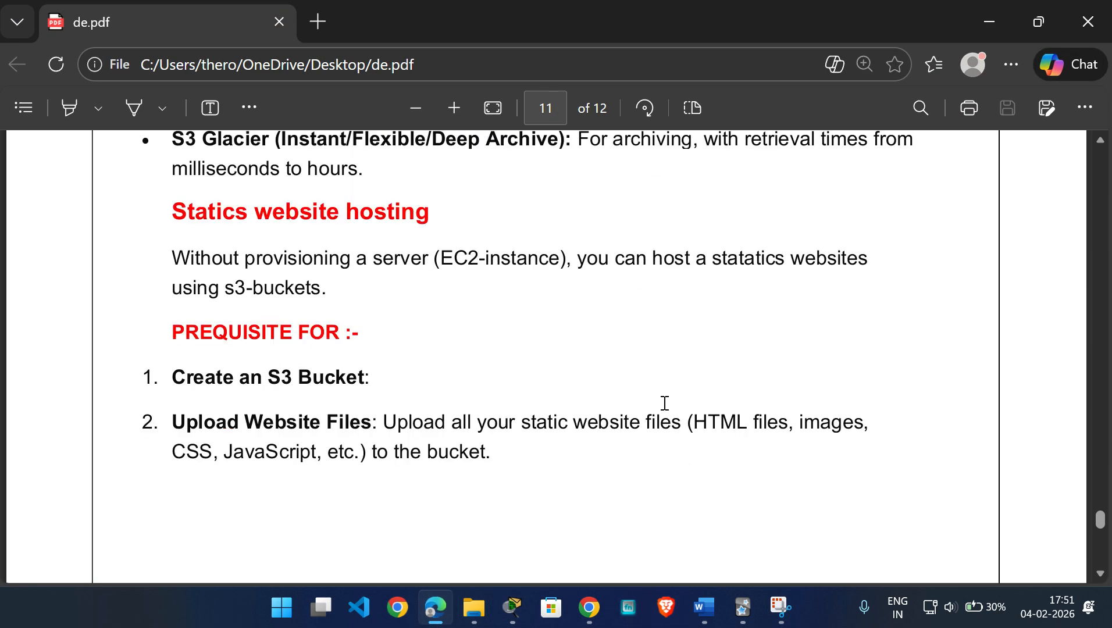
scroll(601, 401, up, 6)
scroll(601, 401, up, 6)
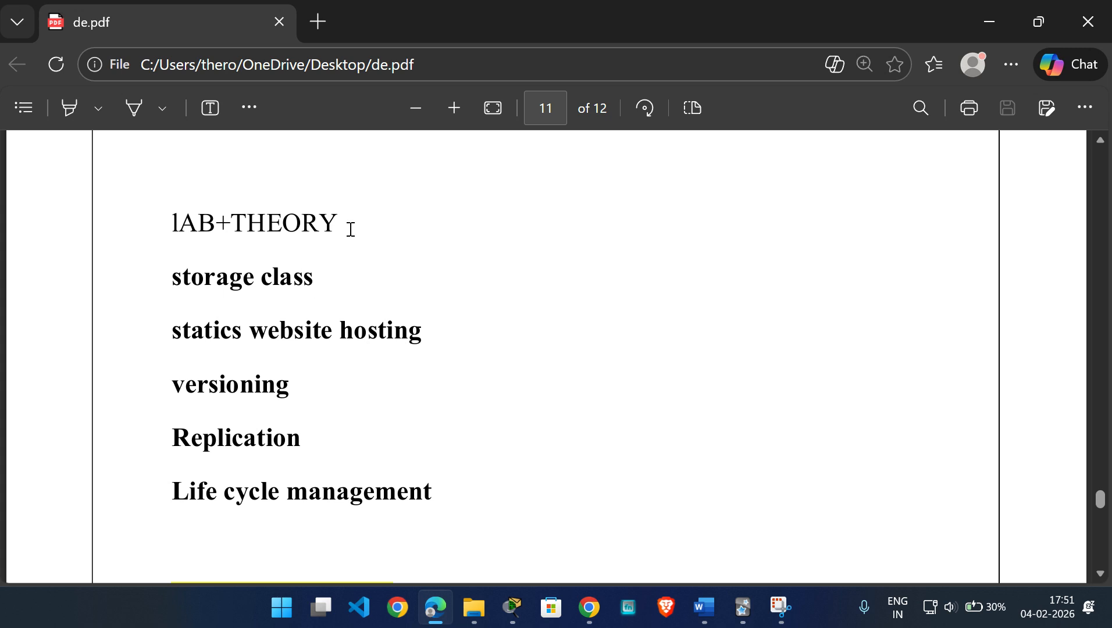
Step: Draw a blue pen bracket and arrow at "storage class" and an arrow after "statics website hosting" in the topic list
click(134, 107)
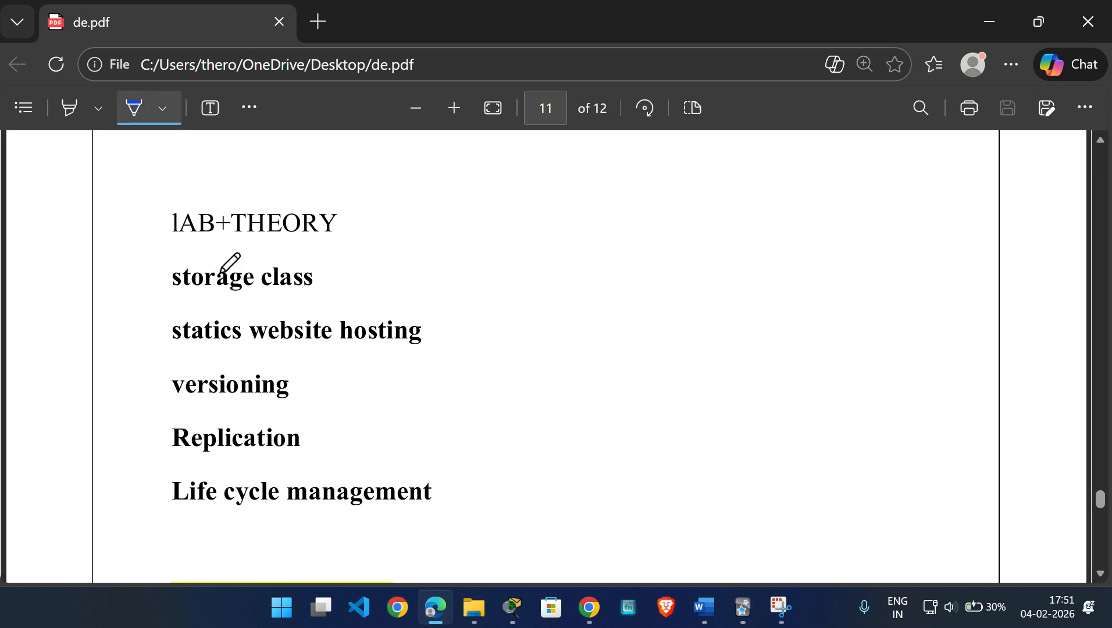
mouse_move(175, 259)
mouse_down()
mouse_move(349, 253)
mouse_move(349, 270)
mouse_move(310, 287)
mouse_move(534, 264)
mouse_move(532, 254)
mouse_move(534, 264)
mouse_up()
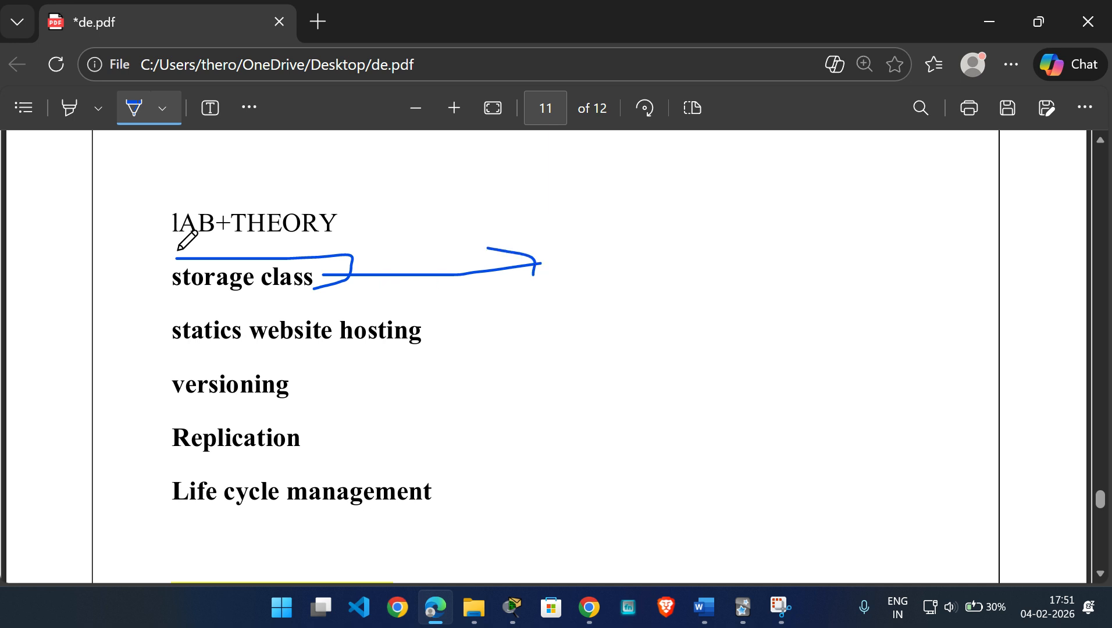
mouse_move(179, 252)
mouse_down()
mouse_move(151, 260)
mouse_move(146, 289)
mouse_up()
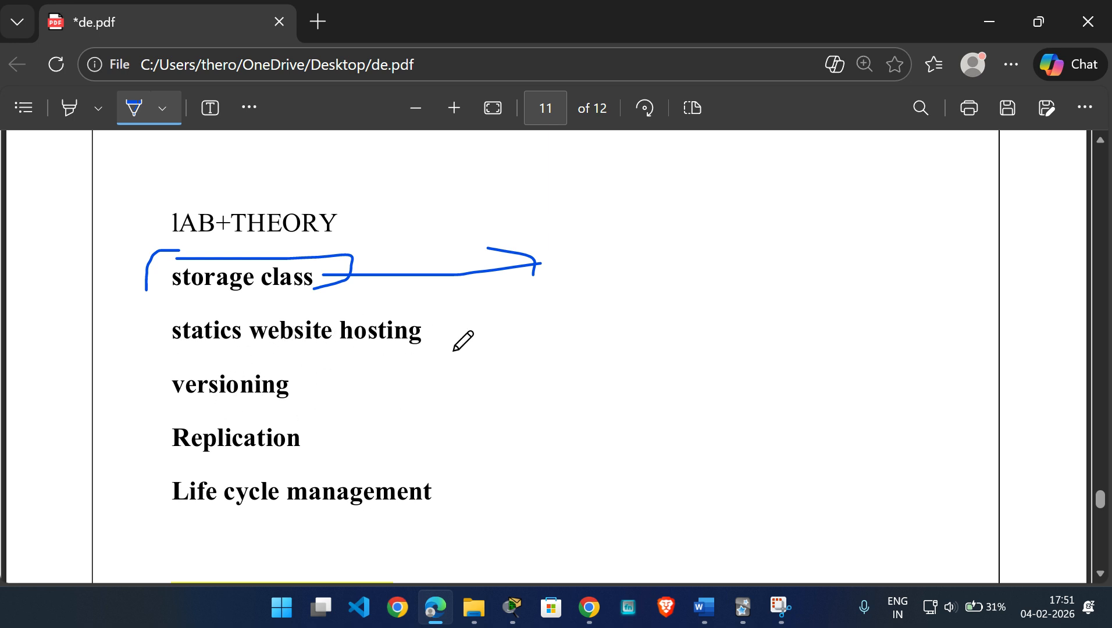
mouse_move(432, 331)
mouse_down()
mouse_move(580, 335)
mouse_move(552, 351)
mouse_up()
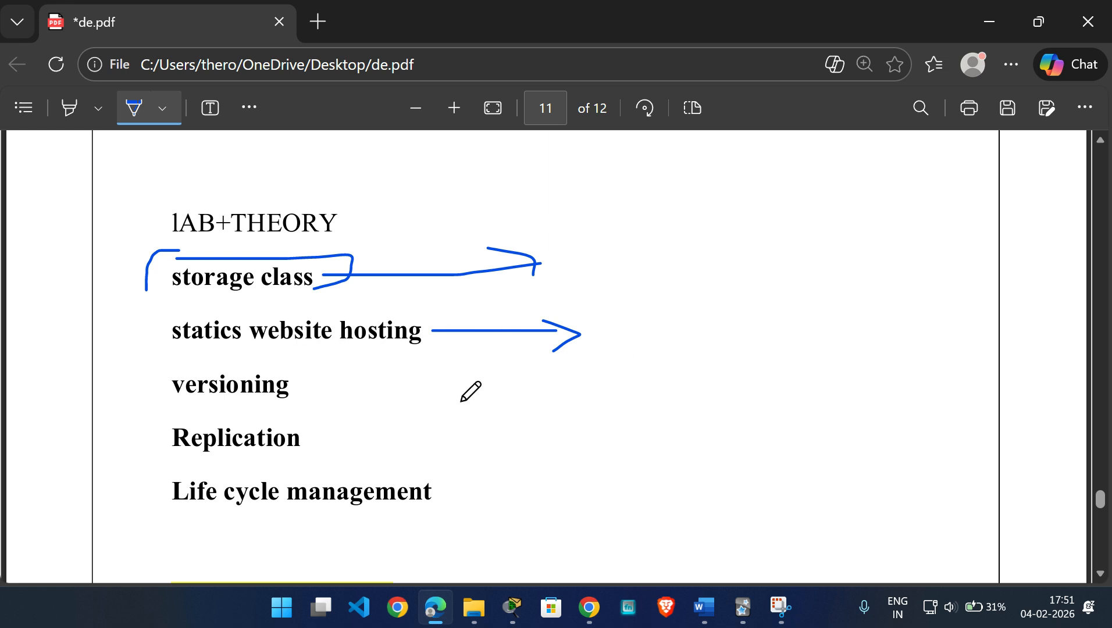
Step: Mark the server (EC2-instance), hosting, static websites and s3-buckets wording under Statics website hosting with blue pen strokes
scroll(596, 411, down, 3)
scroll(596, 412, down, 3)
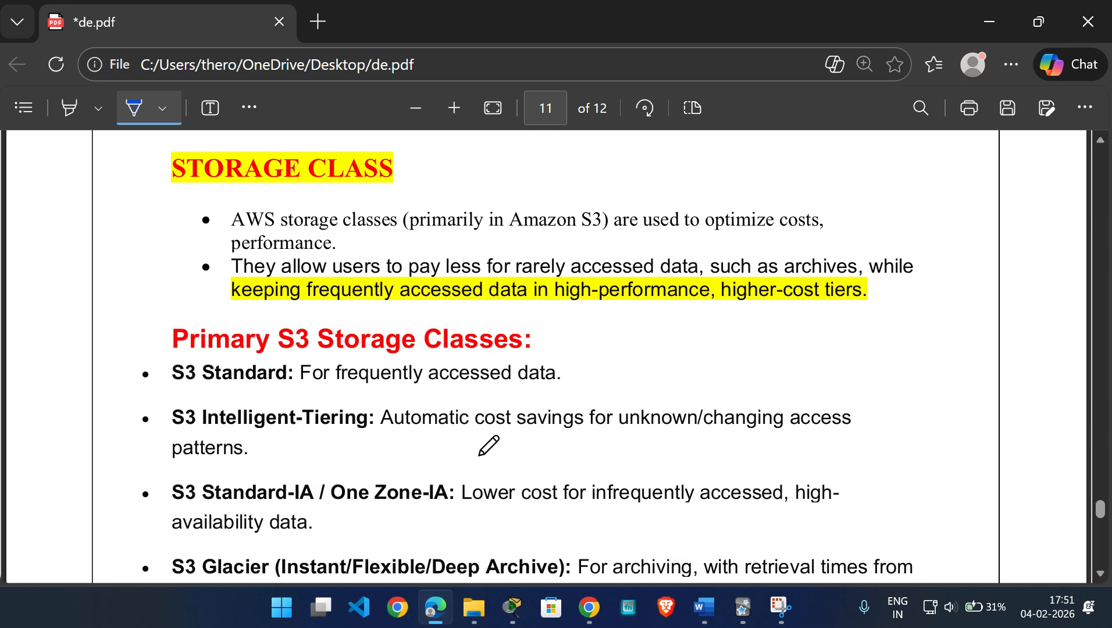
scroll(482, 452, down, 4)
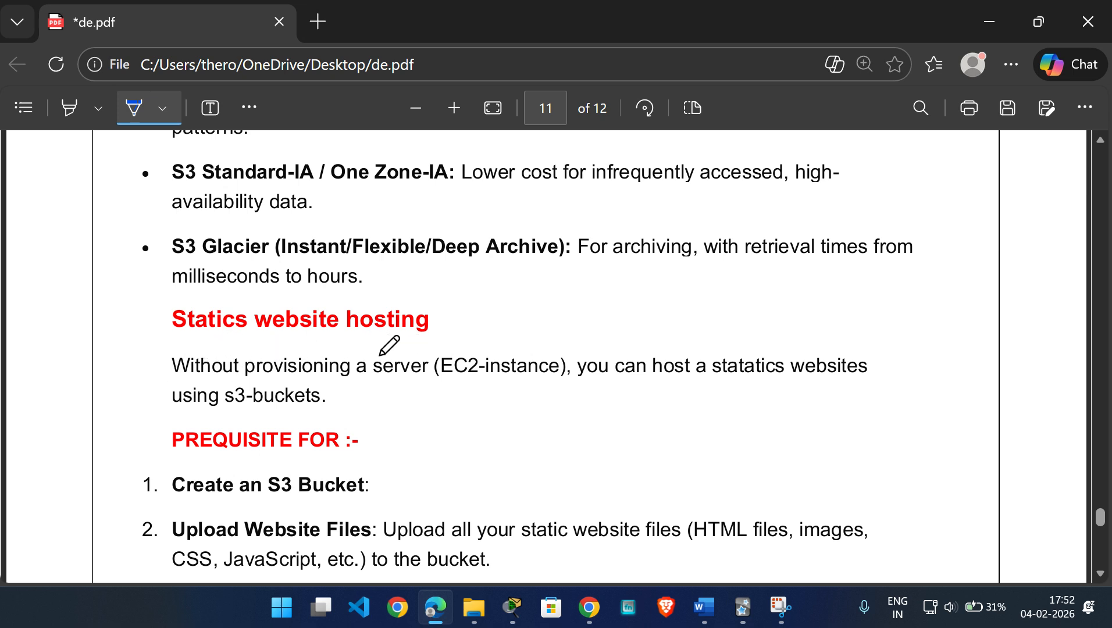
drag(379, 356, 729, 340)
drag(259, 414, 359, 415)
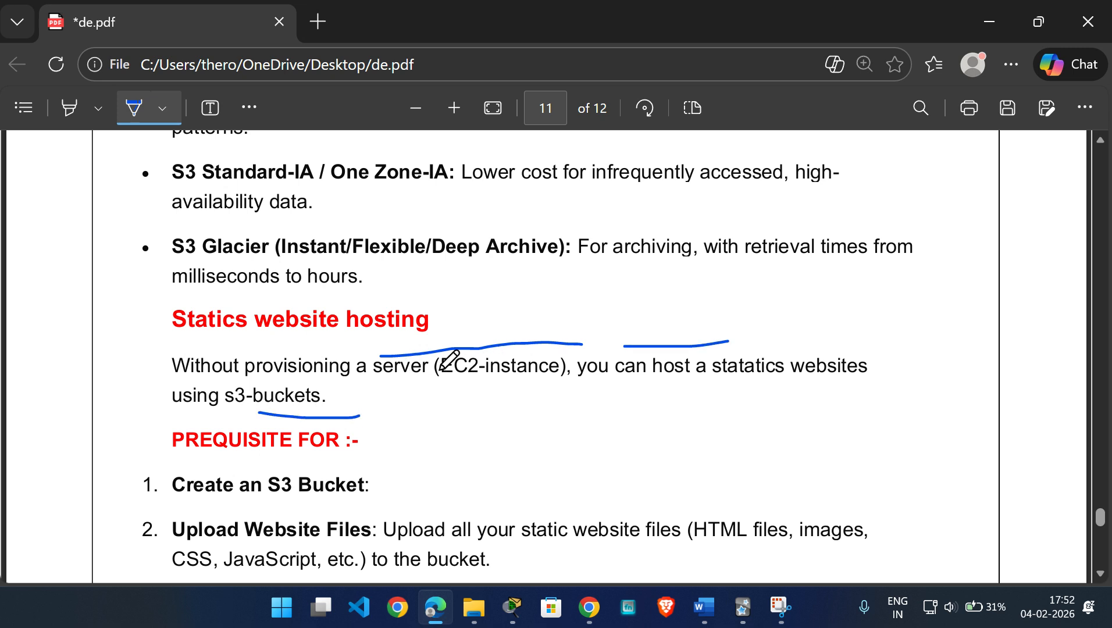
mouse_move(750, 356)
mouse_down()
mouse_move(761, 339)
mouse_move(814, 326)
mouse_up()
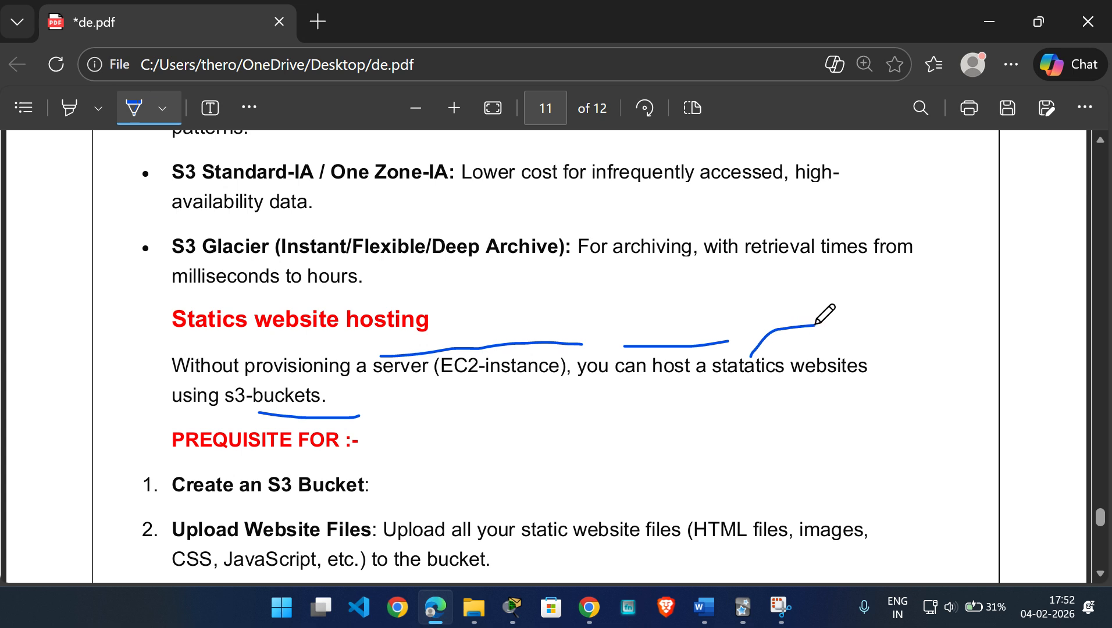
drag(214, 421, 349, 417)
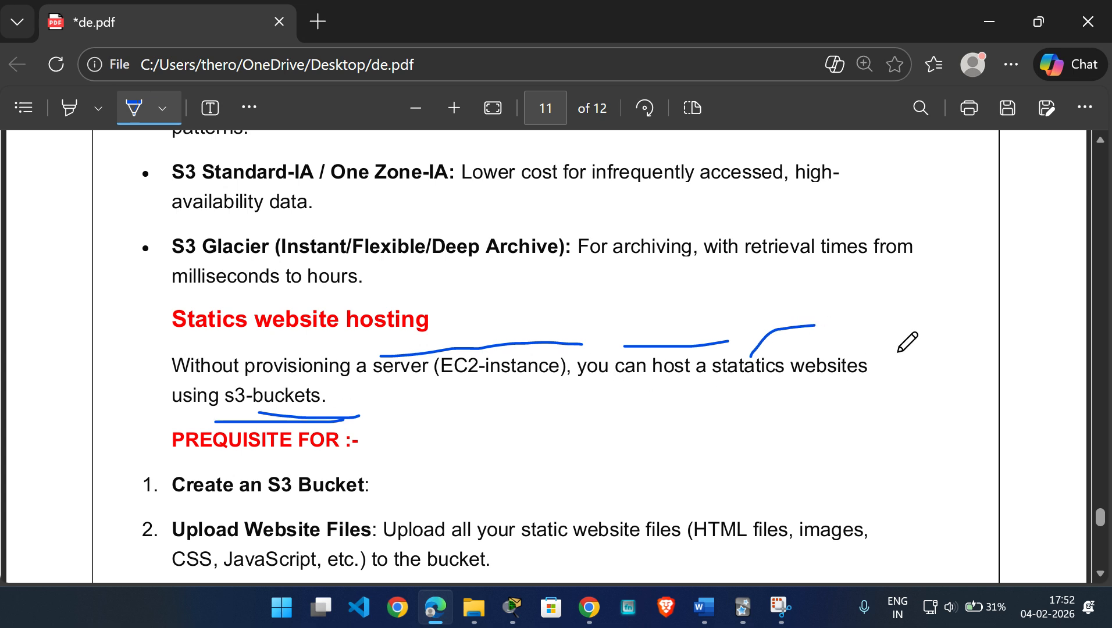
drag(900, 344, 901, 349)
mouse_move(890, 338)
mouse_down()
mouse_move(728, 317)
mouse_move(703, 336)
mouse_move(759, 336)
mouse_up()
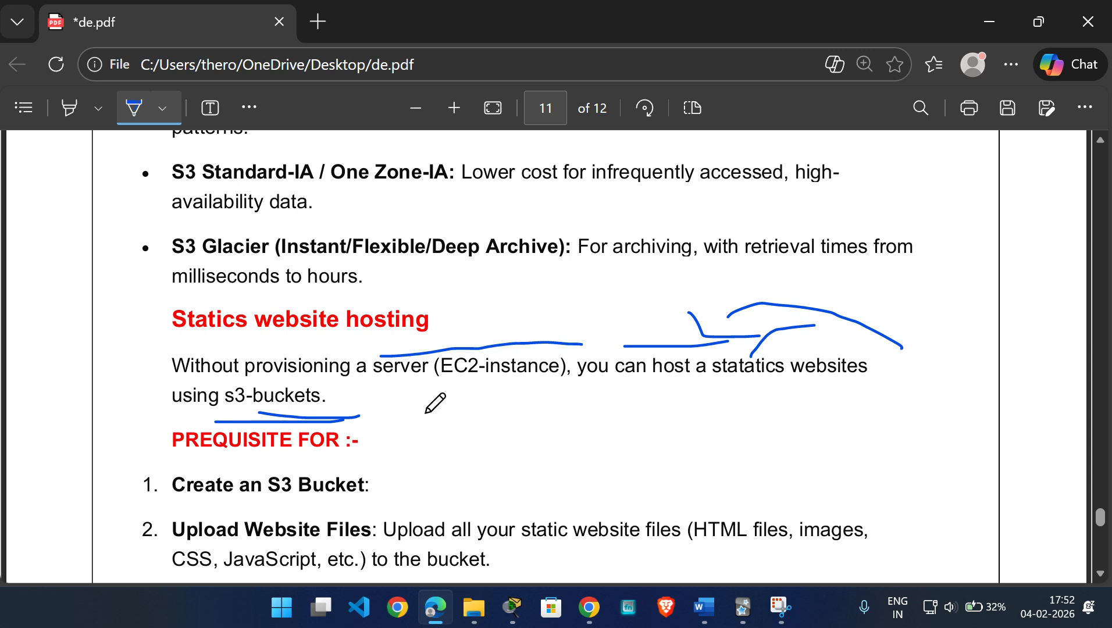
Step: Mark the Create an S3 Bucket and HTML files prerequisites with pen strokes and loop around the Upload Website Files text
scroll(435, 402, down, 2)
drag(382, 386, 479, 357)
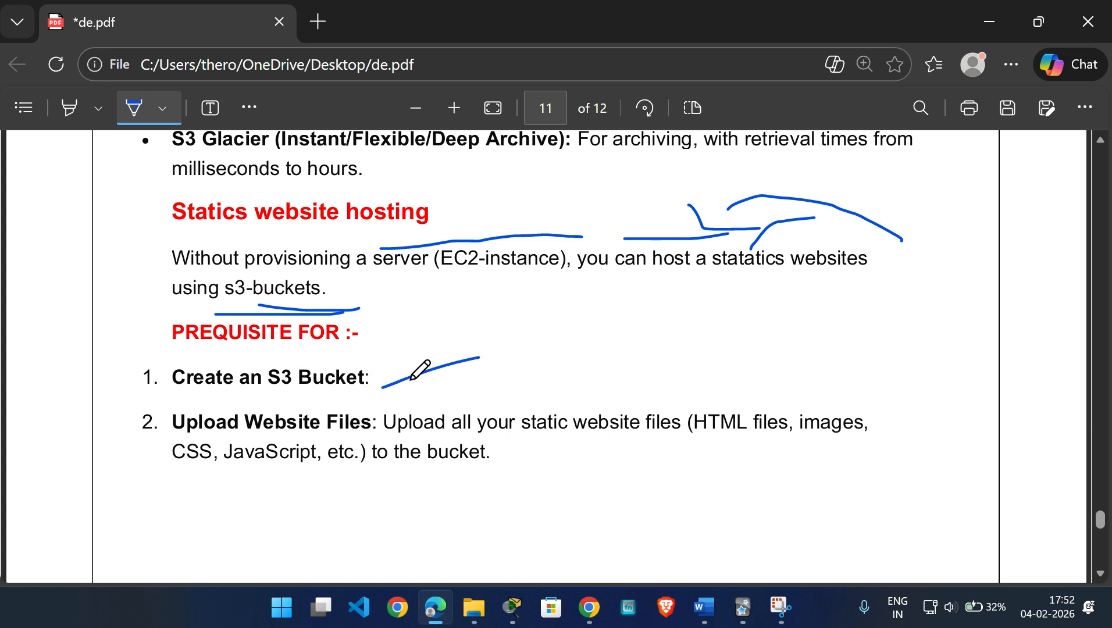
scroll(368, 420, down, 2)
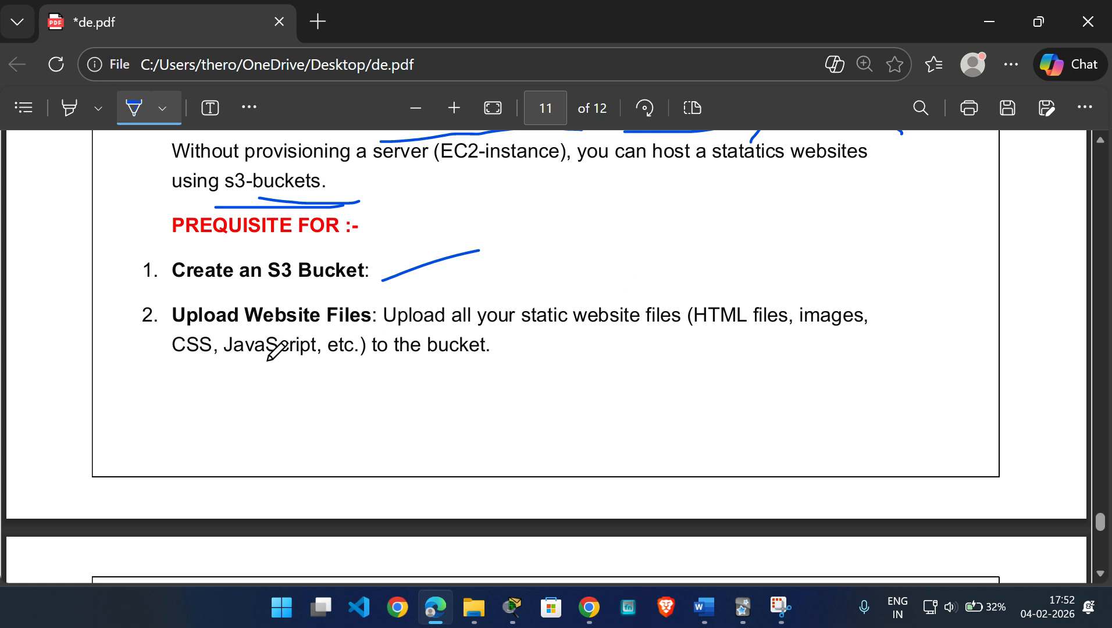
drag(706, 302, 810, 279)
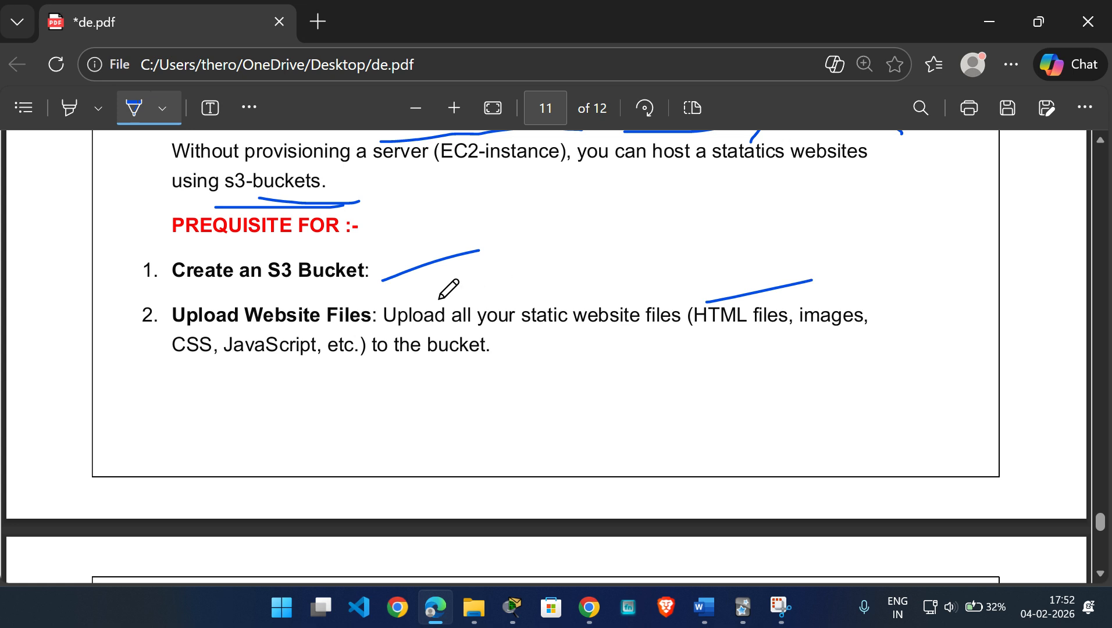
mouse_move(444, 294)
mouse_down()
mouse_move(568, 264)
mouse_move(853, 261)
mouse_move(733, 397)
mouse_move(633, 383)
mouse_up()
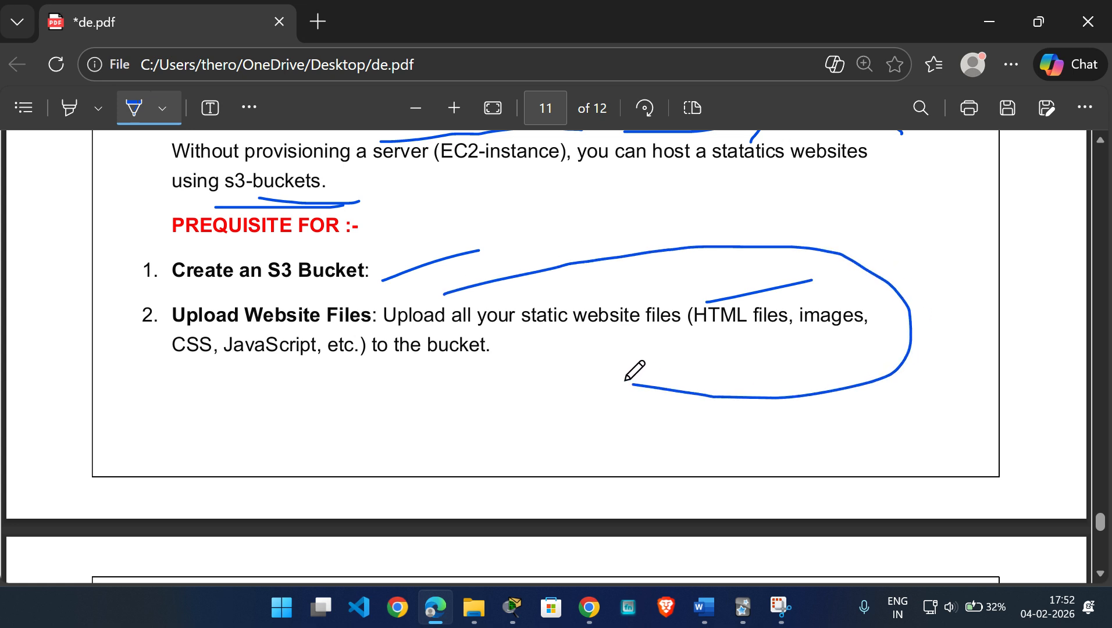
Step: Mark the Enable Static Website Hosting heading and the word Properties on page 12 with blue pen strokes
scroll(635, 373, down, 5)
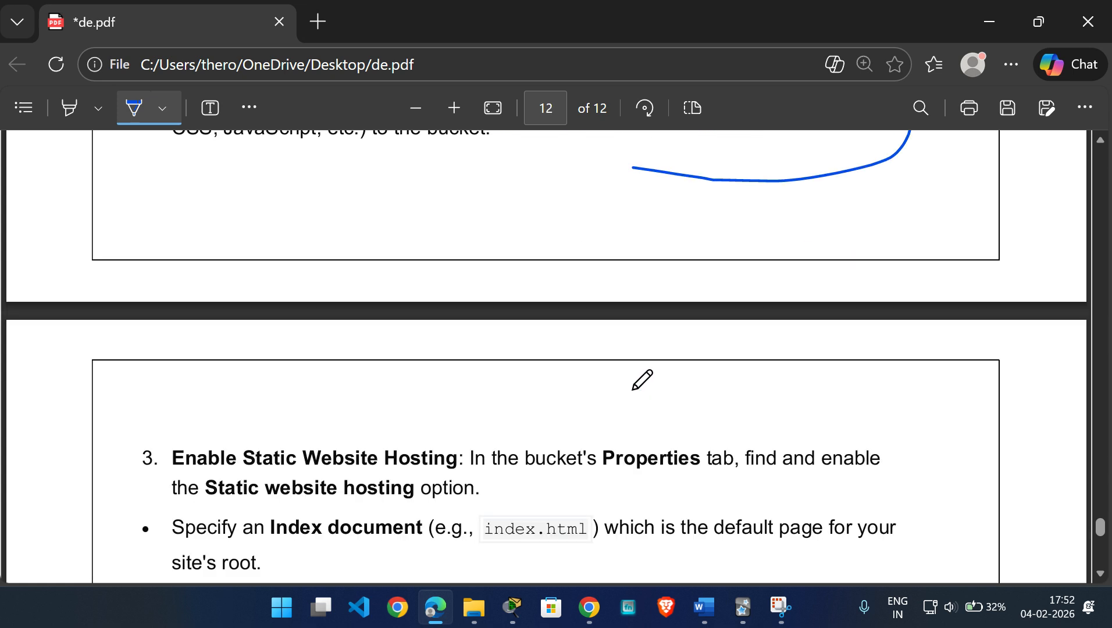
drag(193, 333, 397, 306)
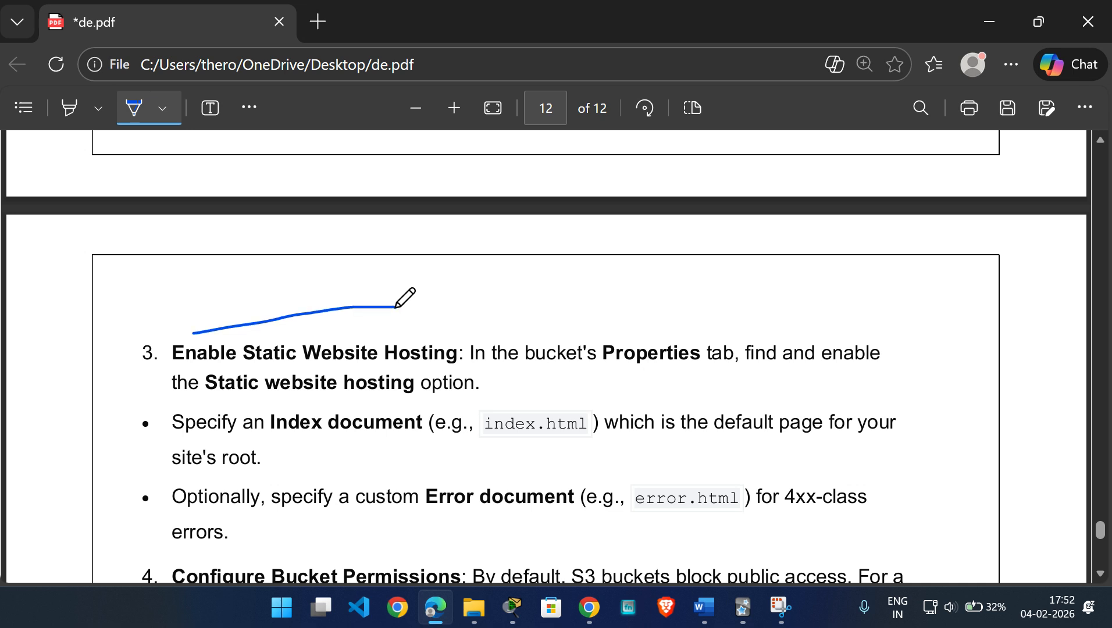
drag(260, 336, 303, 332)
drag(309, 329, 457, 321)
drag(614, 340, 715, 319)
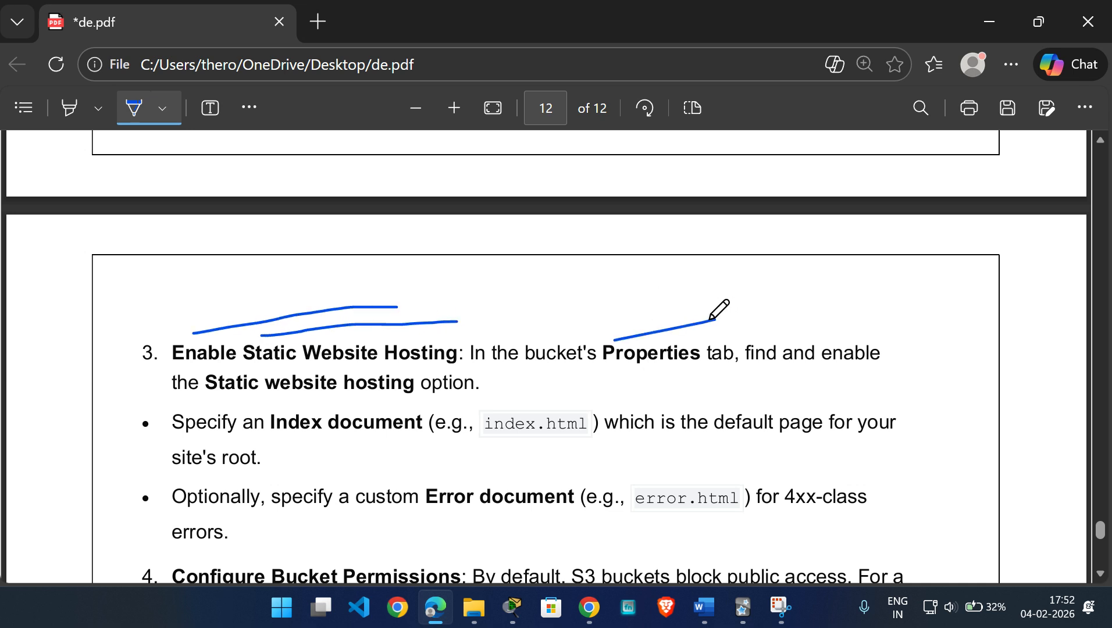
Step: Skim the remaining hosting prerequisites and Versioning notes, and switch to the Amazon S3 homepage in Chrome
scroll(453, 405, down, 1)
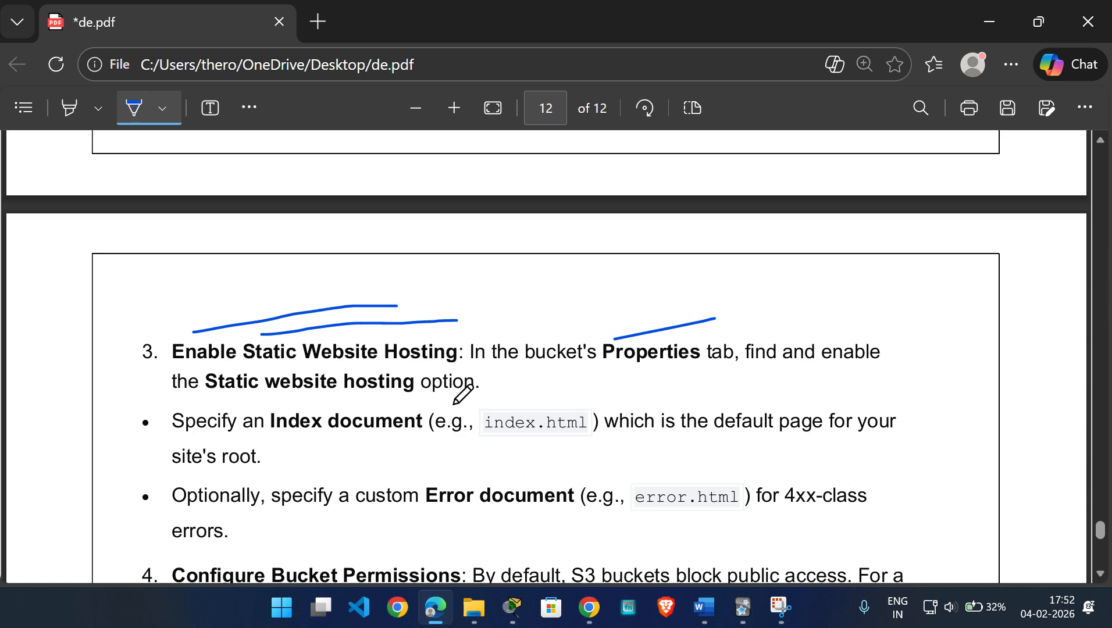
scroll(454, 405, down, 4)
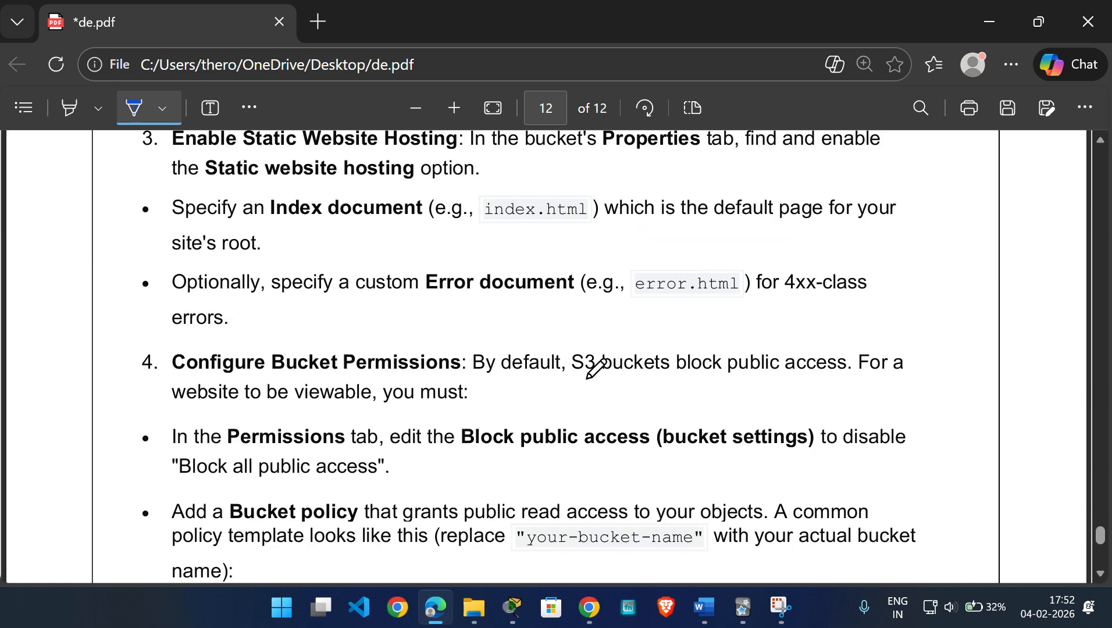
scroll(661, 432, down, 6)
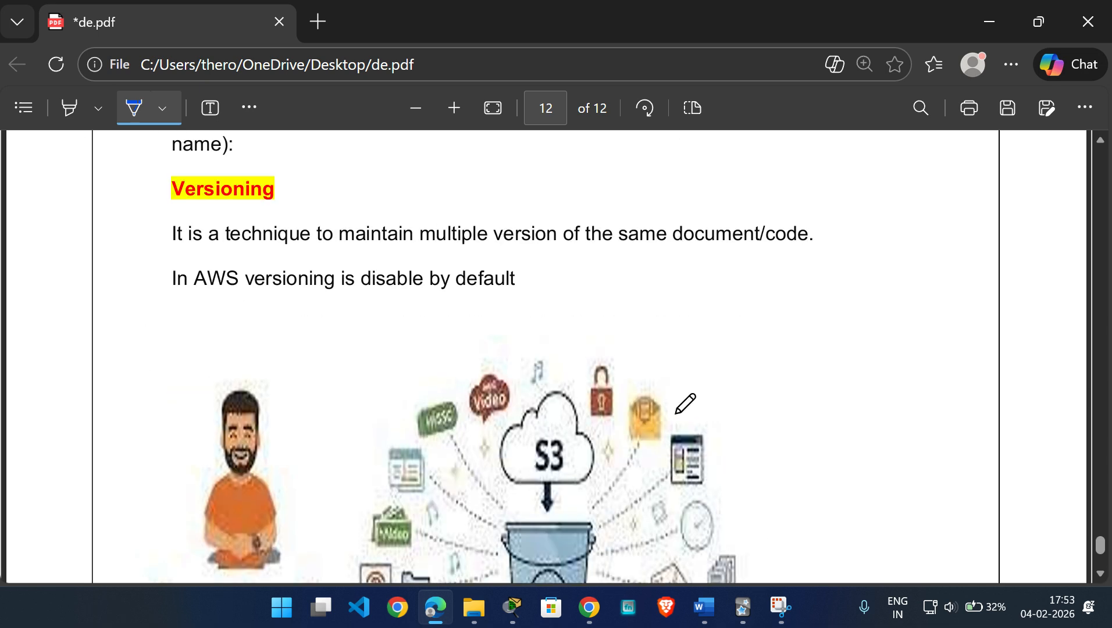
scroll(680, 405, up, 5)
mouse_move(589, 607)
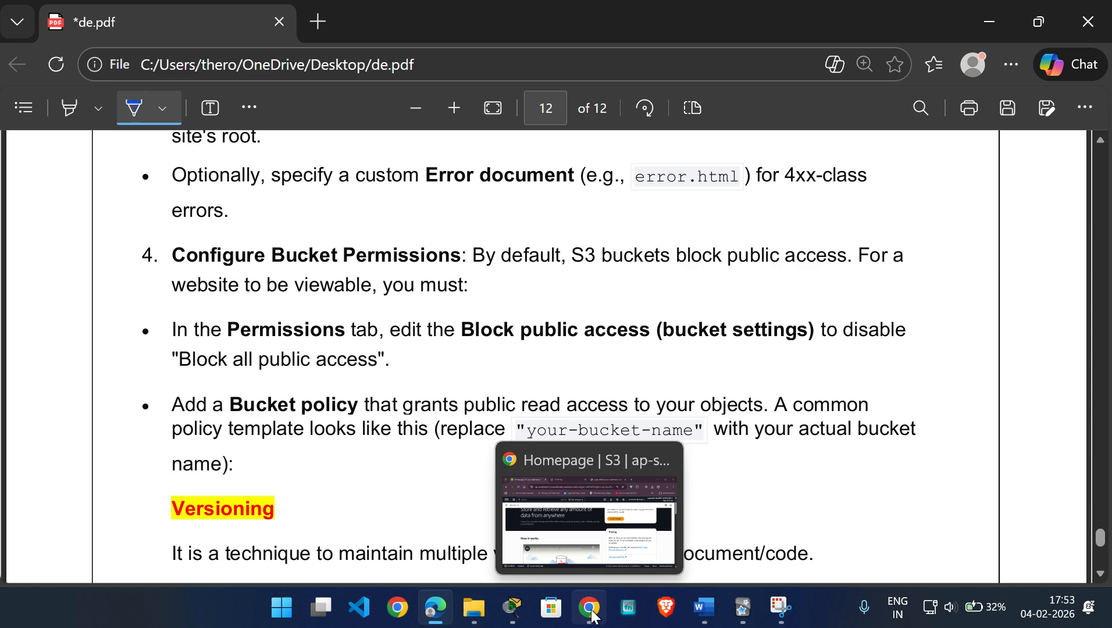
click(580, 559)
scroll(567, 393, up, 2)
scroll(567, 393, down, 5)
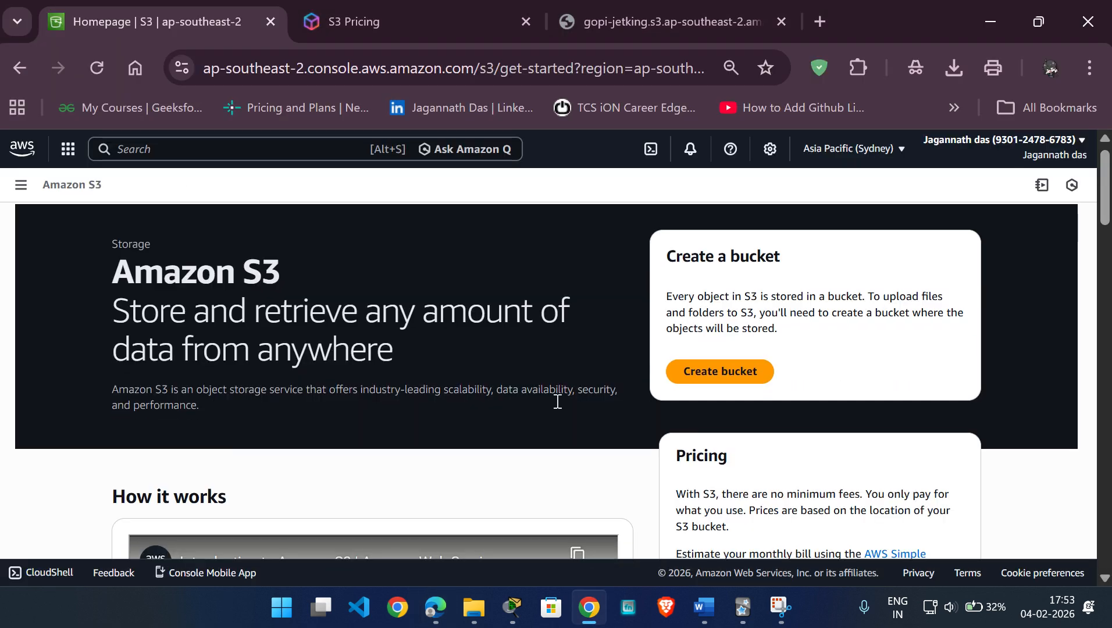
scroll(558, 401, down, 3)
scroll(557, 403, up, 7)
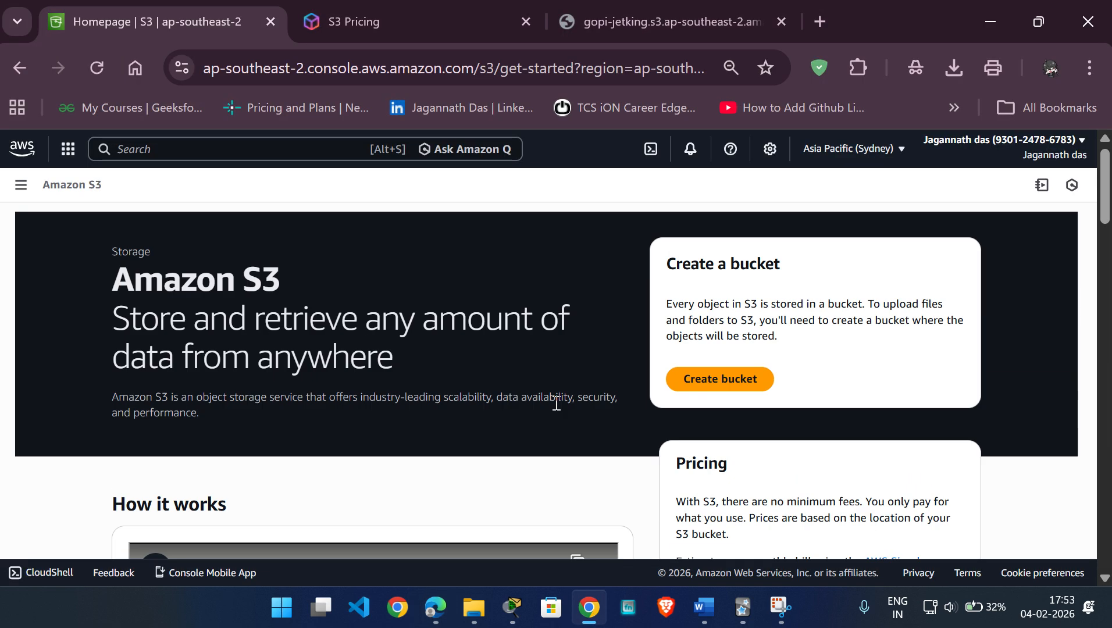
Step: Create a new S3 bucket named statics-gopi, leaving the ownership, public access, versioning and encryption settings at their defaults
click(724, 385)
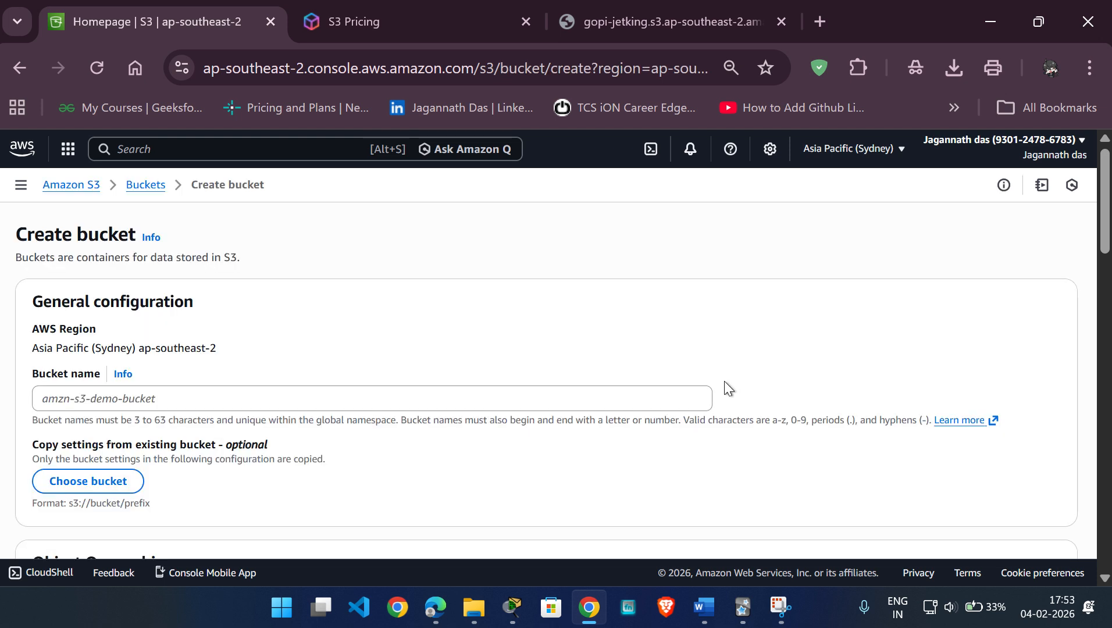
click(179, 399)
text(s)
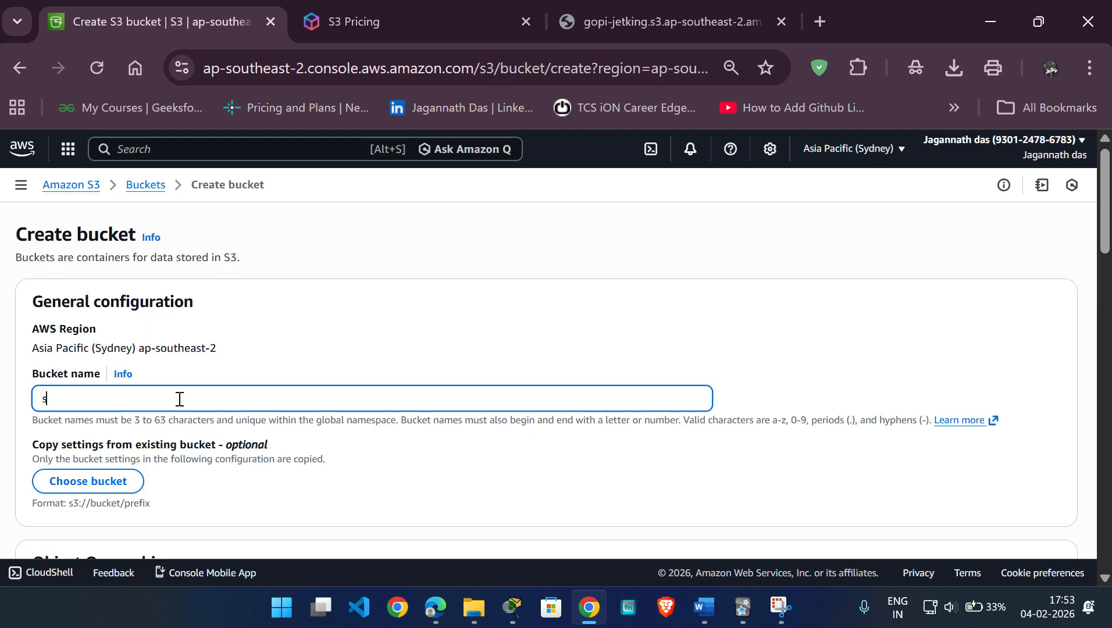
text(tatics-gopi)
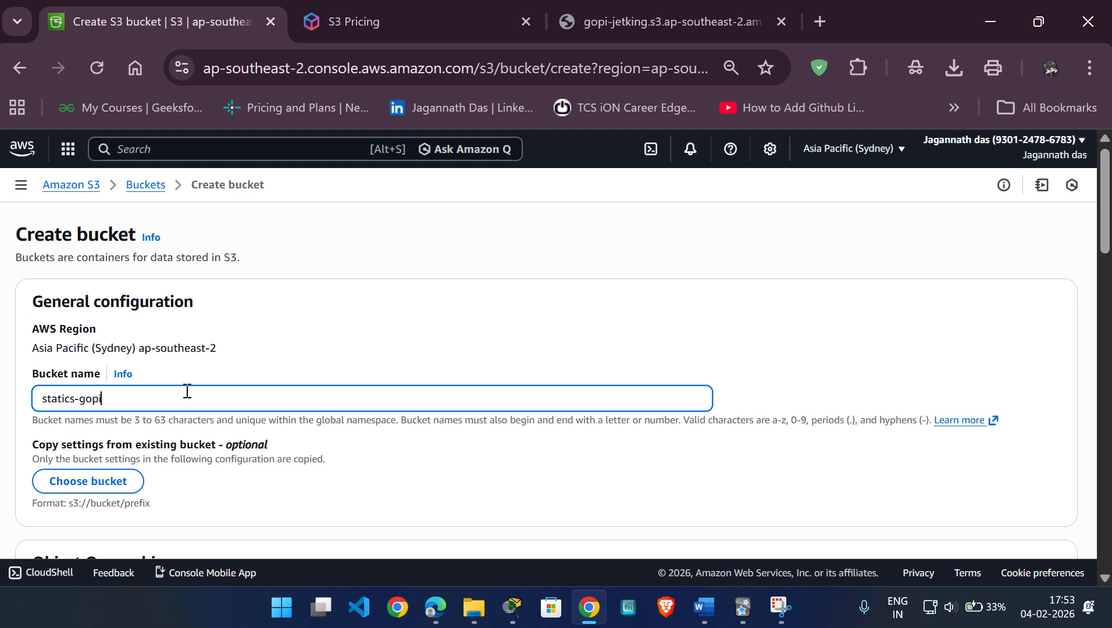
scroll(186, 396, down, 3)
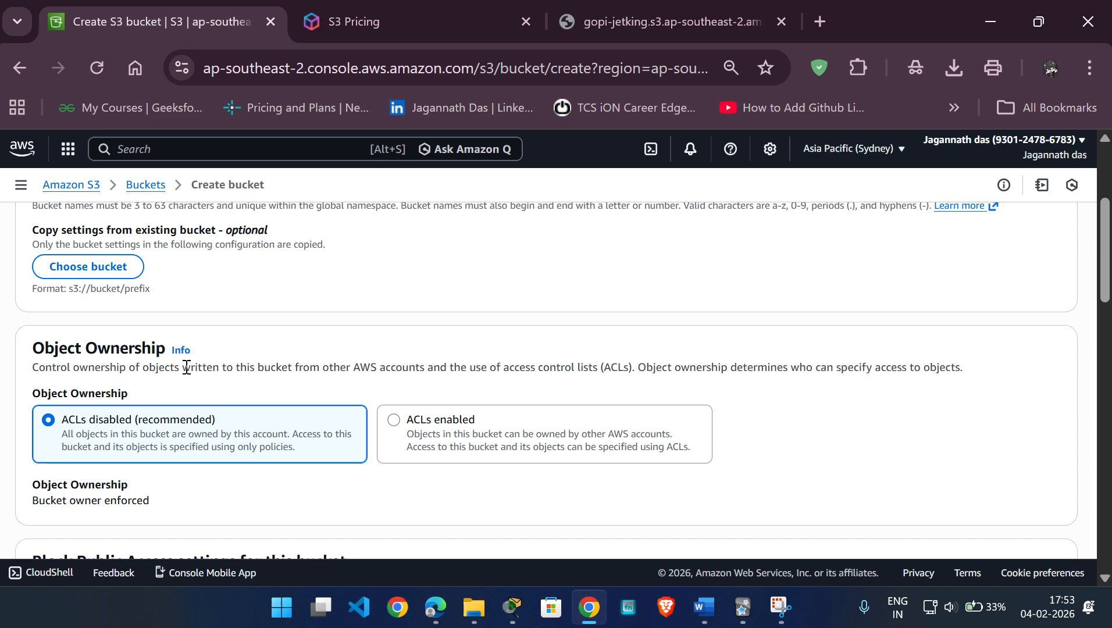
scroll(219, 366, down, 4)
scroll(162, 424, down, 2)
scroll(162, 425, down, 3)
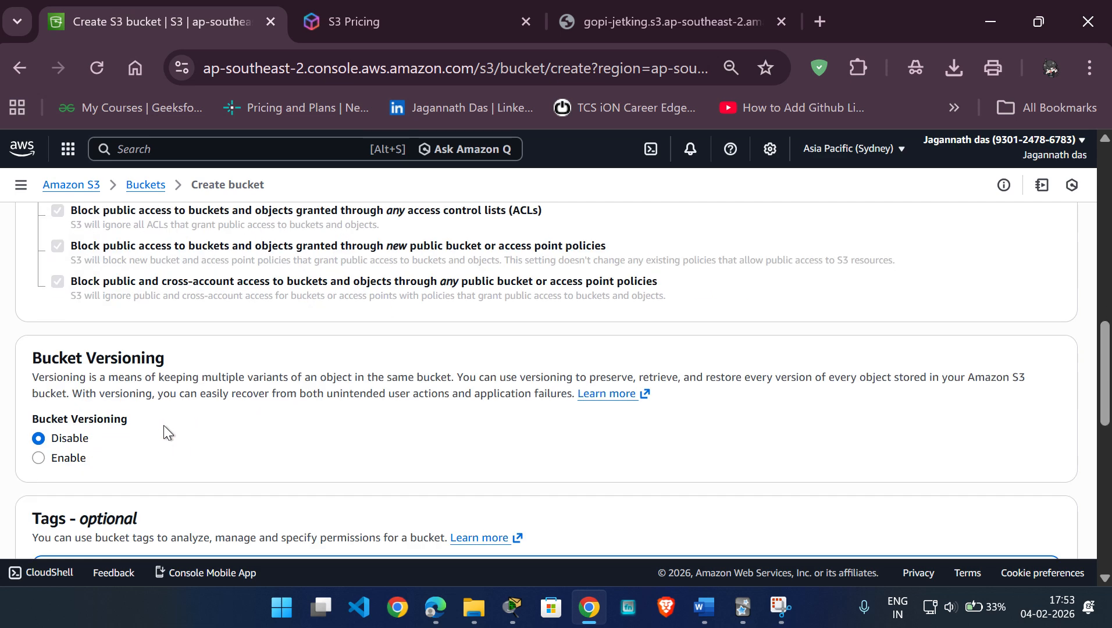
scroll(162, 424, down, 4)
scroll(157, 415, down, 5)
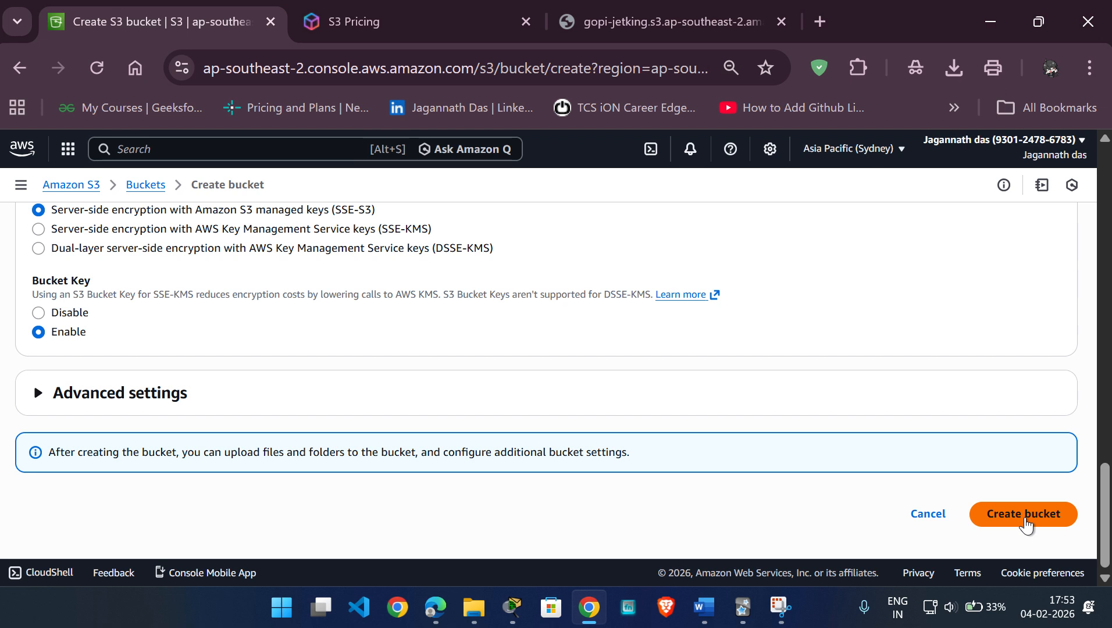
click(1025, 515)
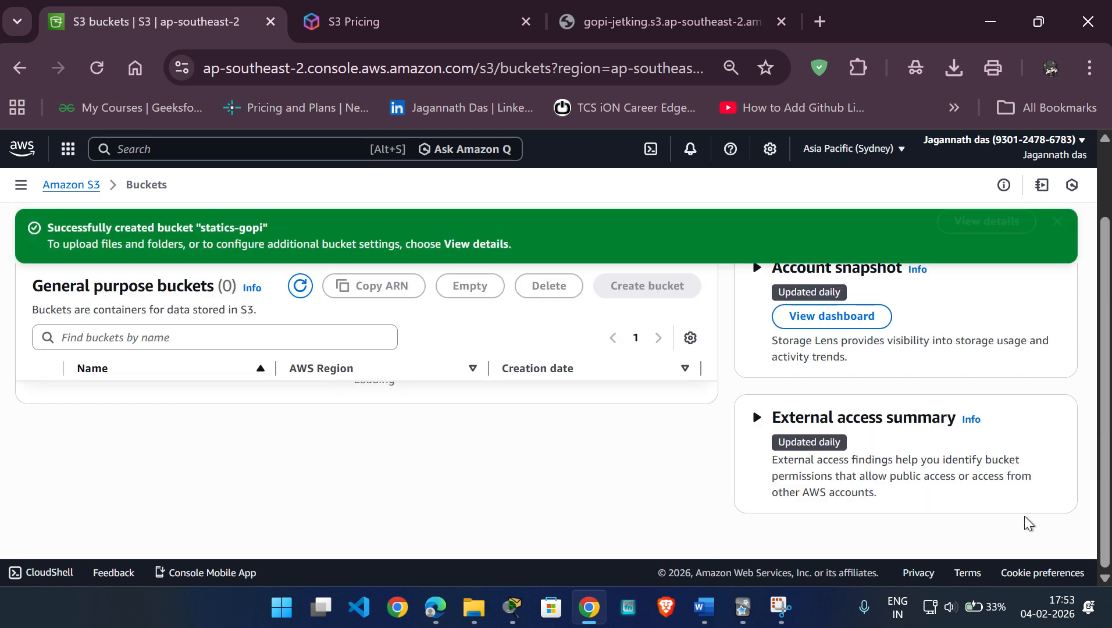
scroll(576, 404, up, 1)
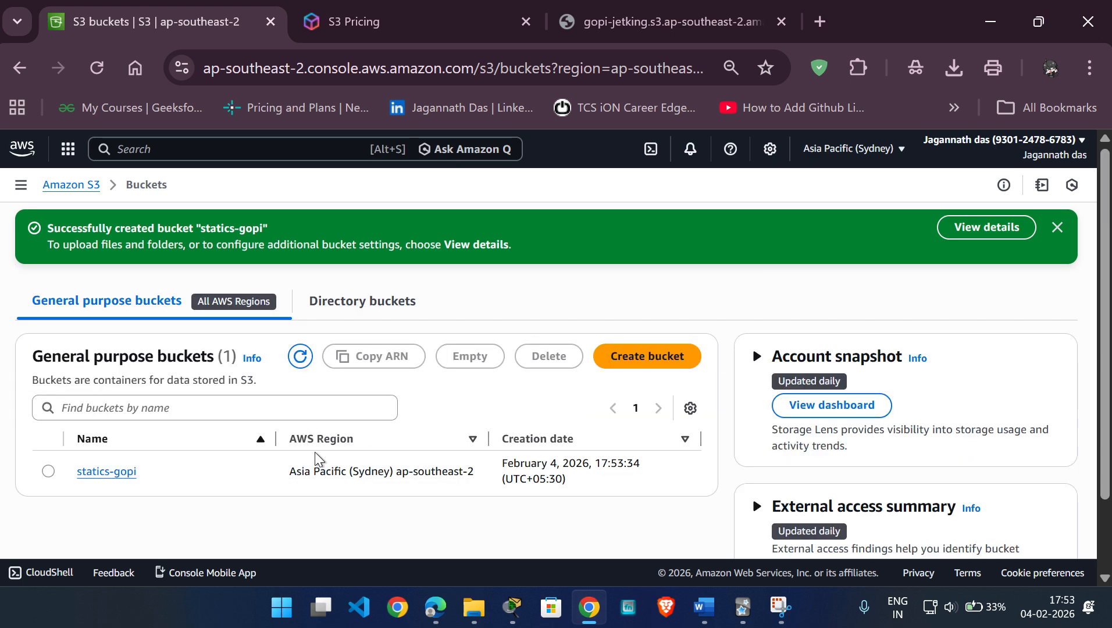
Step: Open the permissions settings of the statics-gopi bucket
click(49, 474)
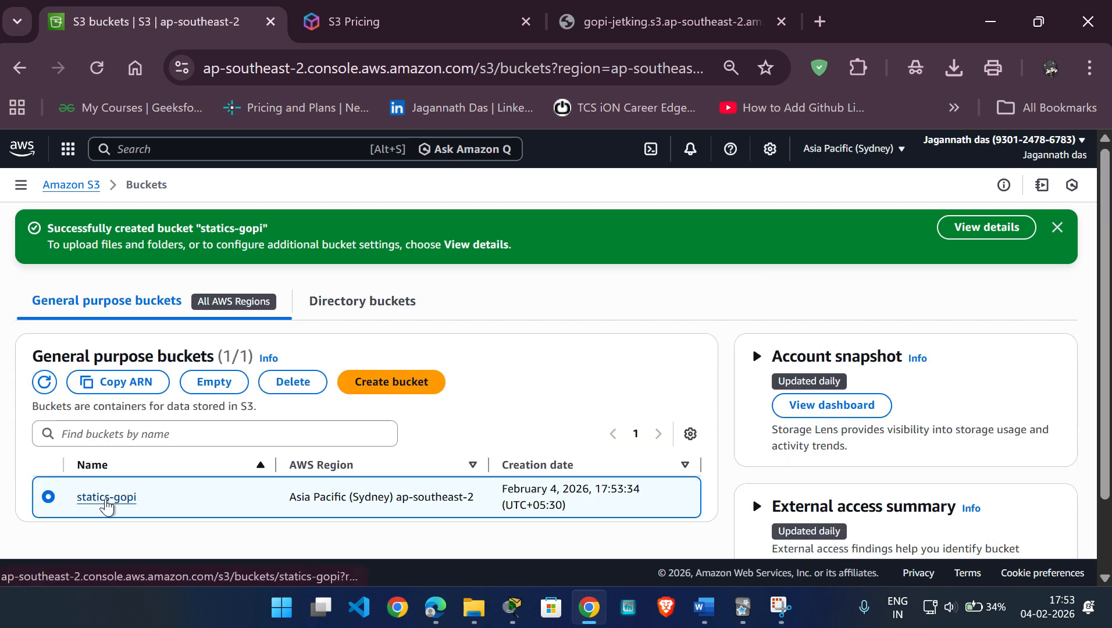
click(105, 499)
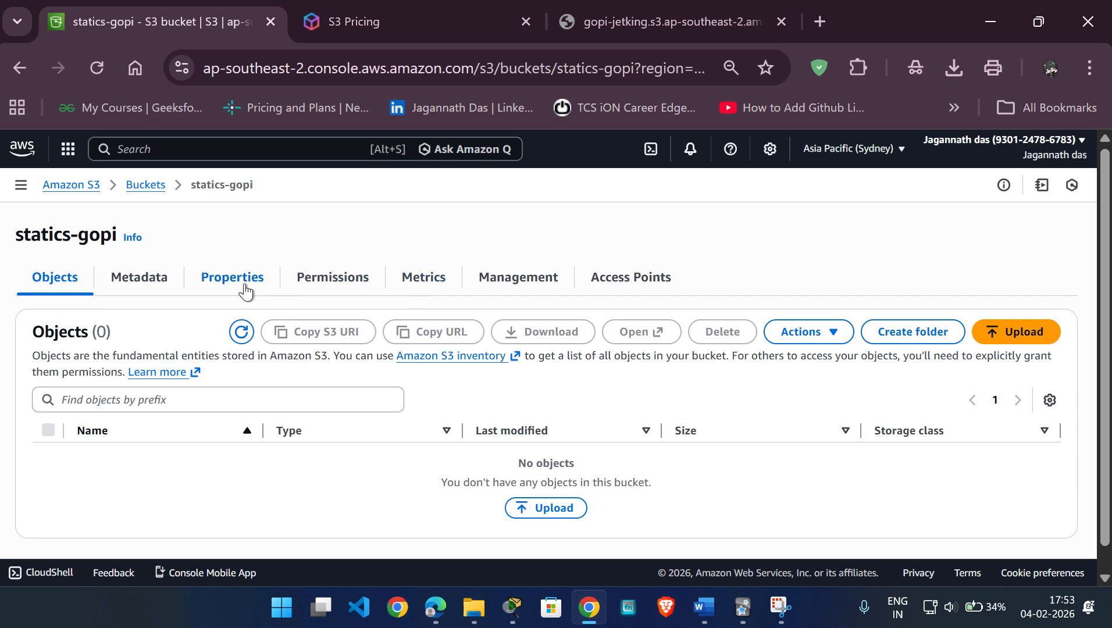
click(329, 282)
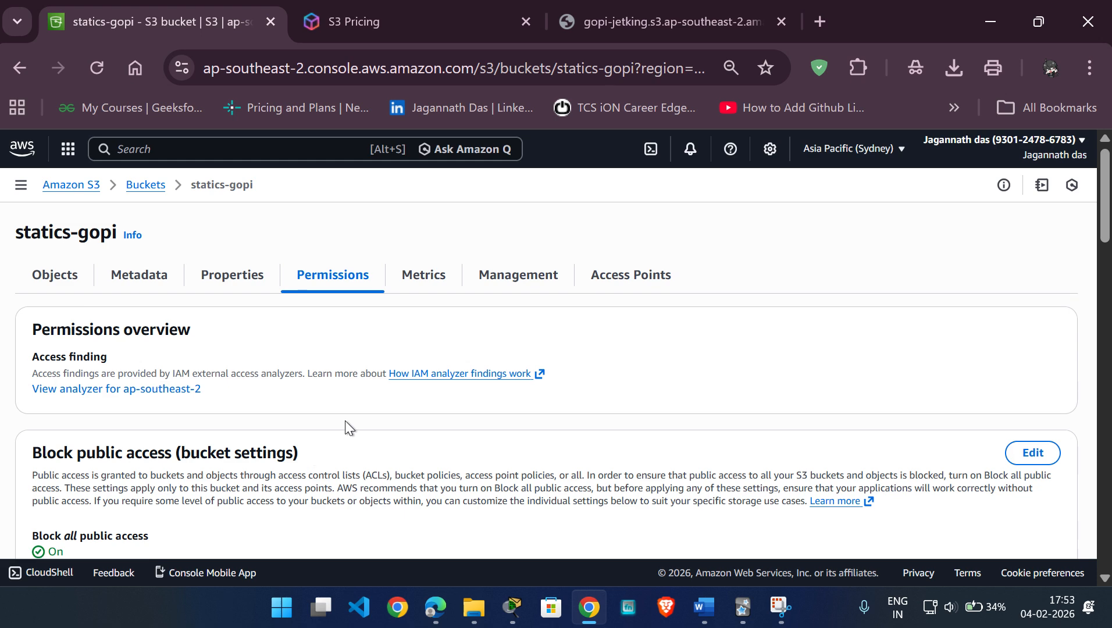
Step: Turn off Block all public access for the statics-gopi bucket and save the change by entering "confirm"
scroll(345, 420, down, 2)
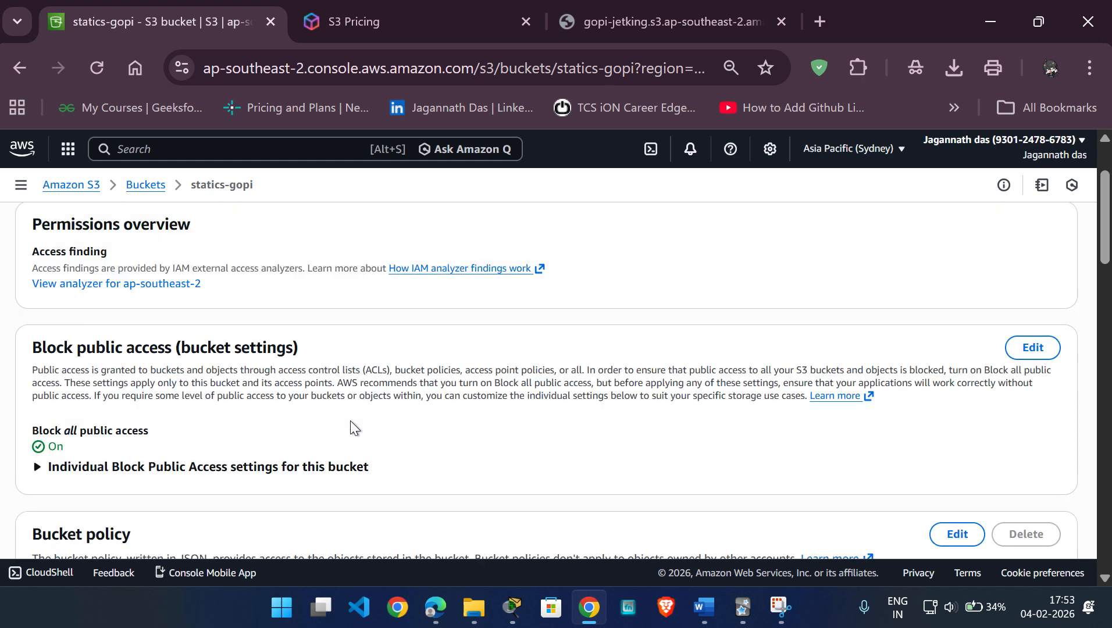
click(1033, 347)
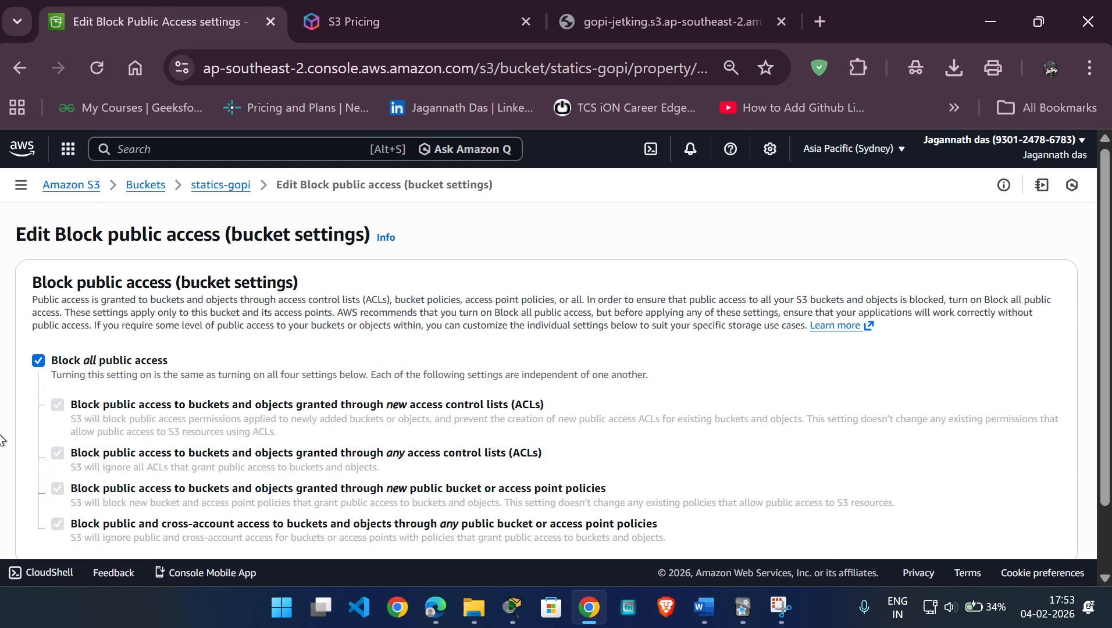
click(38, 359)
scroll(401, 388, down, 2)
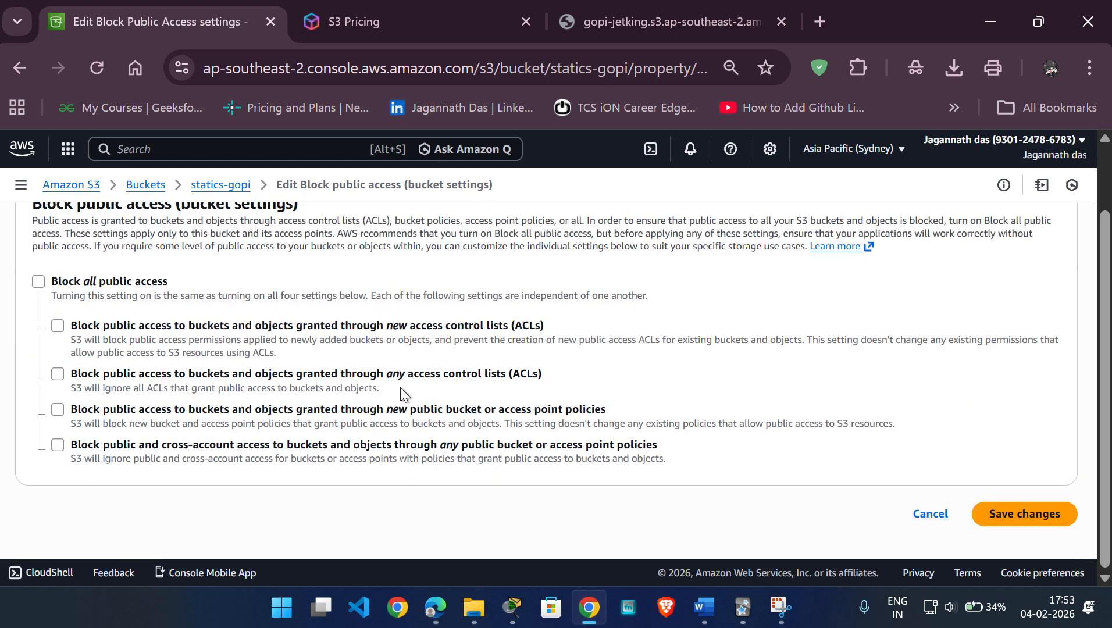
click(993, 514)
click(482, 410)
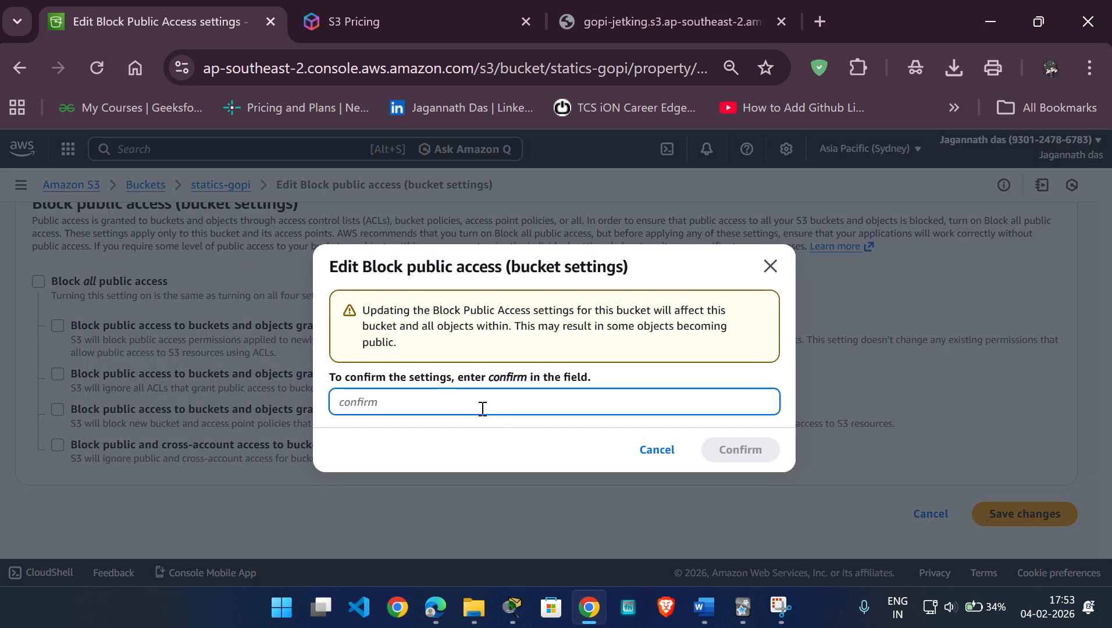
text(confirm)
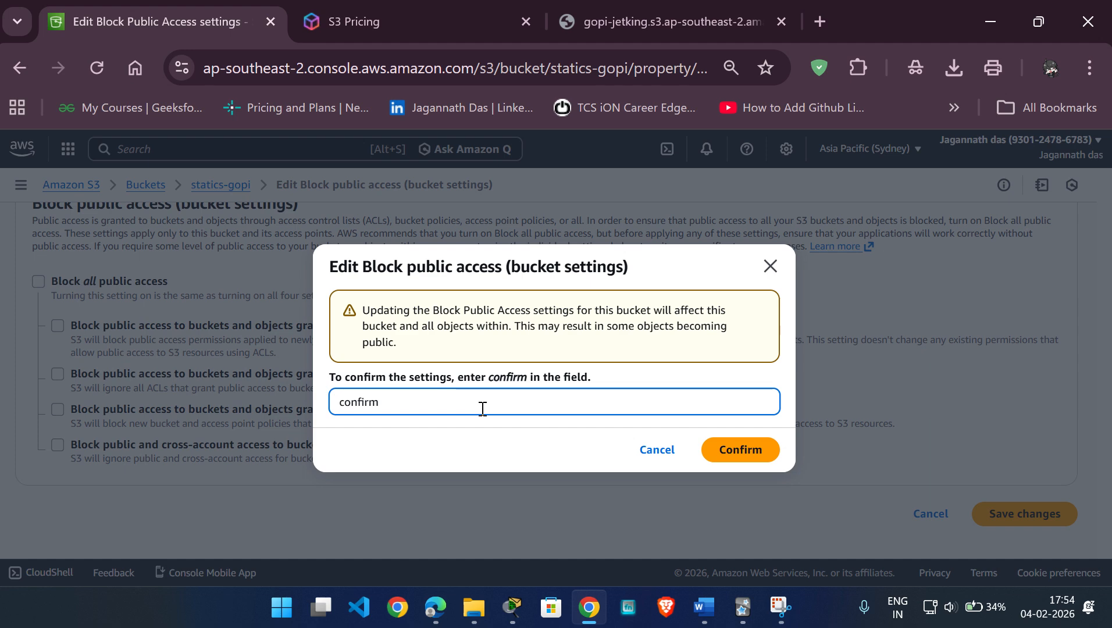
click(740, 449)
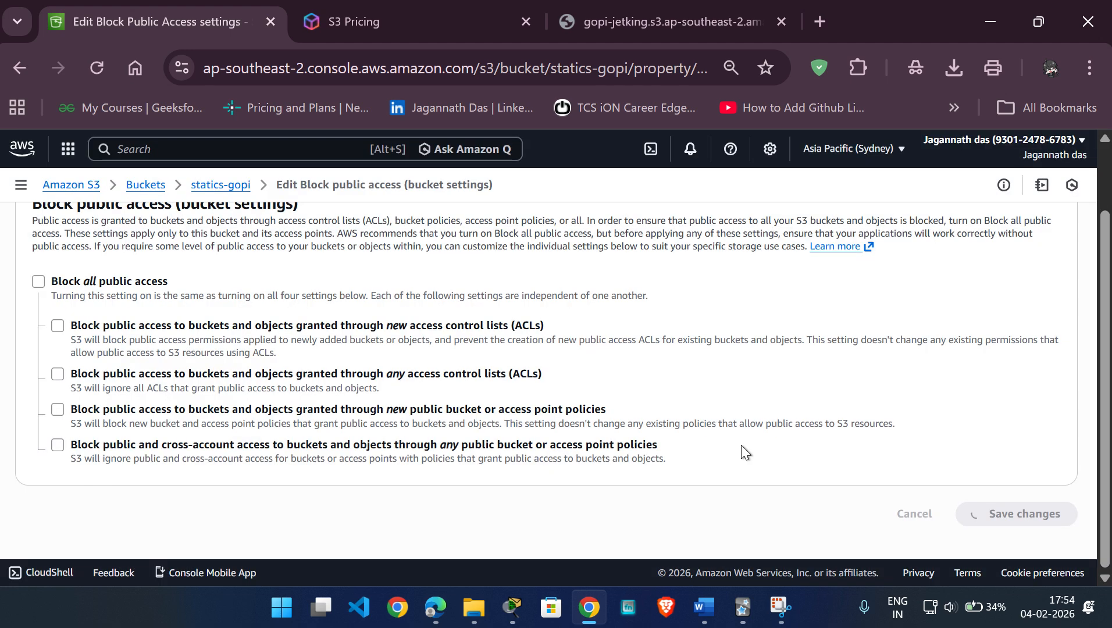
Step: Set the bucket's Object Ownership to ACLs enabled with Bucket owner preferred, acknowledge that ACLs will be restored, and save
scroll(315, 438, down, 2)
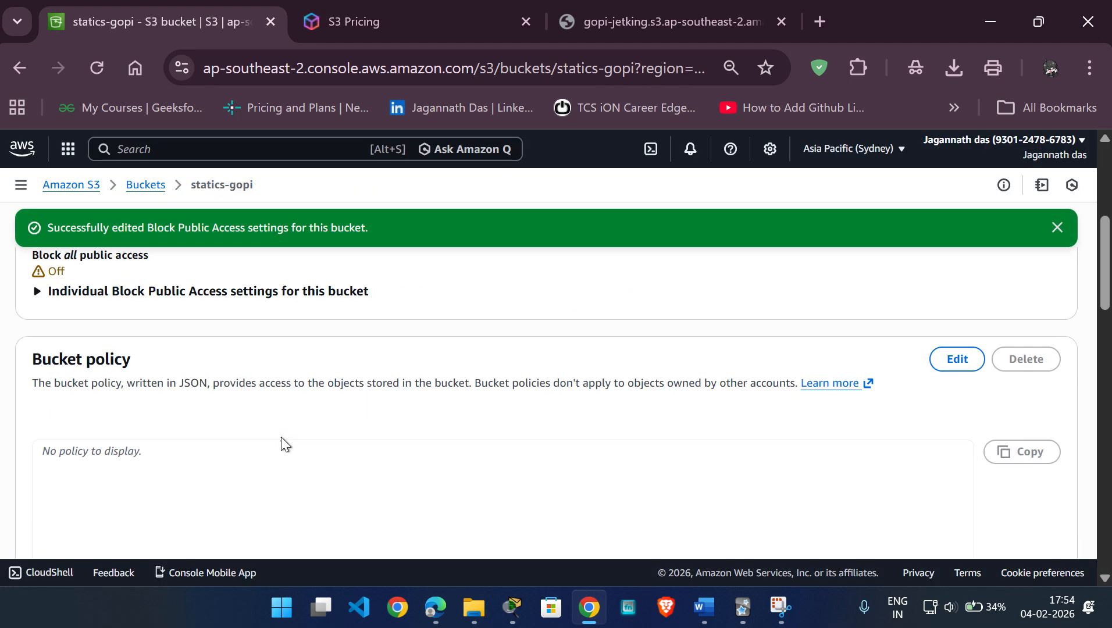
scroll(210, 430, down, 2)
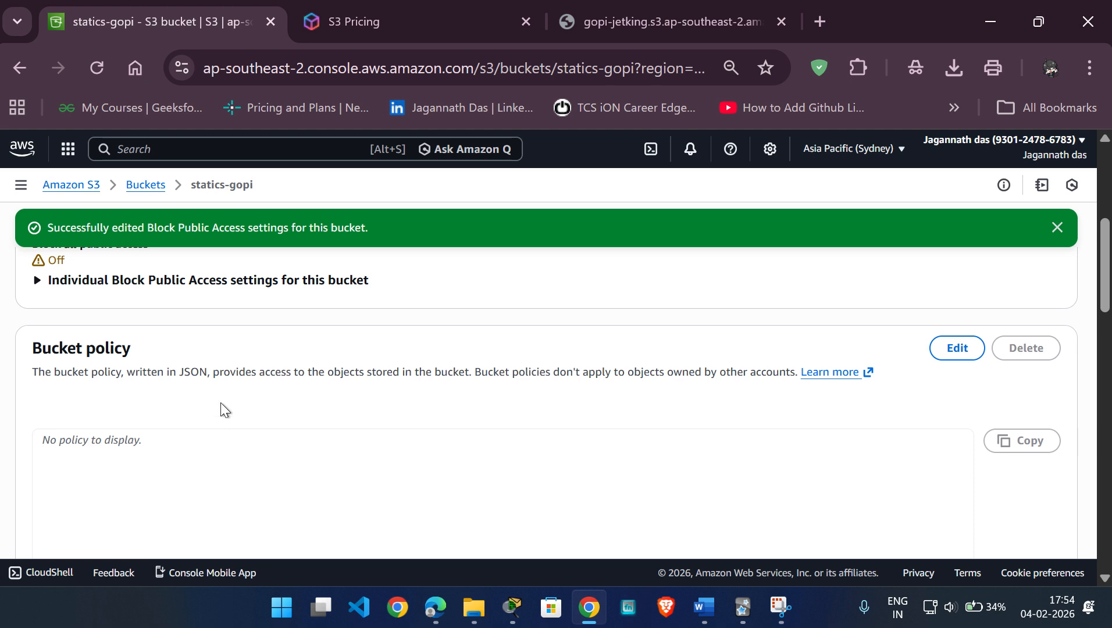
scroll(220, 403, down, 4)
scroll(220, 402, down, 2)
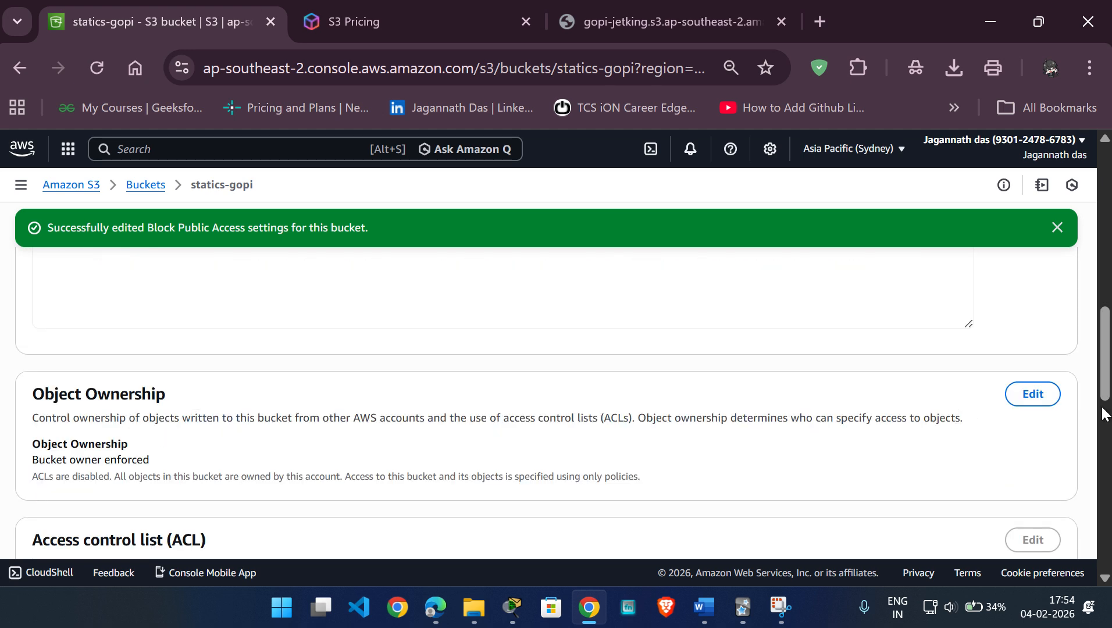
click(1046, 396)
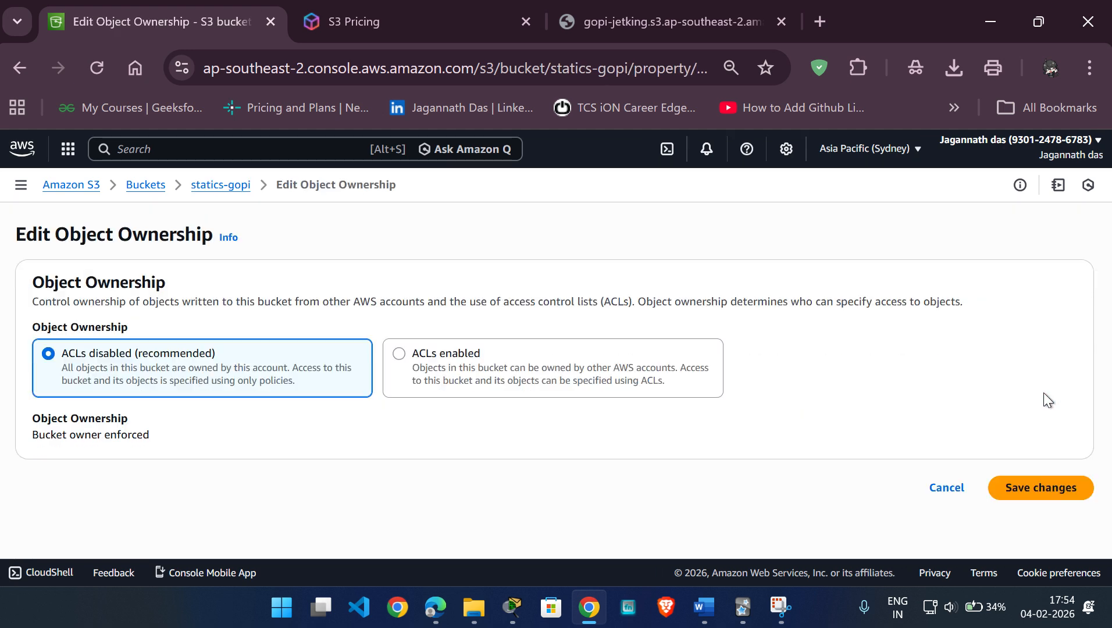
click(399, 354)
scroll(327, 410, down, 3)
click(71, 341)
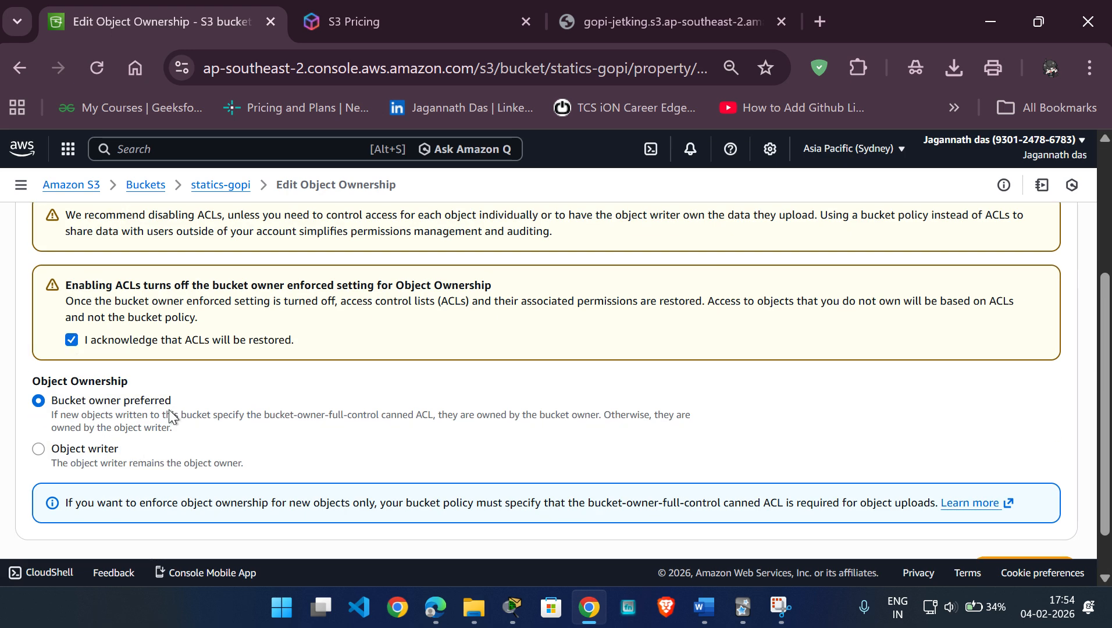
scroll(172, 413, down, 1)
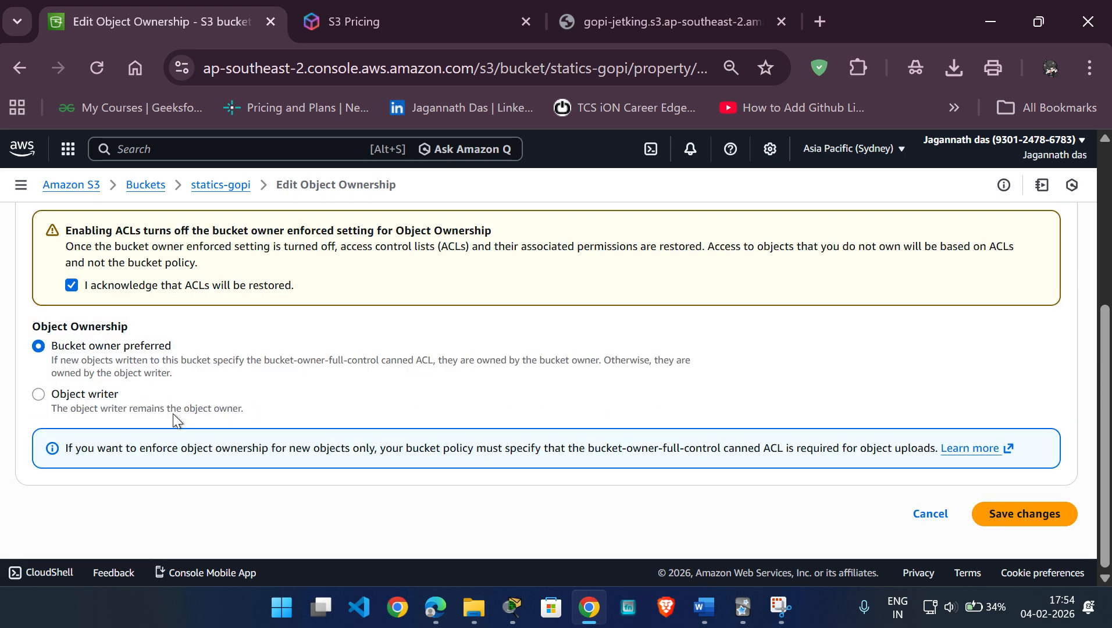
click(1056, 522)
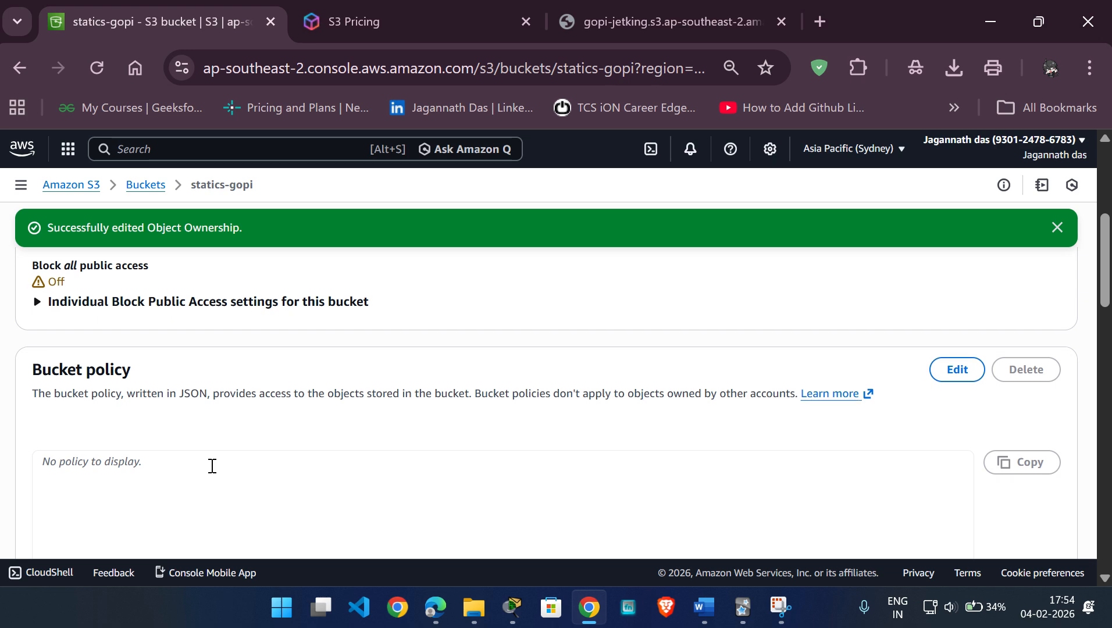
Step: Look through the access control list and the remaining permission settings of the statics-gopi bucket
scroll(211, 467, down, 10)
scroll(212, 466, down, 9)
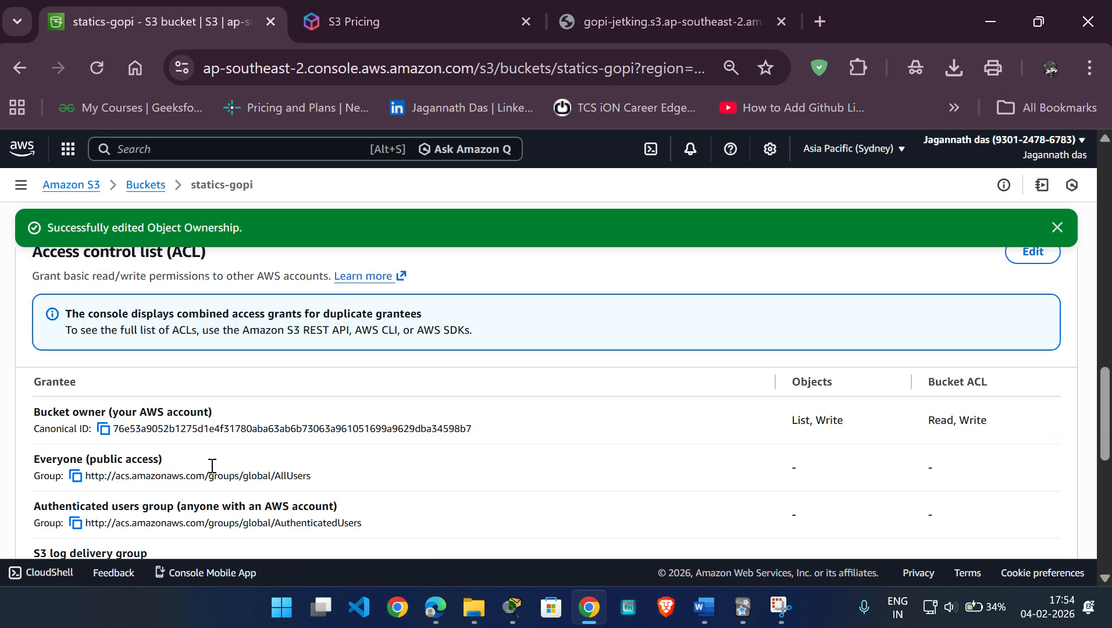
scroll(210, 466, down, 2)
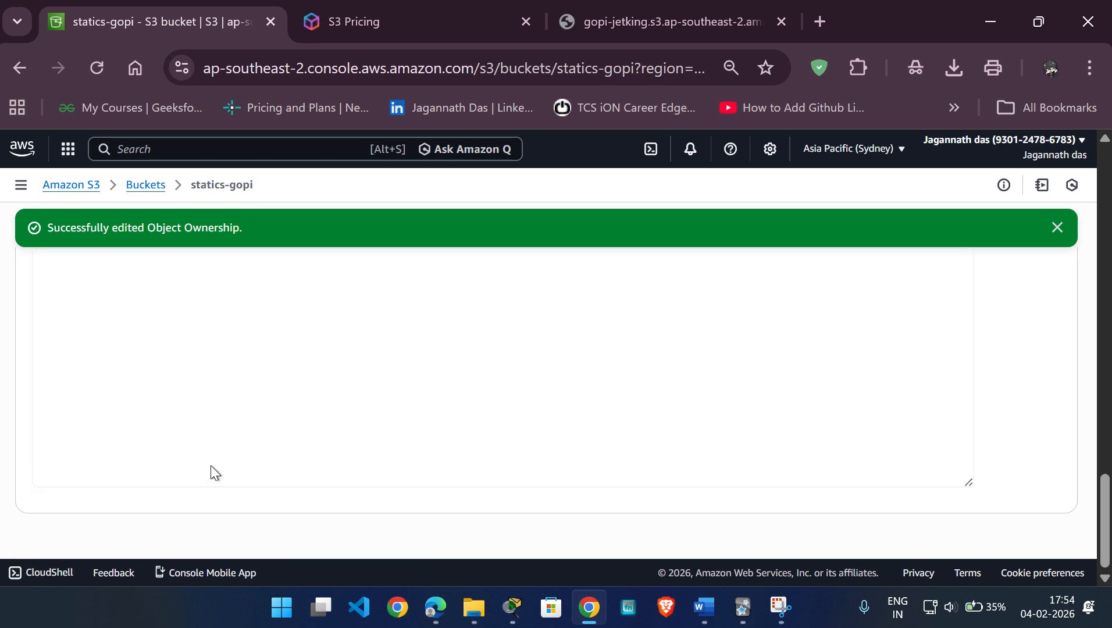
Step: Dismiss the Object Ownership notification and look through the versioning, ABAC and tag properties of the statics-gopi bucket
scroll(210, 466, up, 5)
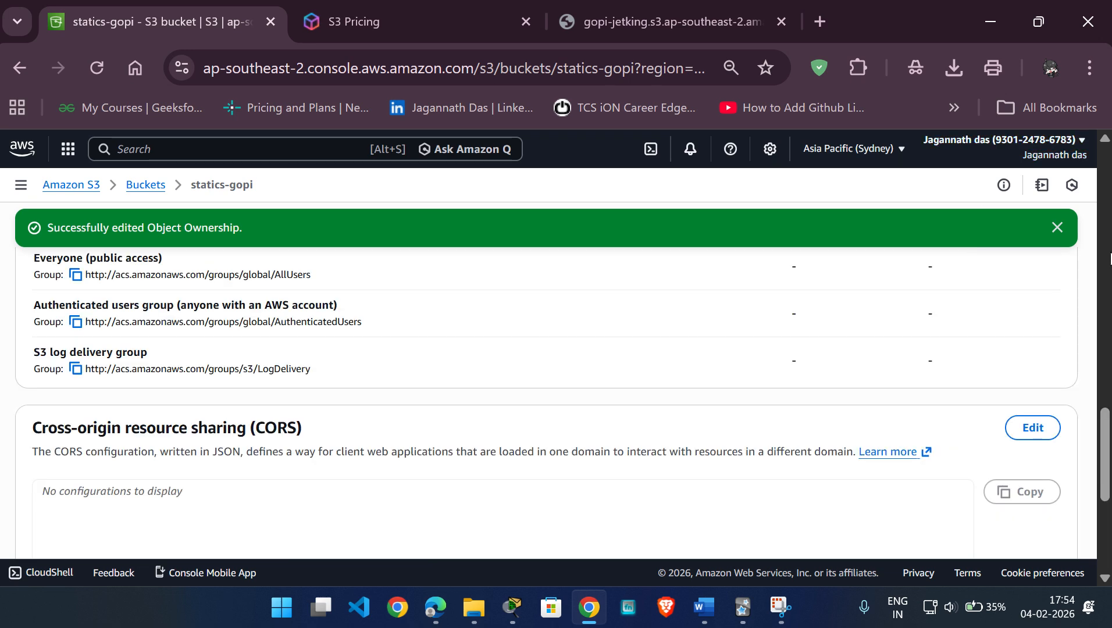
click(1056, 228)
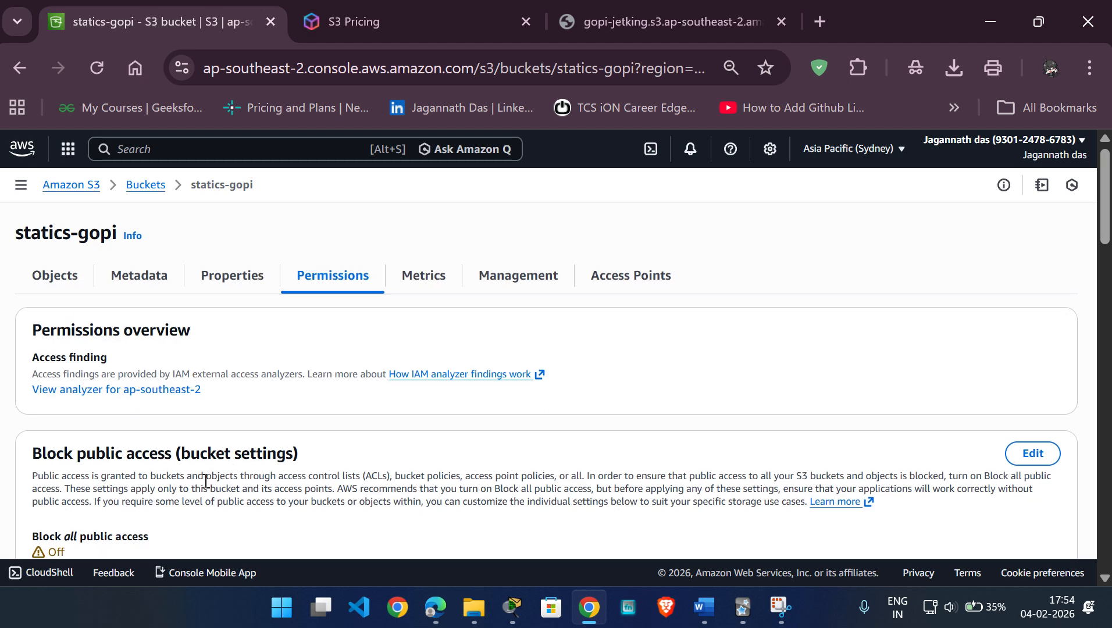
scroll(204, 487, down, 5)
scroll(204, 480, up, 6)
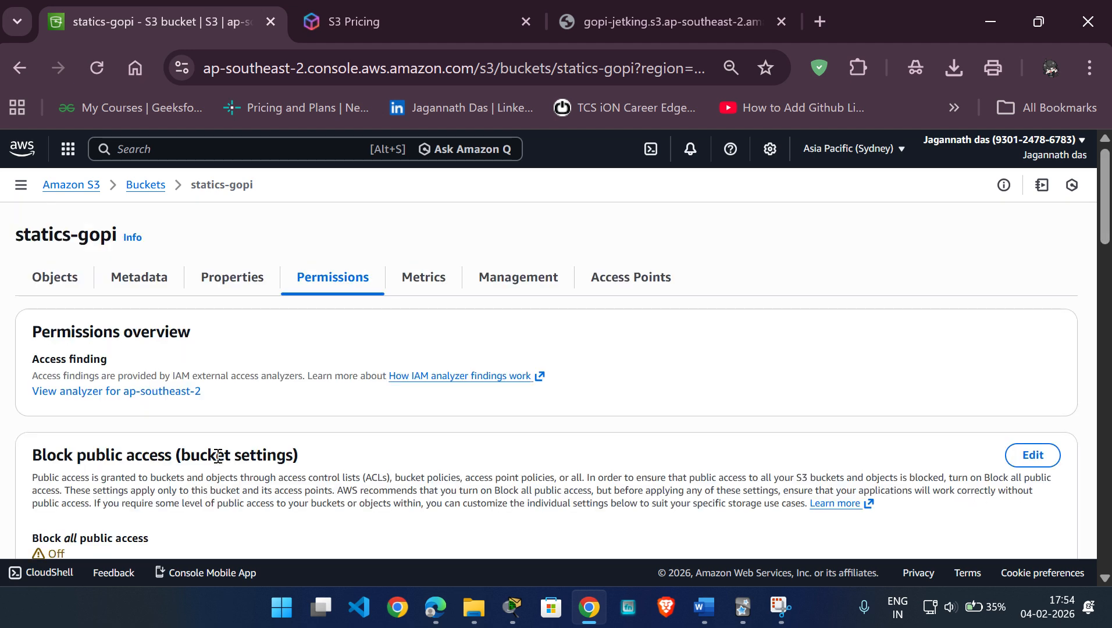
click(217, 289)
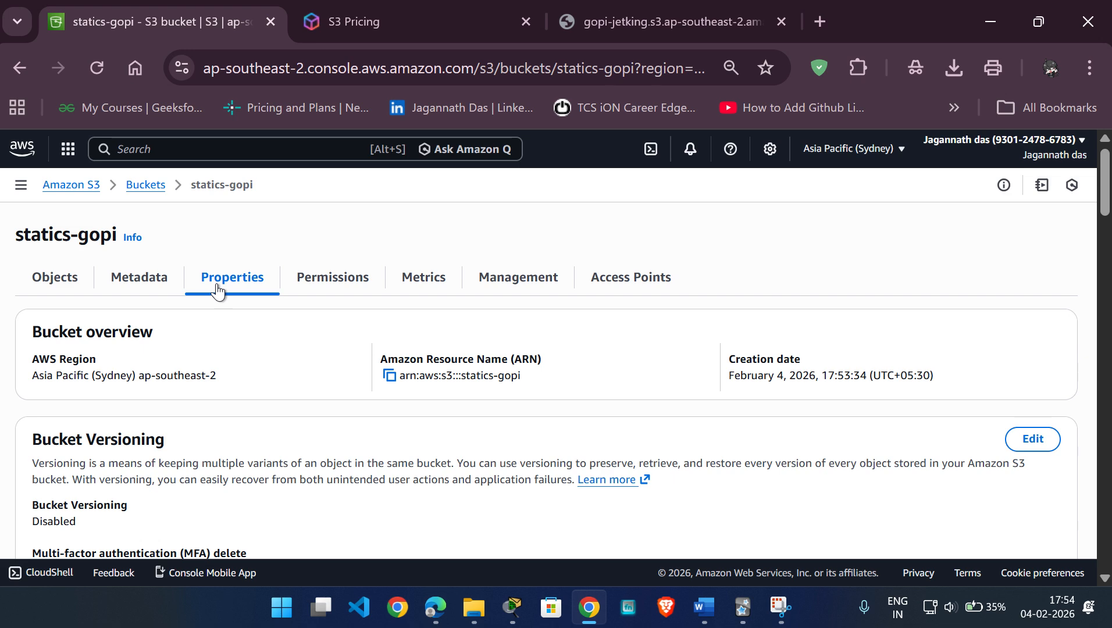
scroll(144, 442, down, 3)
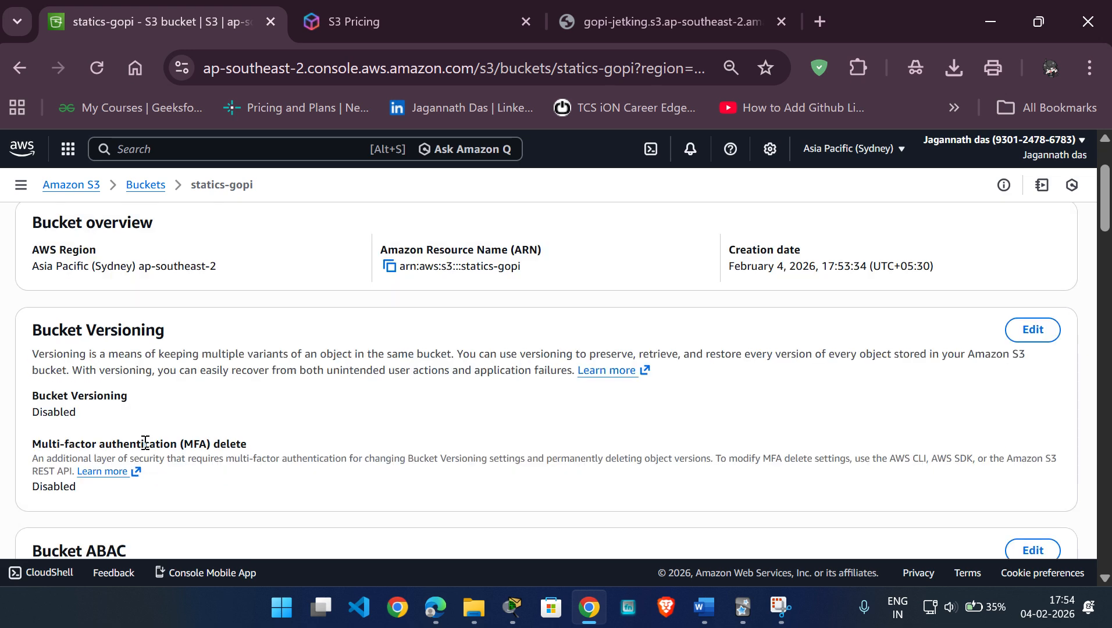
scroll(144, 446, down, 8)
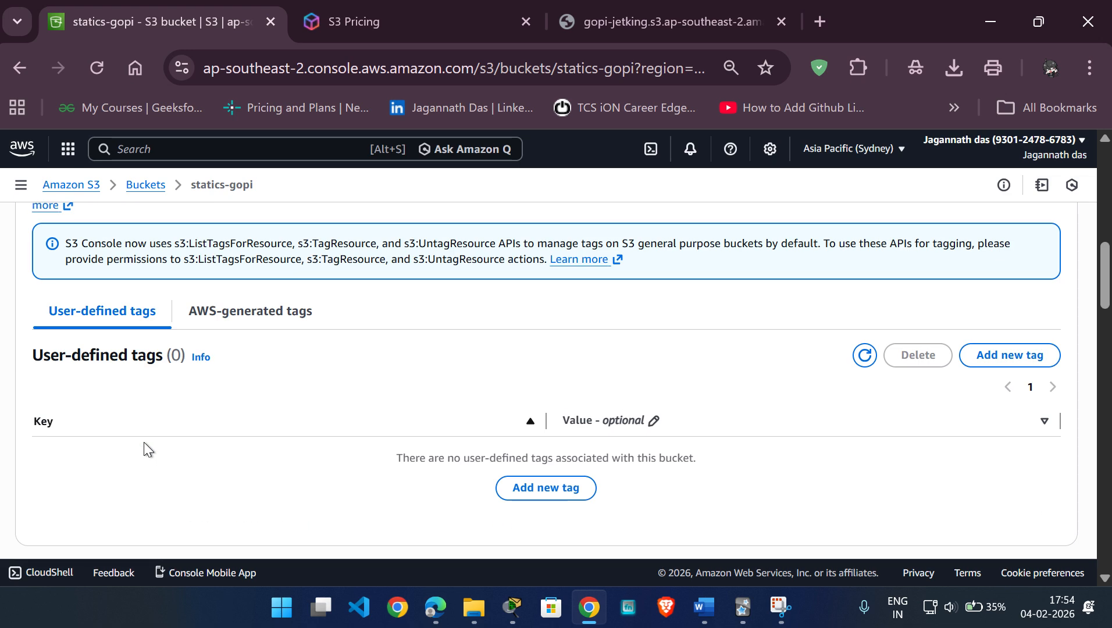
scroll(143, 442, up, 12)
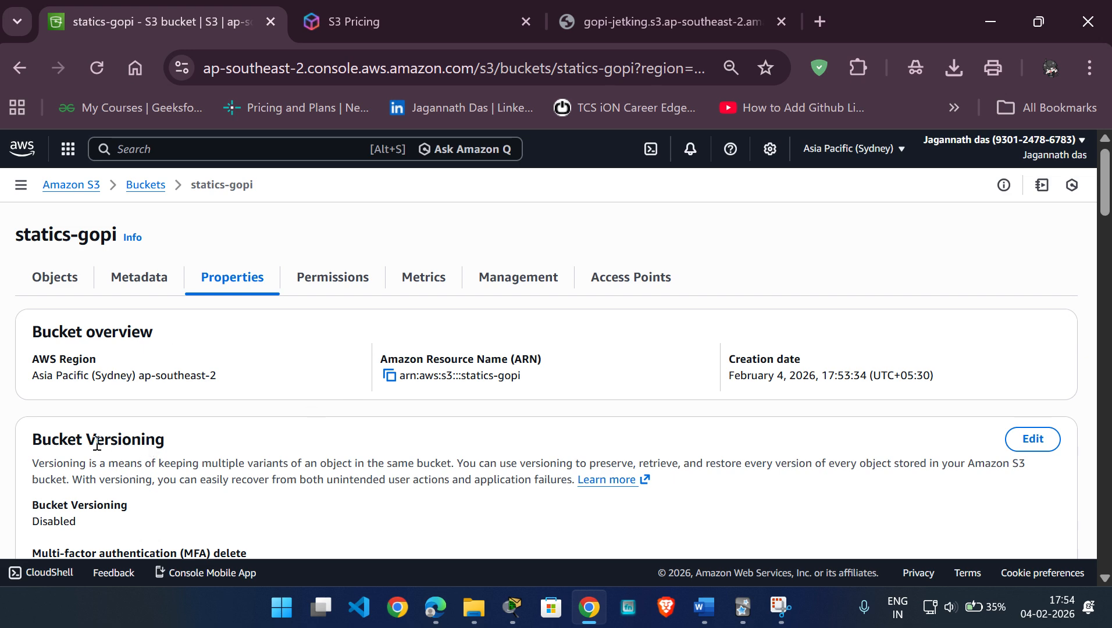
scroll(70, 488, down, 2)
scroll(249, 360, up, 2)
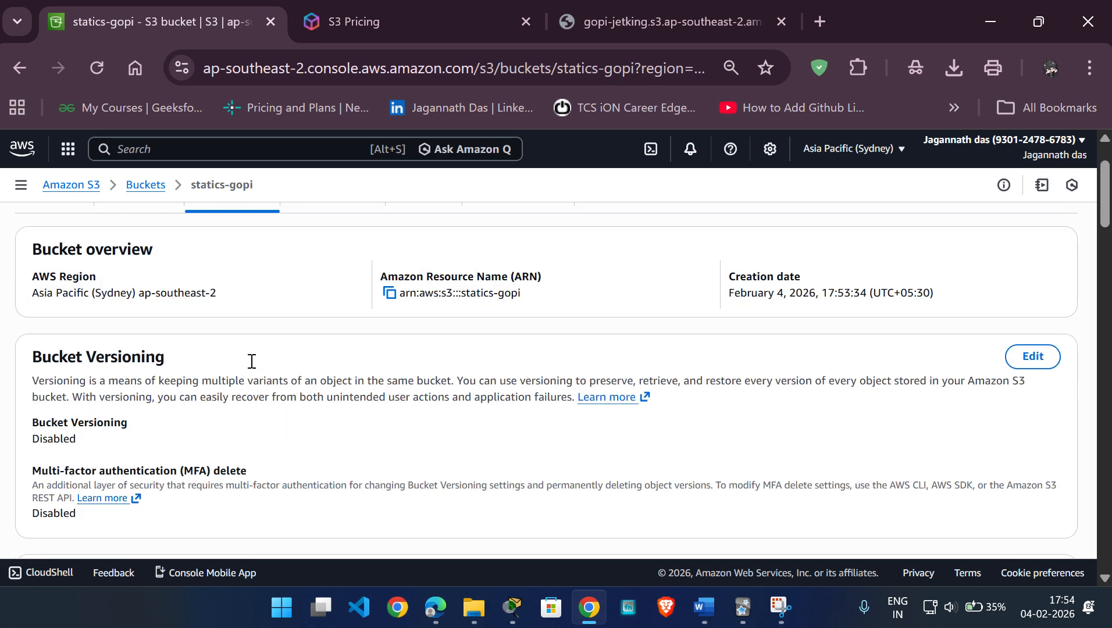
Step: Review the bucket's permissions again, from Block public access through Object Ownership, the access control list and CORS
click(342, 287)
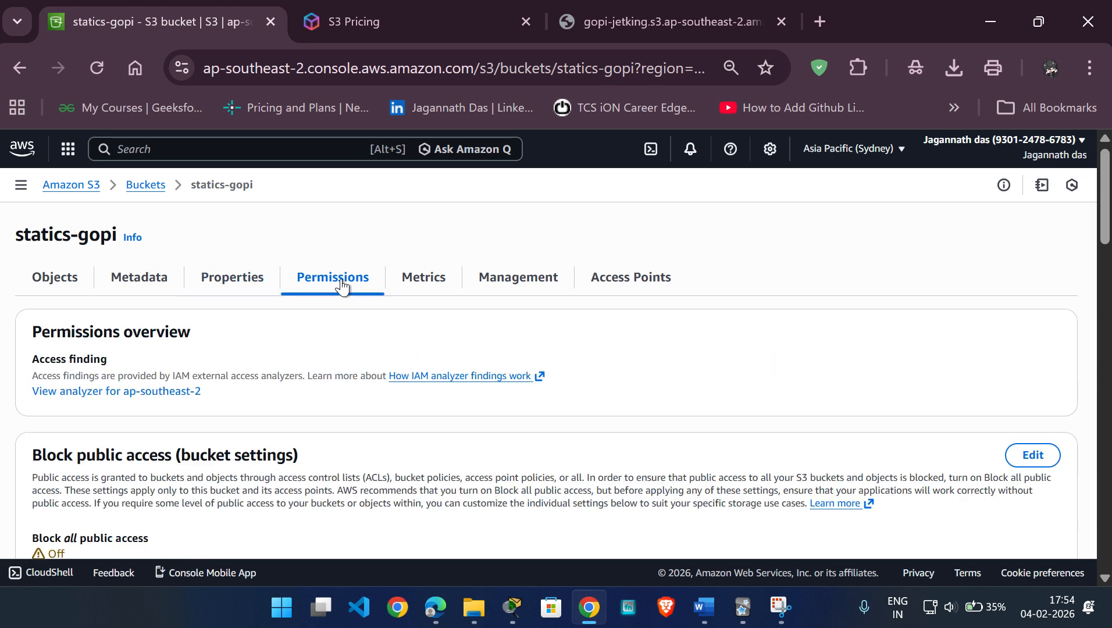
scroll(169, 428, down, 2)
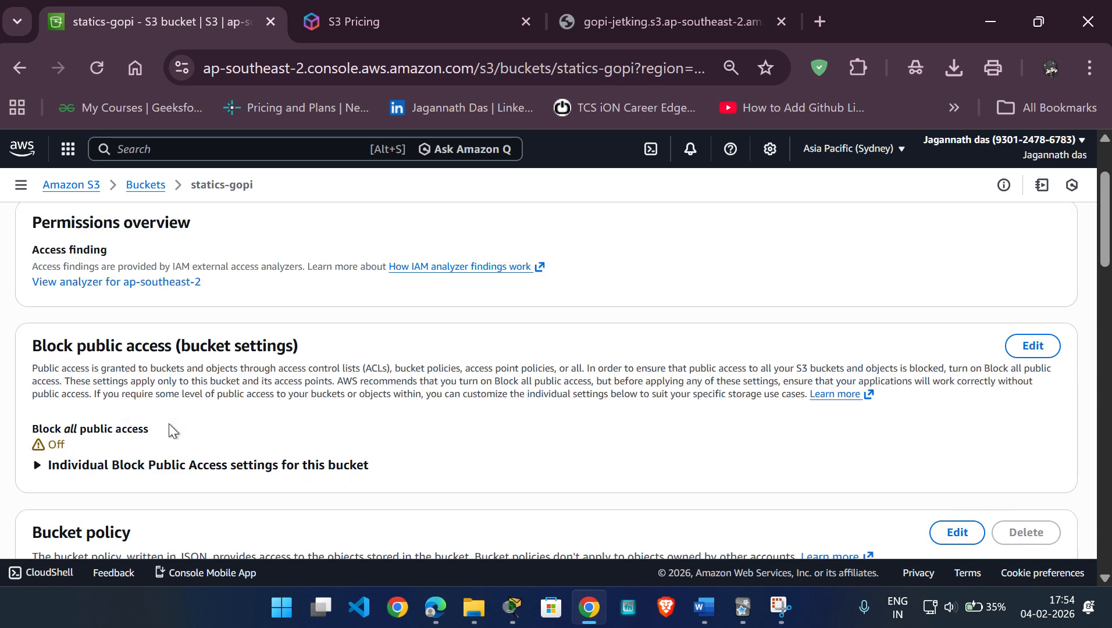
scroll(168, 425, down, 10)
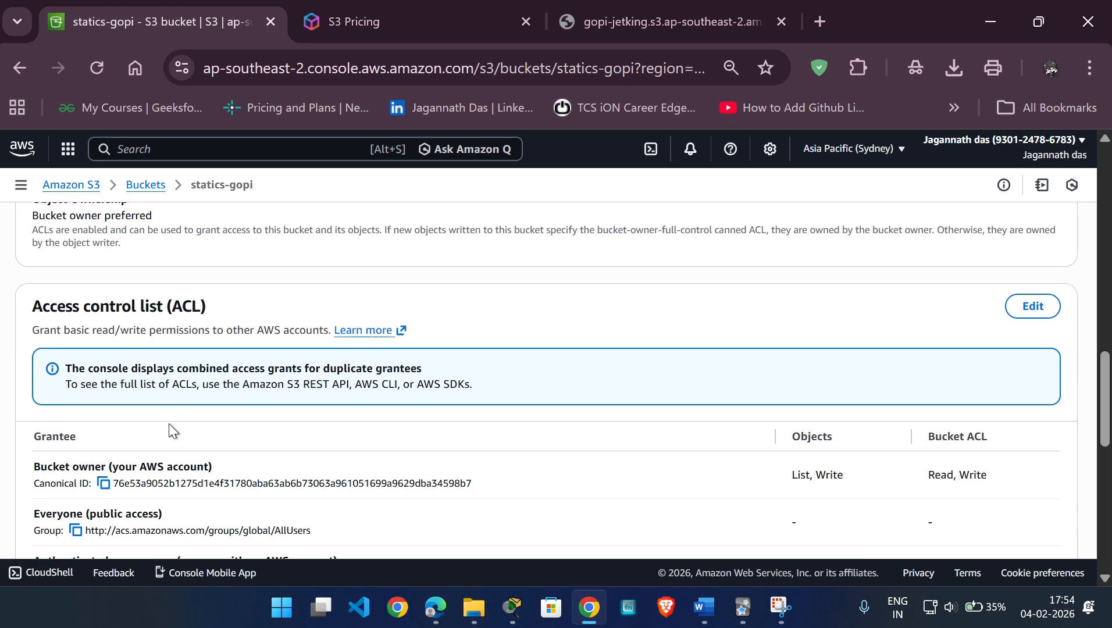
scroll(169, 431, down, 6)
scroll(170, 424, down, 3)
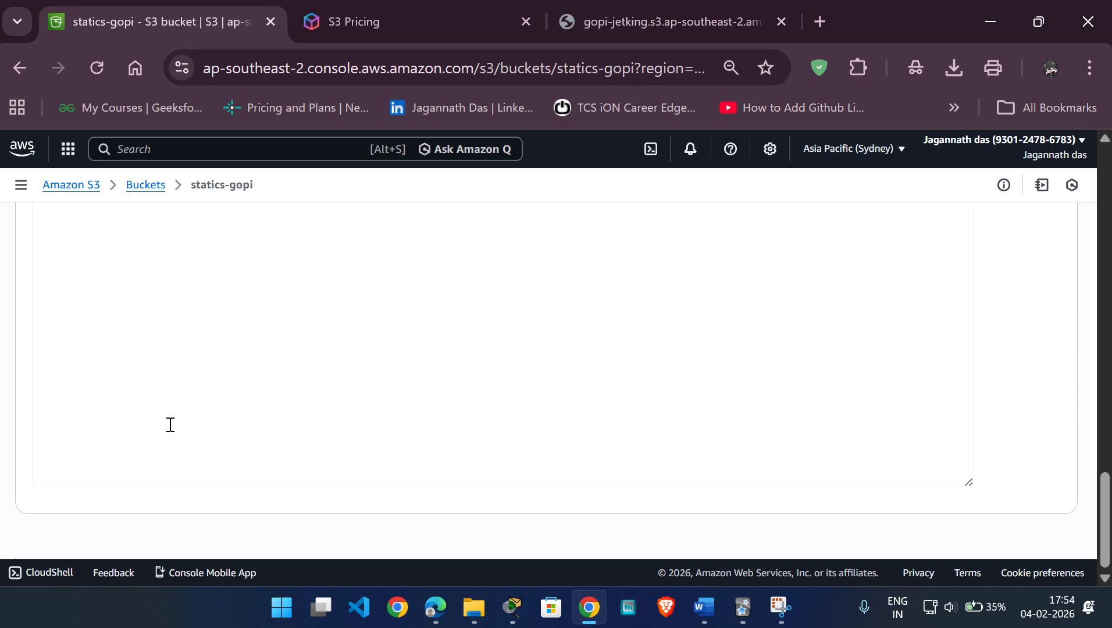
scroll(170, 424, up, 6)
scroll(170, 425, up, 3)
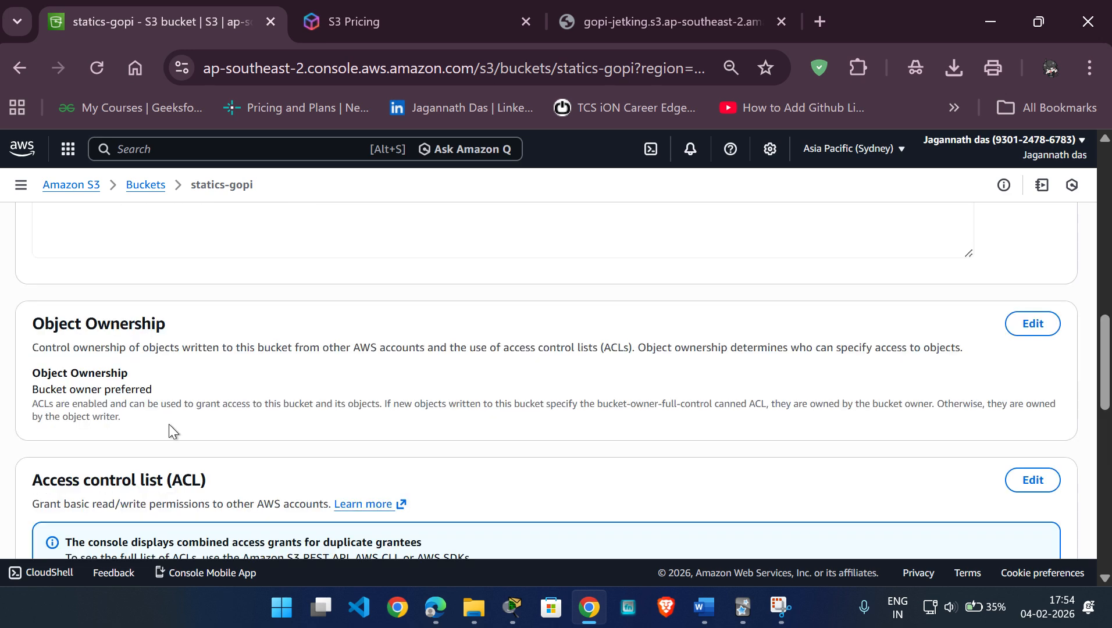
scroll(169, 424, up, 3)
scroll(169, 424, up, 3)
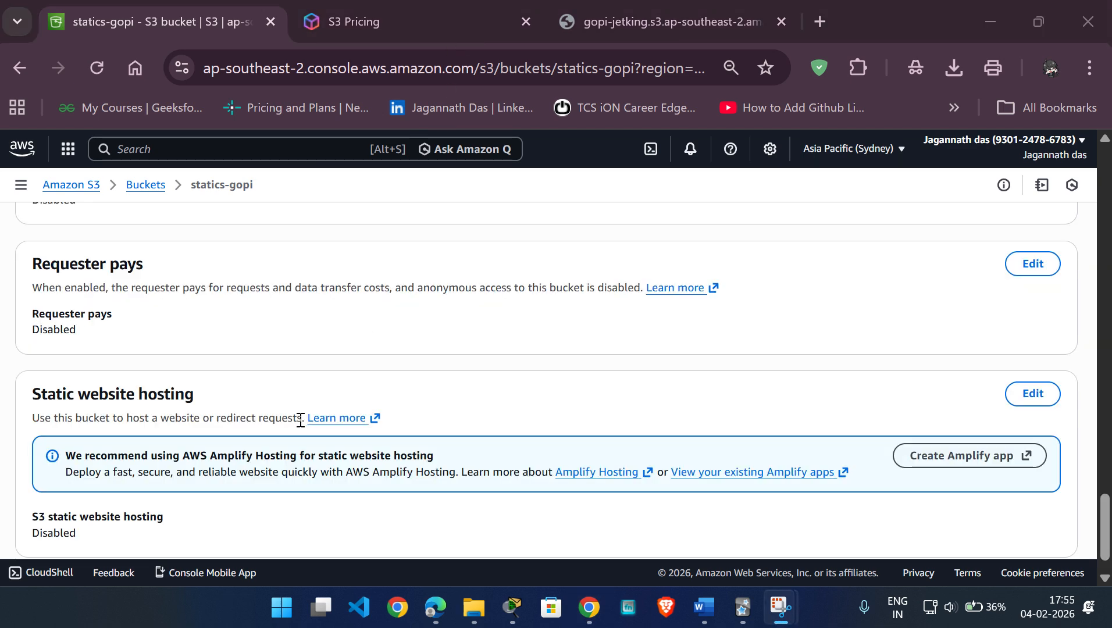
Step: Find the static website hosting setting in the statics-gopi bucket's properties, open it for editing and enable it
scroll(300, 420, up, 10)
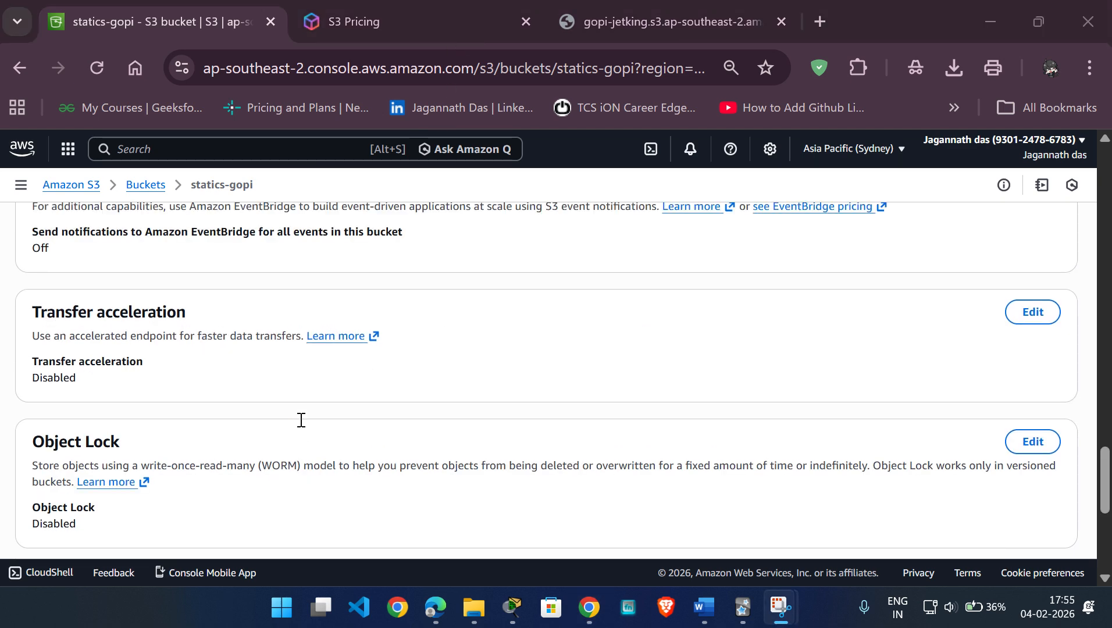
scroll(301, 420, up, 15)
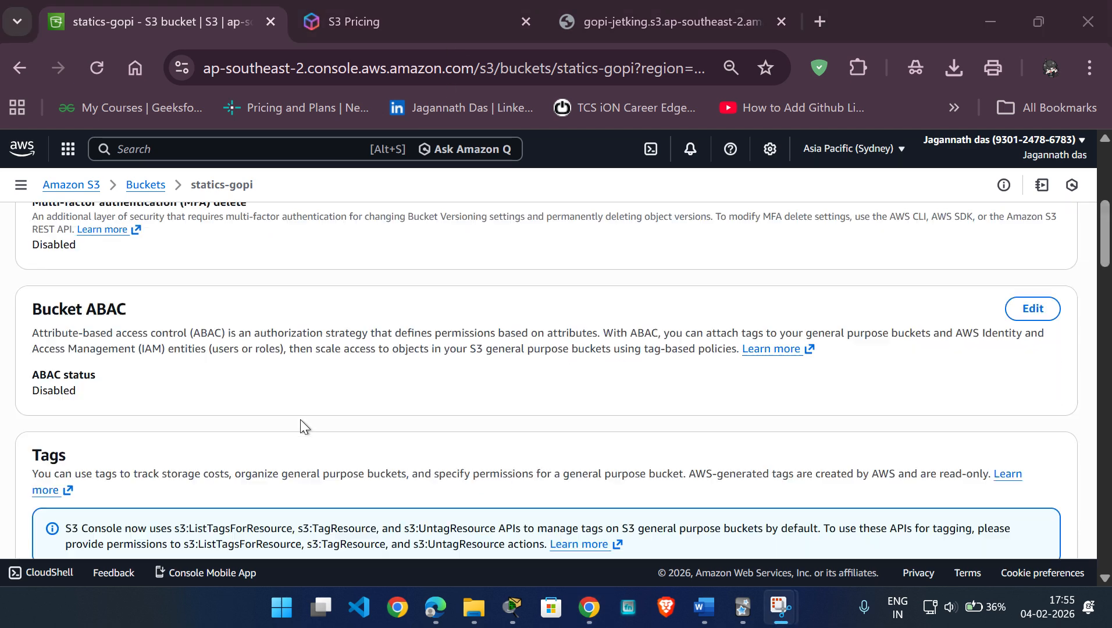
scroll(296, 416, down, 12)
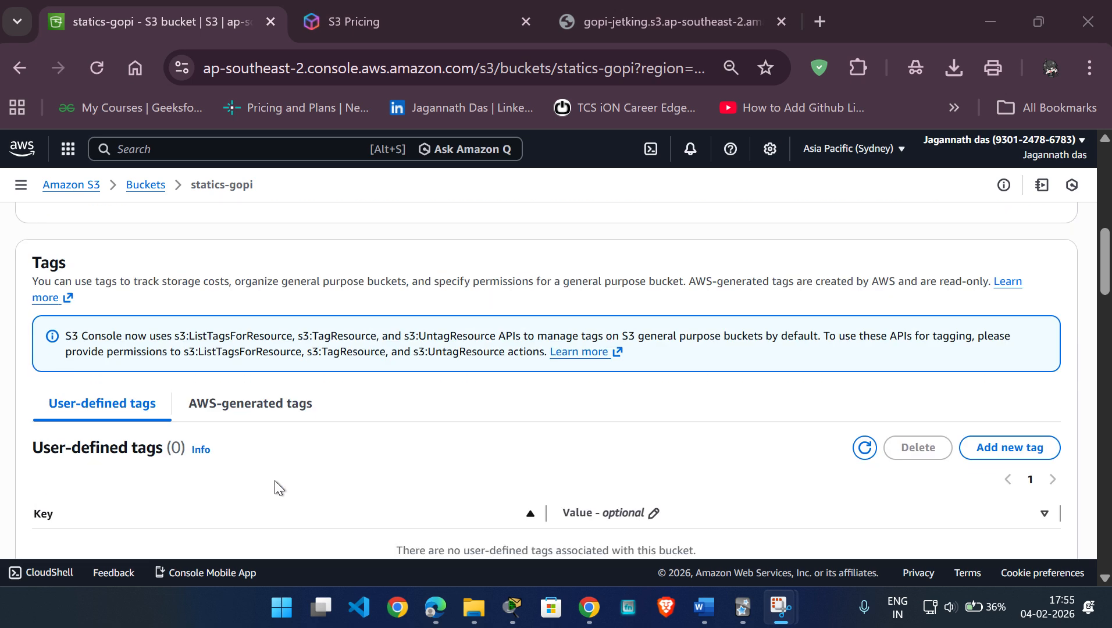
scroll(274, 492, down, 10)
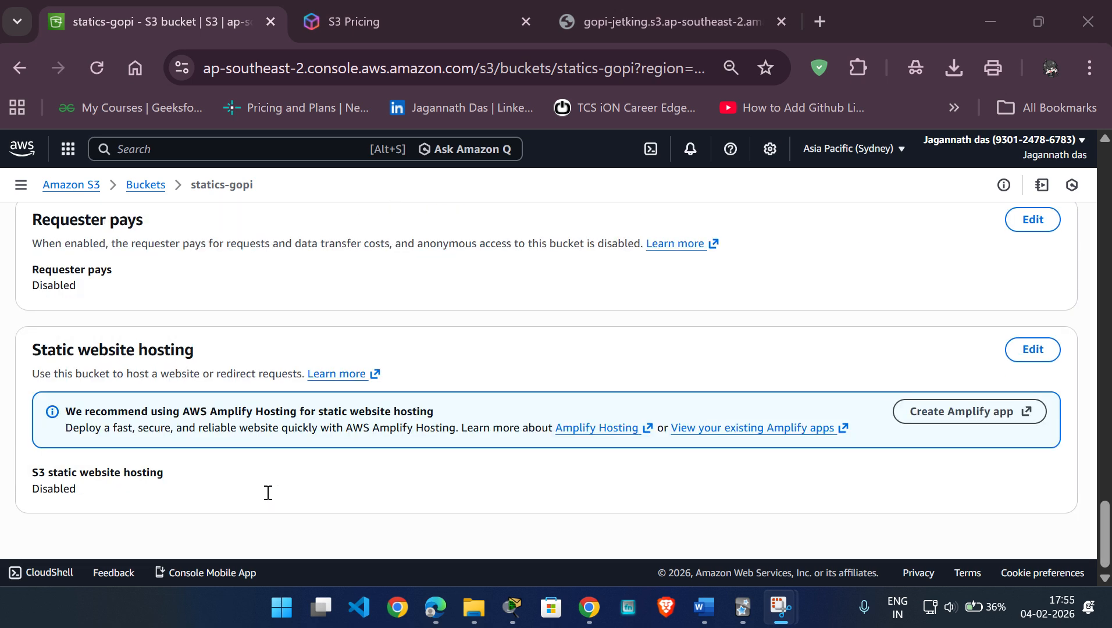
click(1033, 352)
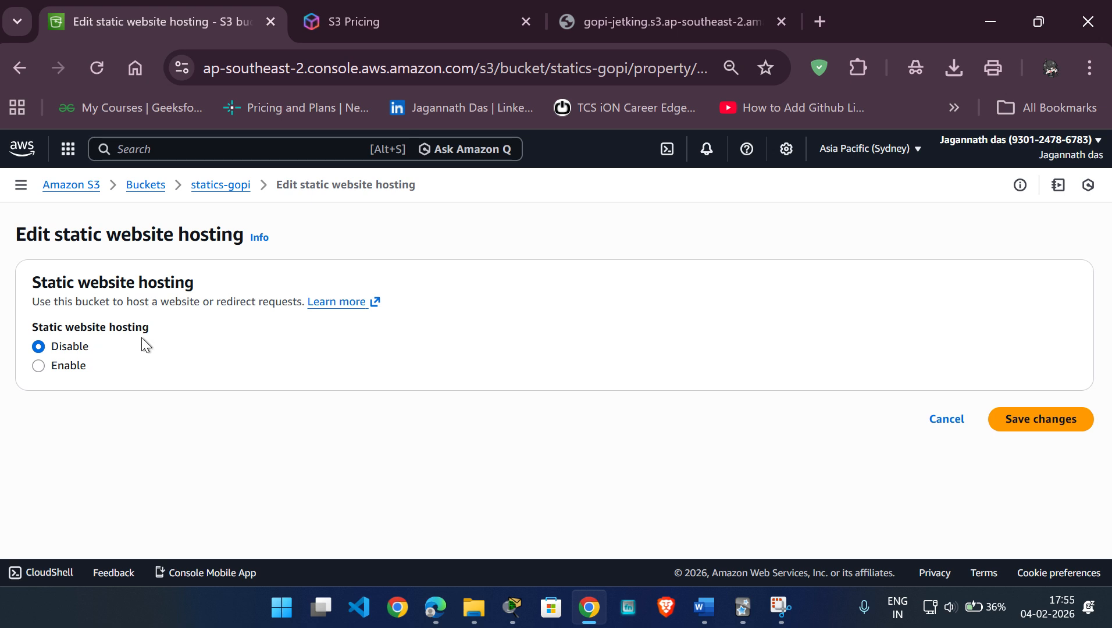
click(39, 365)
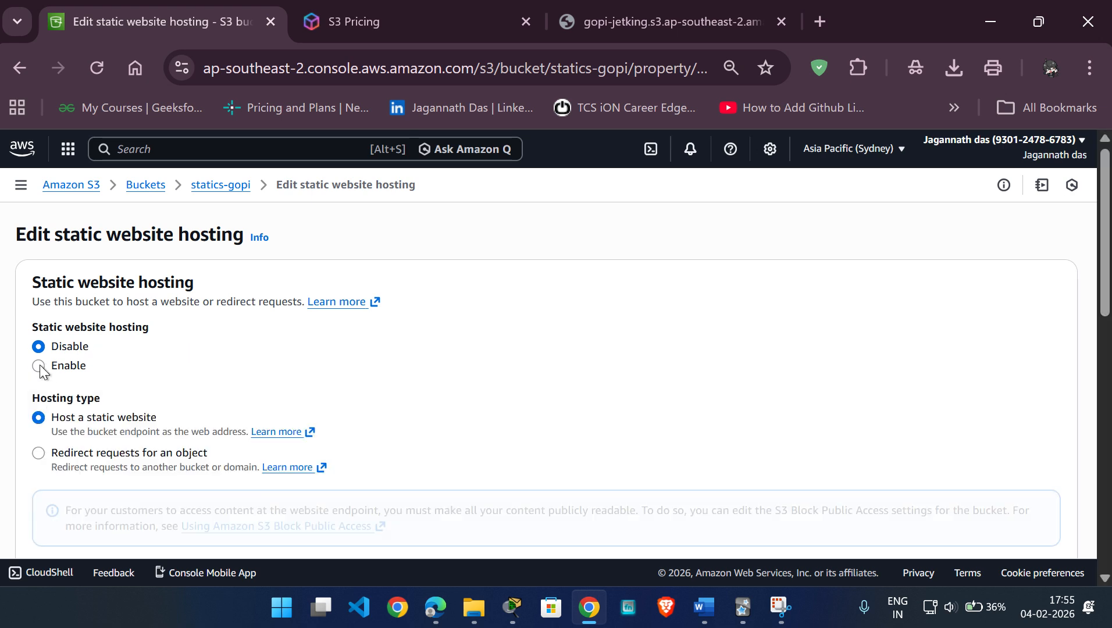
click(39, 365)
scroll(241, 409, down, 4)
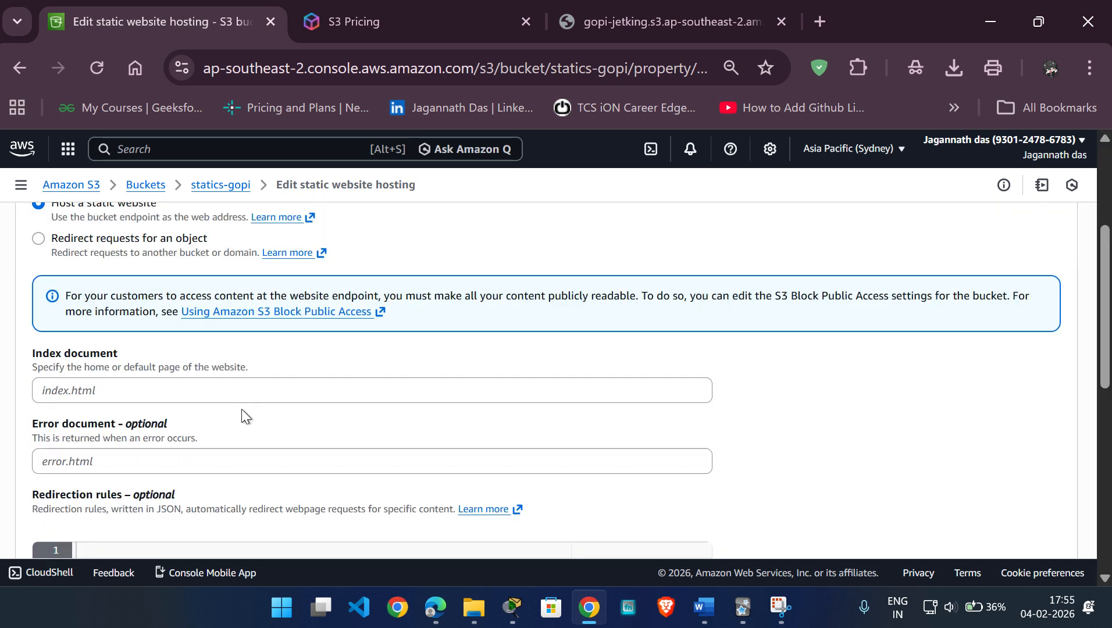
Step: Set the website's index document to index.html and save the static website hosting configuration
click(196, 388)
text(index)
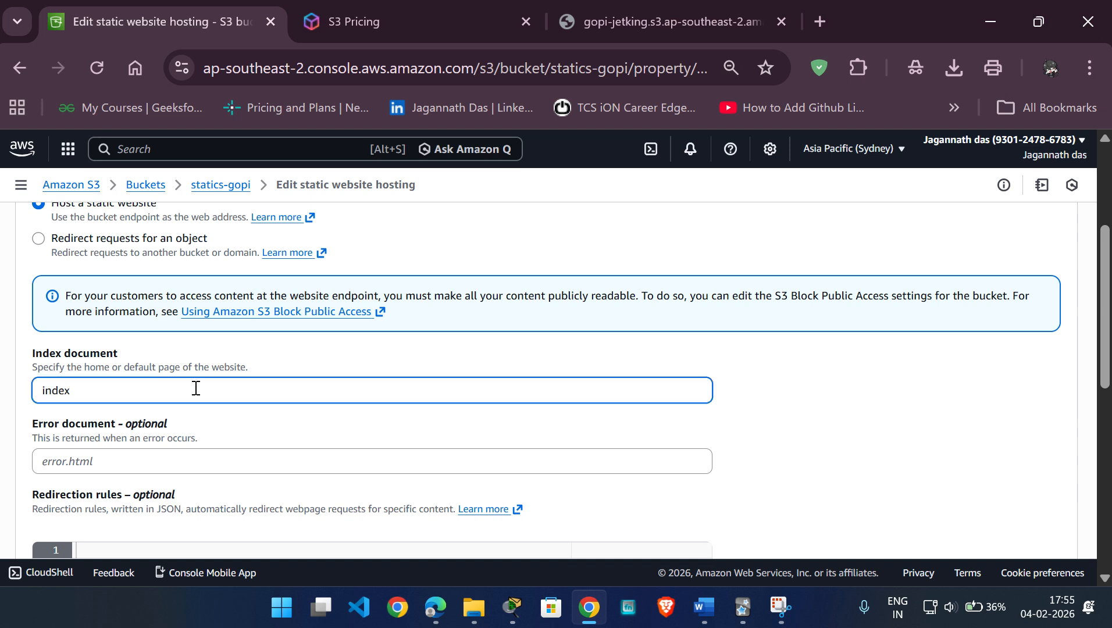
text(.ht)
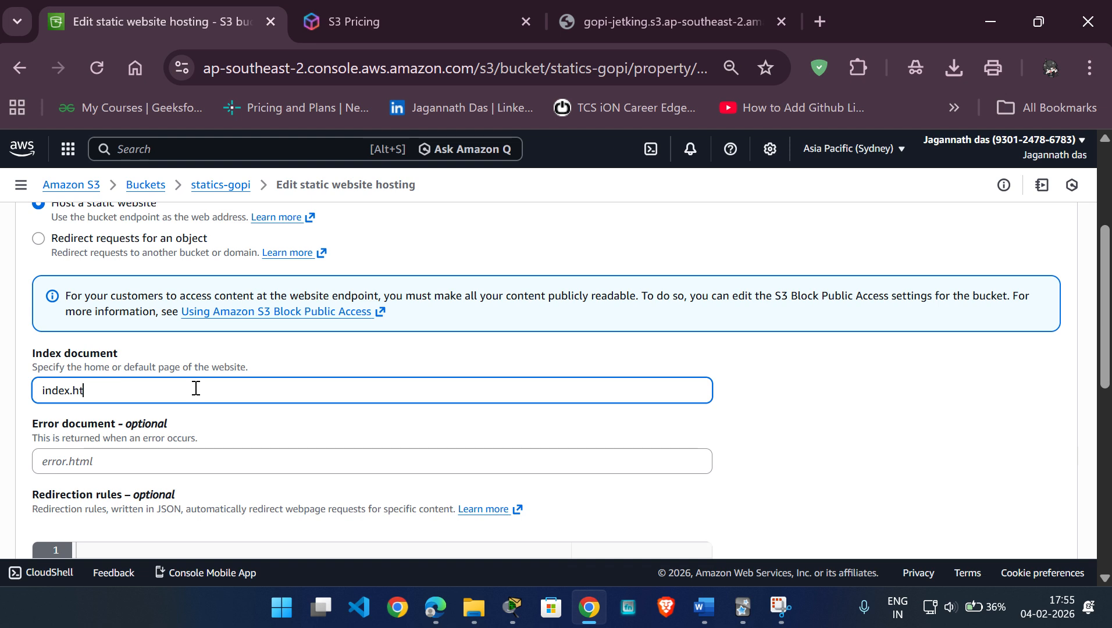
text(ml)
scroll(227, 477, down, 4)
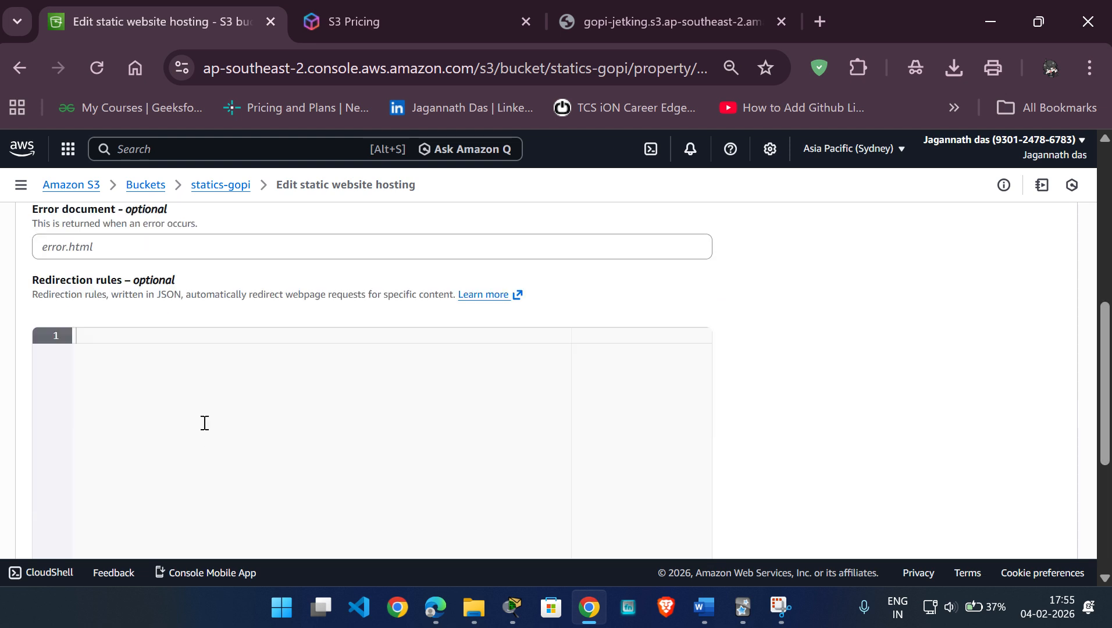
scroll(205, 423, down, 5)
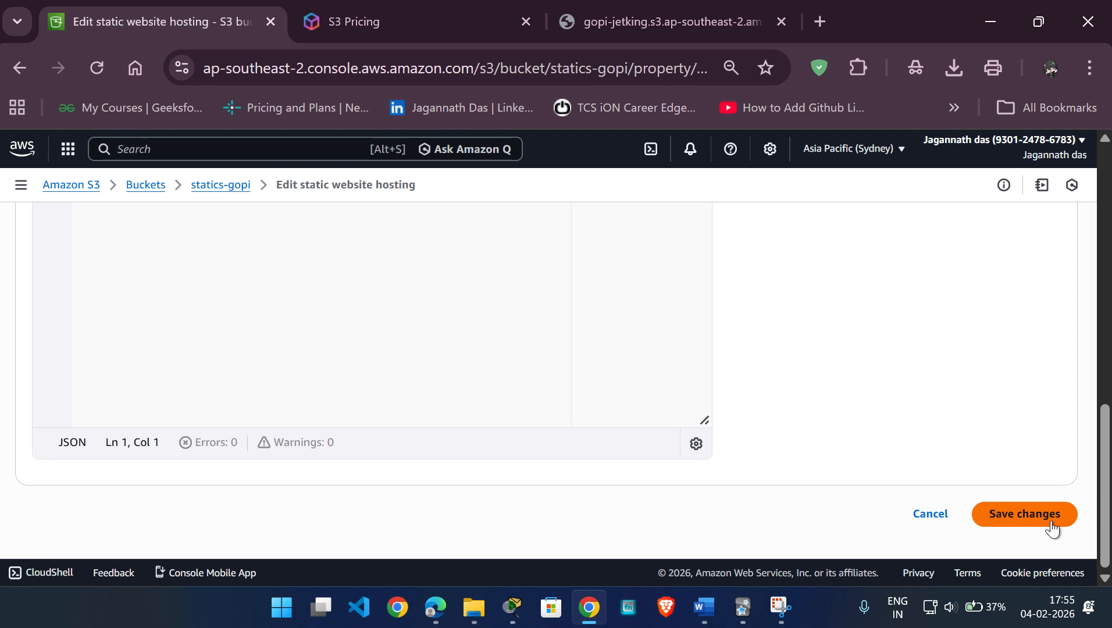
click(1046, 516)
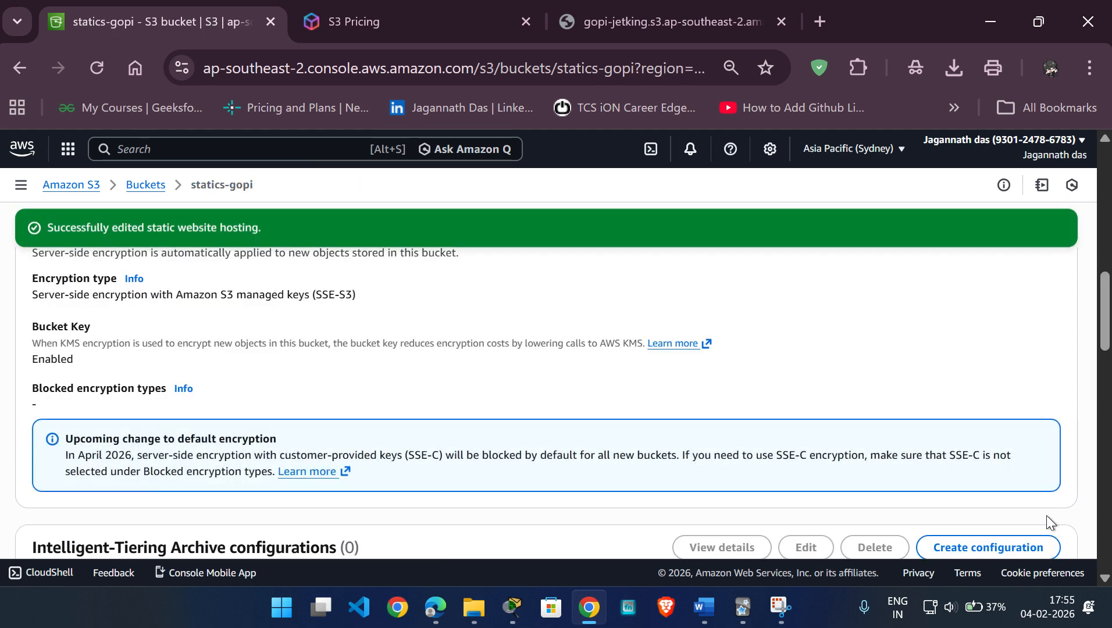
Step: Return to the bucket list, reopen the statics-gopi bucket and start an upload to it
scroll(475, 458, up, 10)
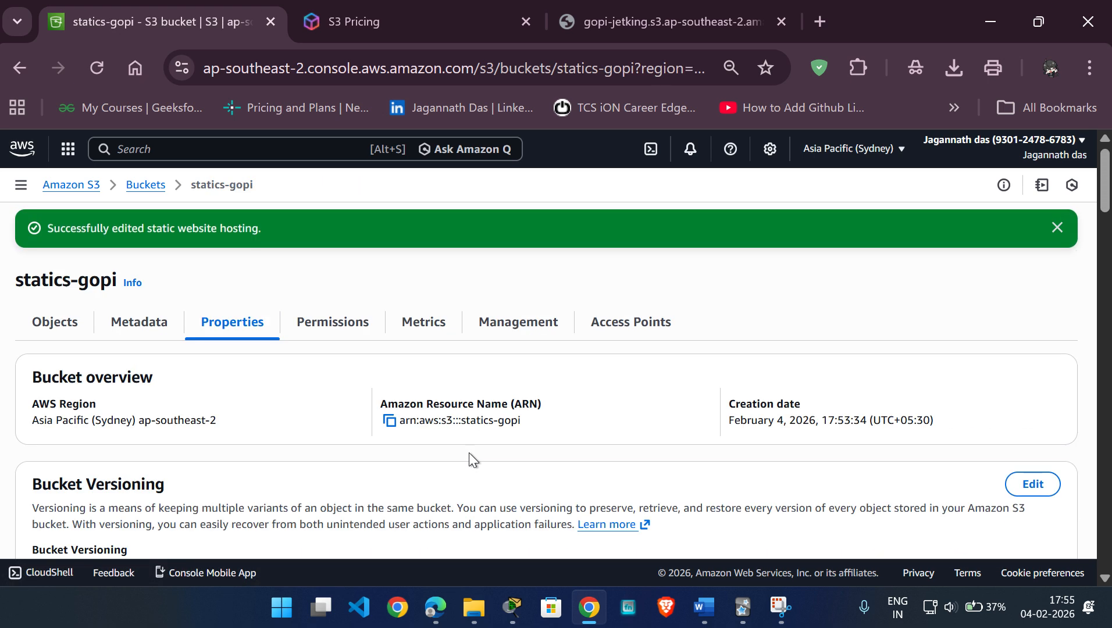
click(129, 188)
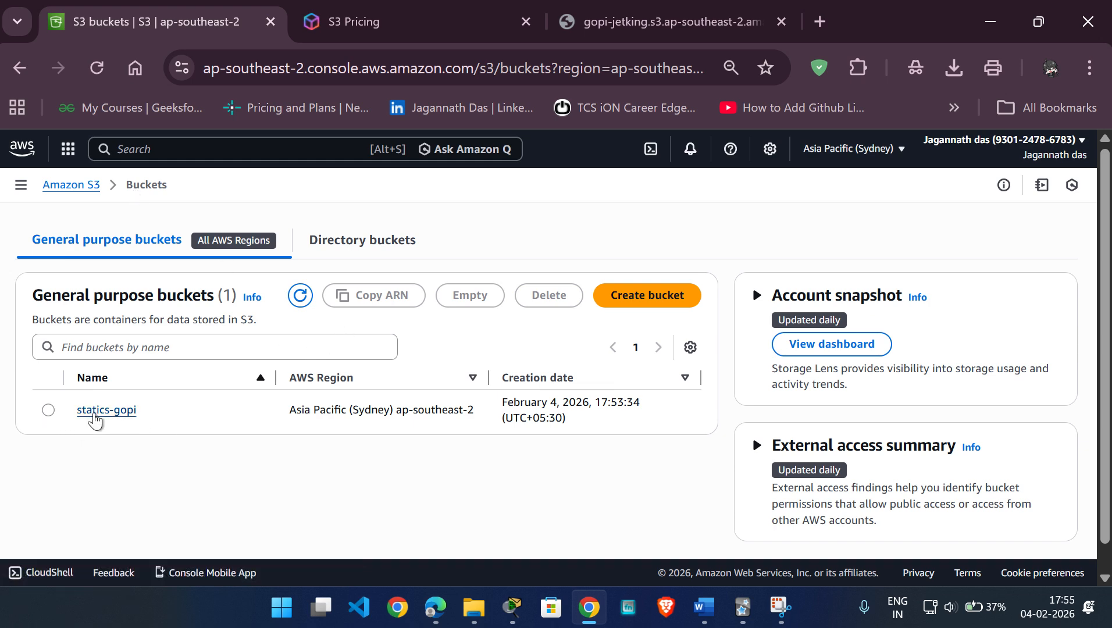
click(94, 413)
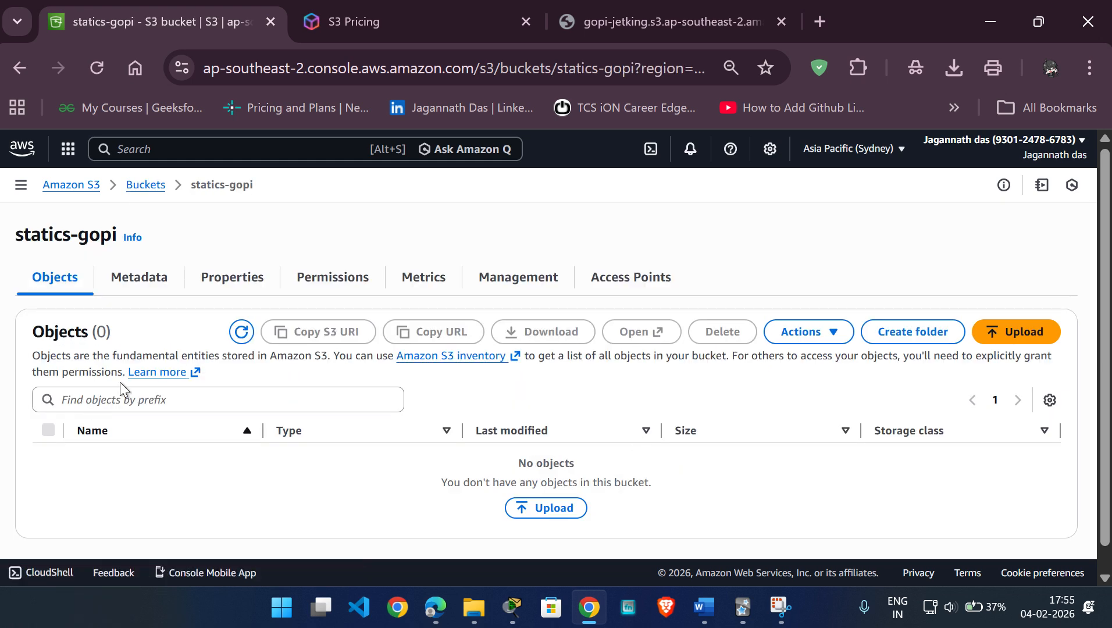
click(1032, 335)
scroll(204, 424, down, 2)
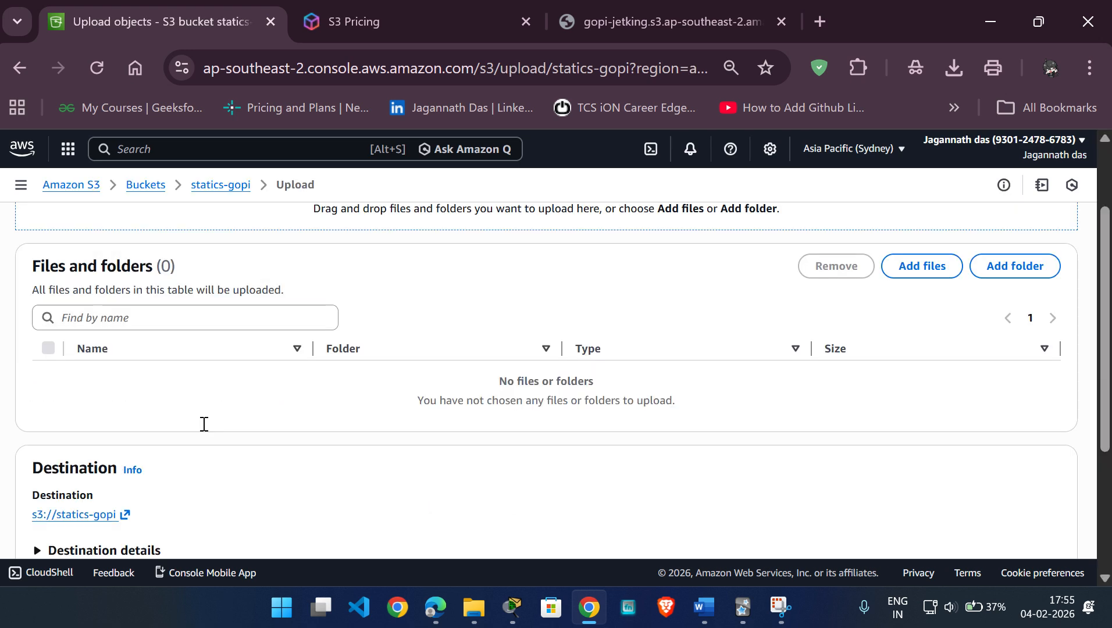
Step: Add the index HTML file from the csssaws folder on the Desktop to the files for upload
click(913, 267)
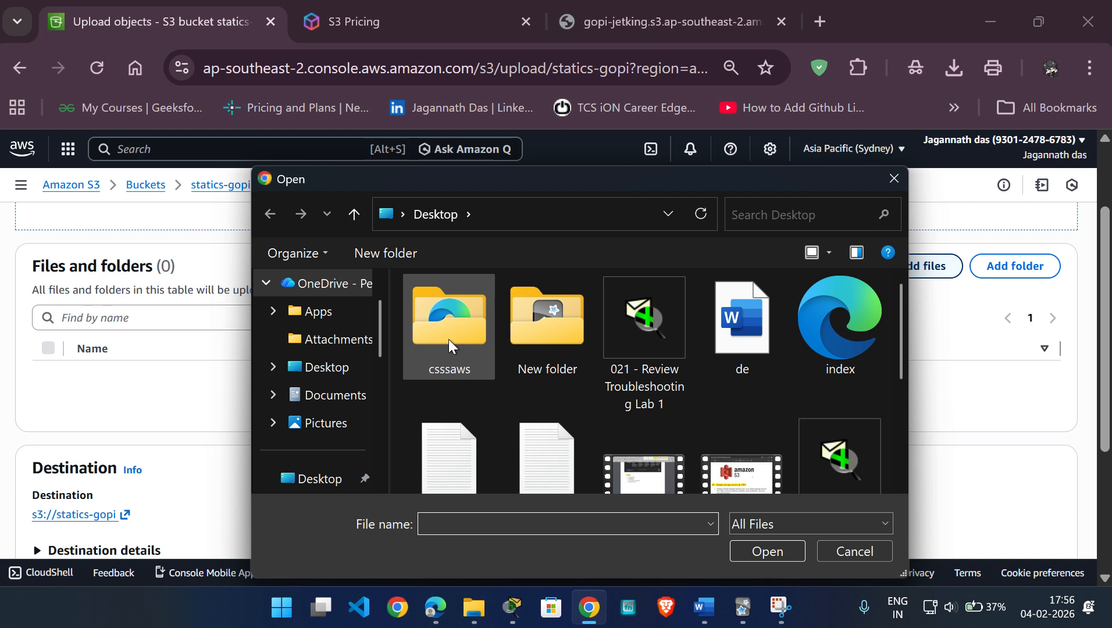
click(449, 336)
double_click(449, 335)
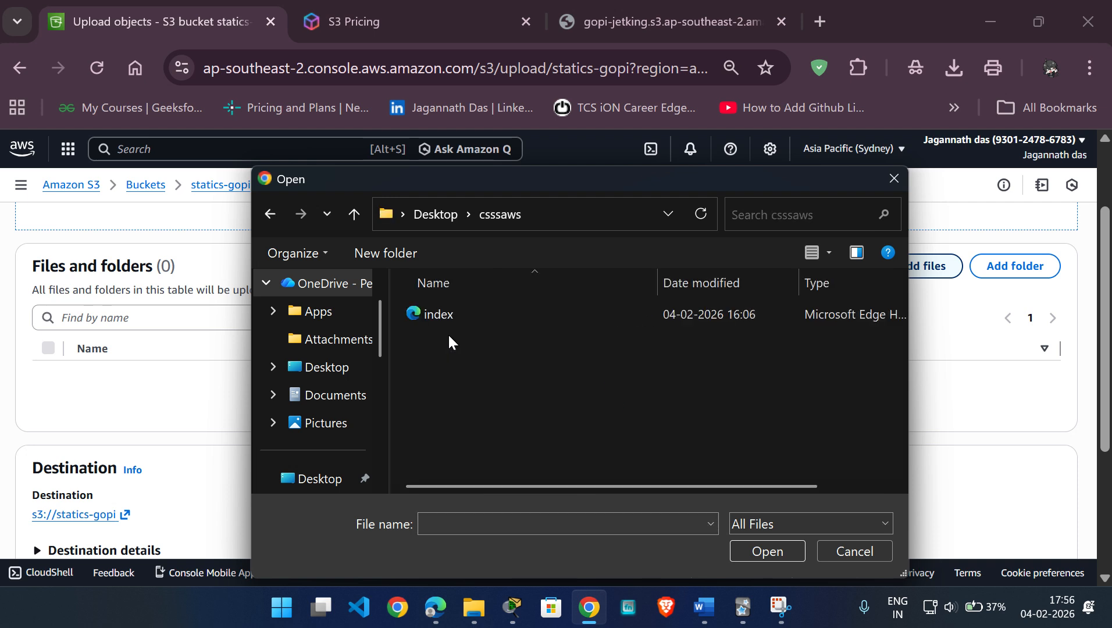
click(457, 321)
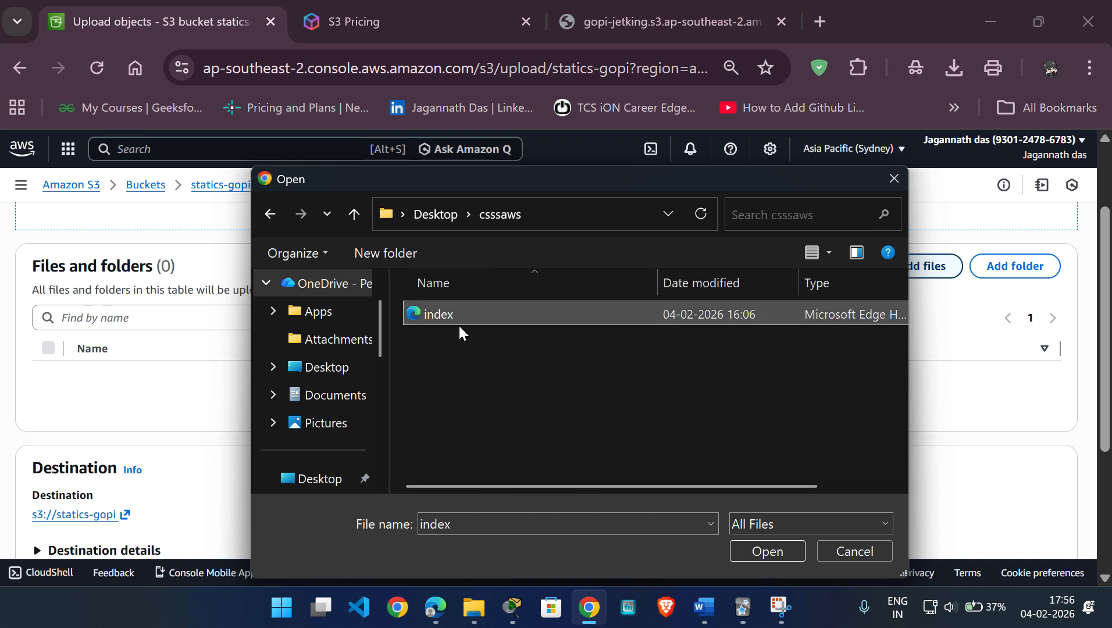
click(777, 560)
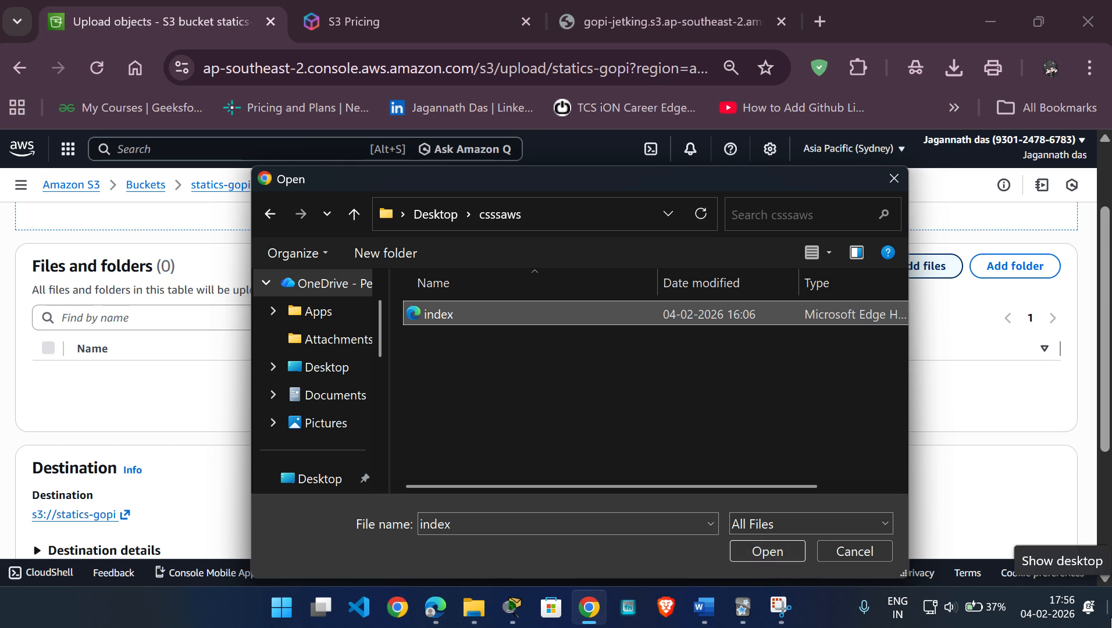
click(766, 553)
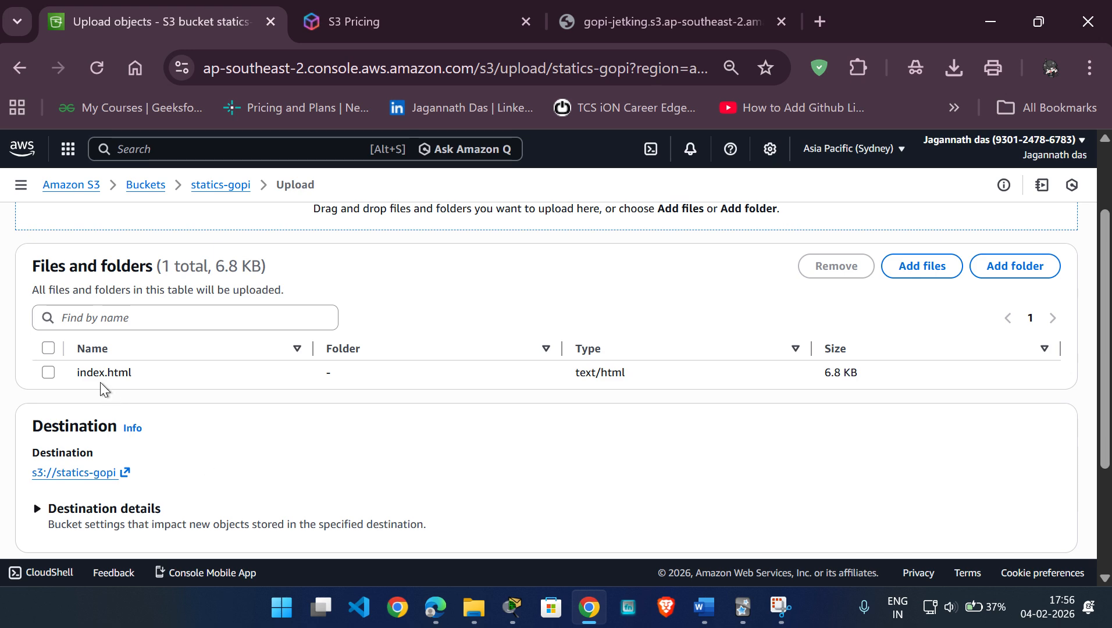
Step: Upload index.html to the statics-gopi bucket and close the upload status page
scroll(763, 371, down, 3)
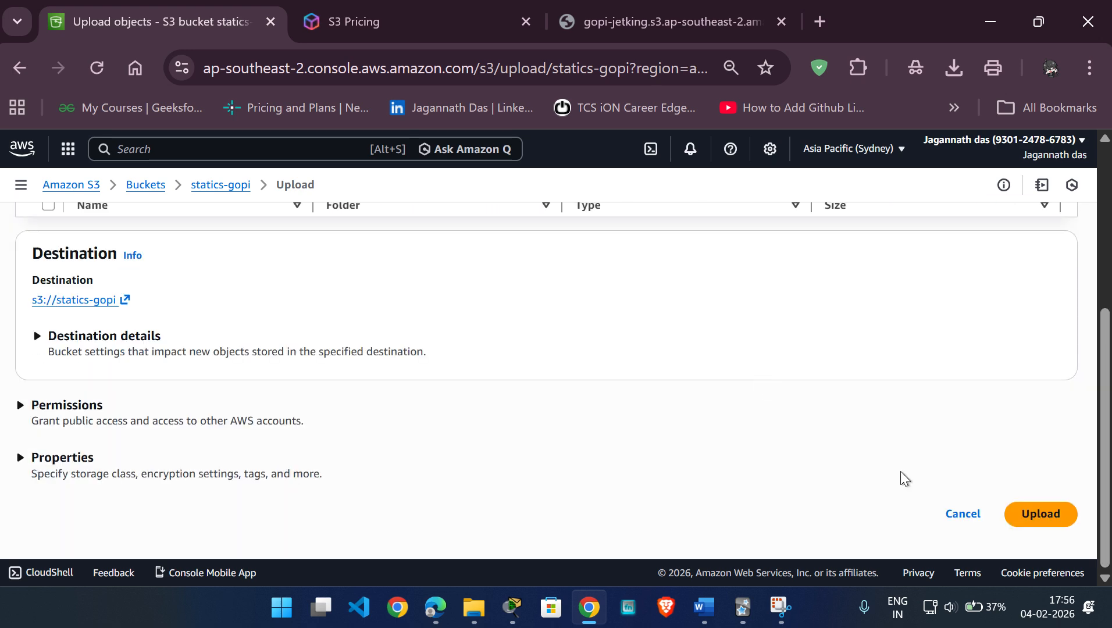
click(1030, 512)
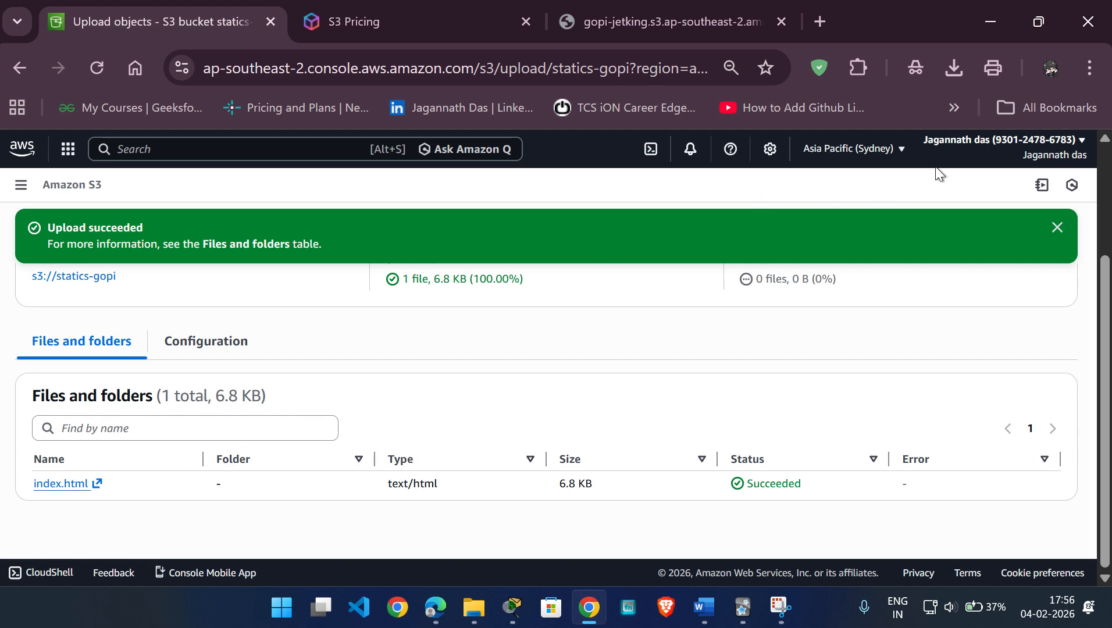
click(1058, 228)
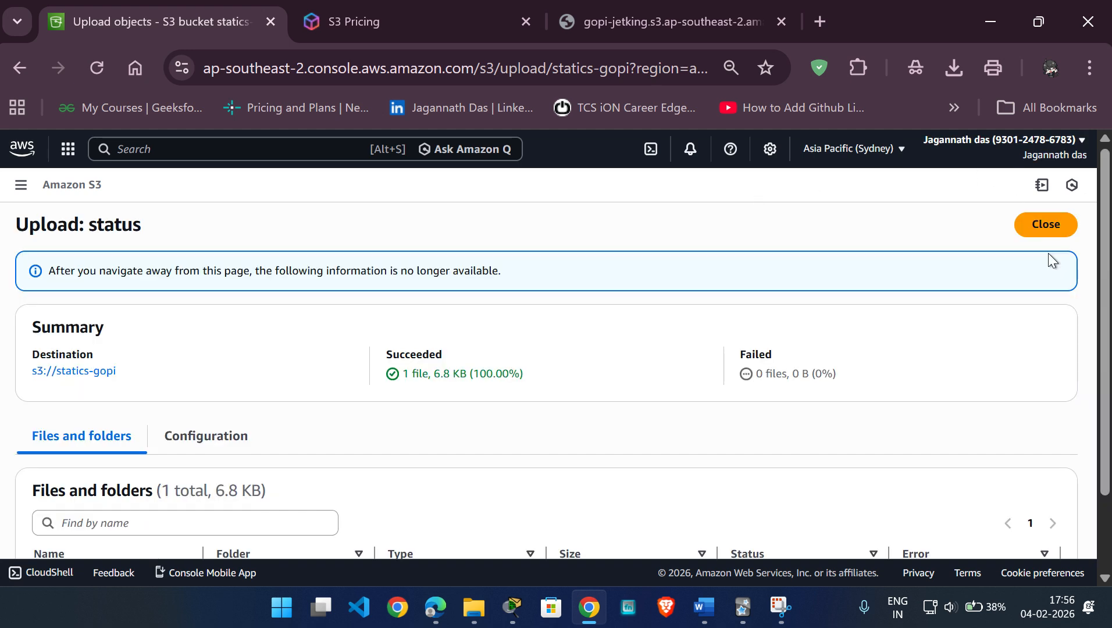
click(1050, 226)
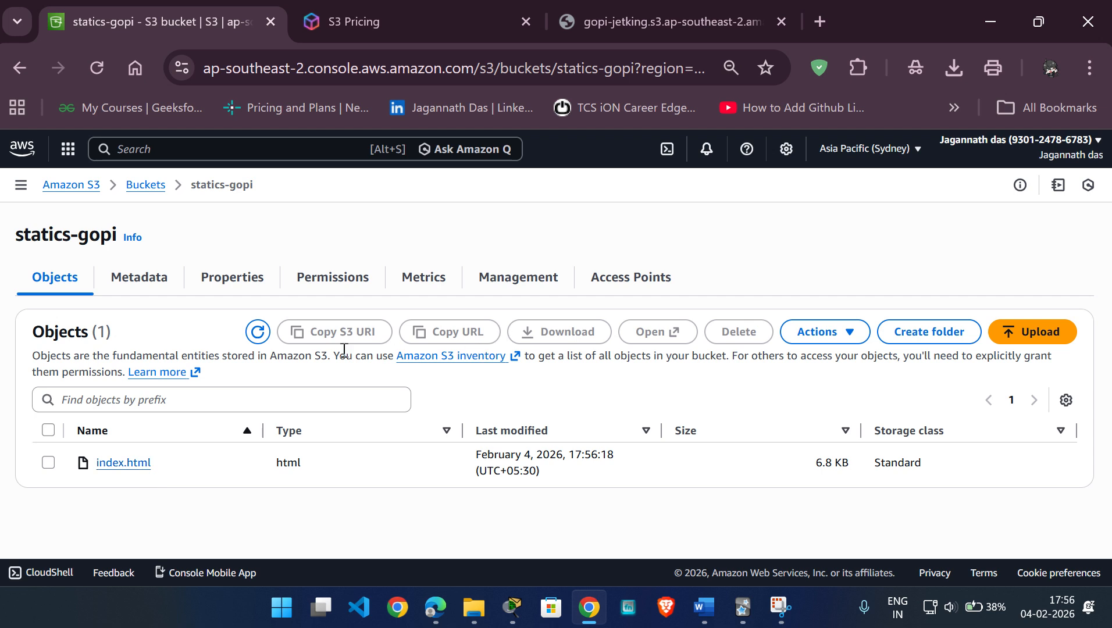
Step: Make index.html in the statics-gopi bucket public using ACL and close the status page
click(48, 463)
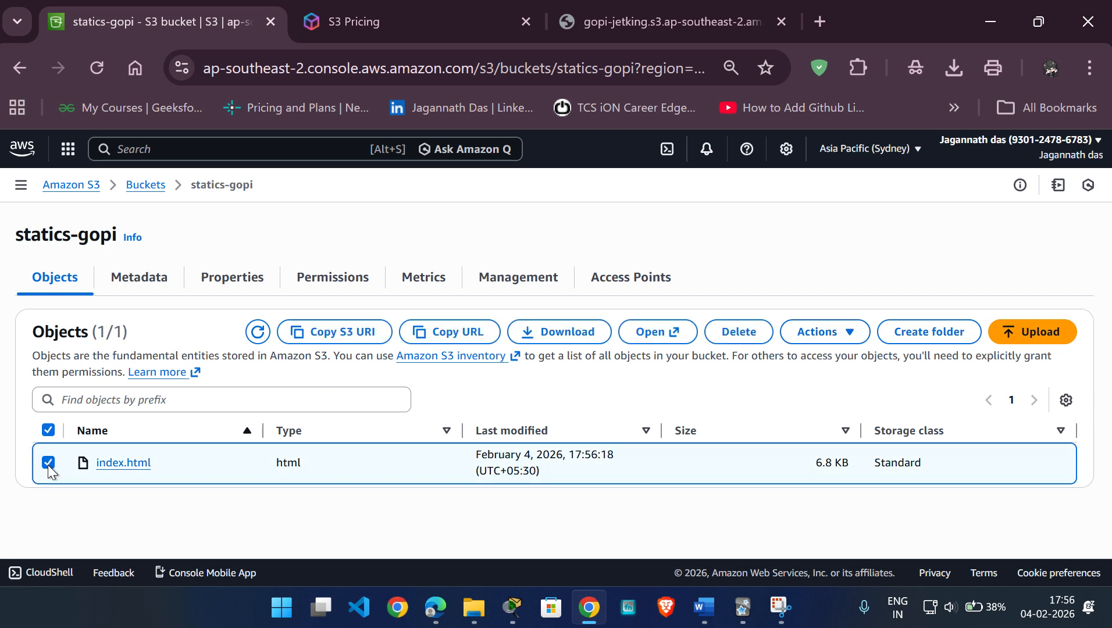
click(845, 335)
scroll(851, 526, down, 2)
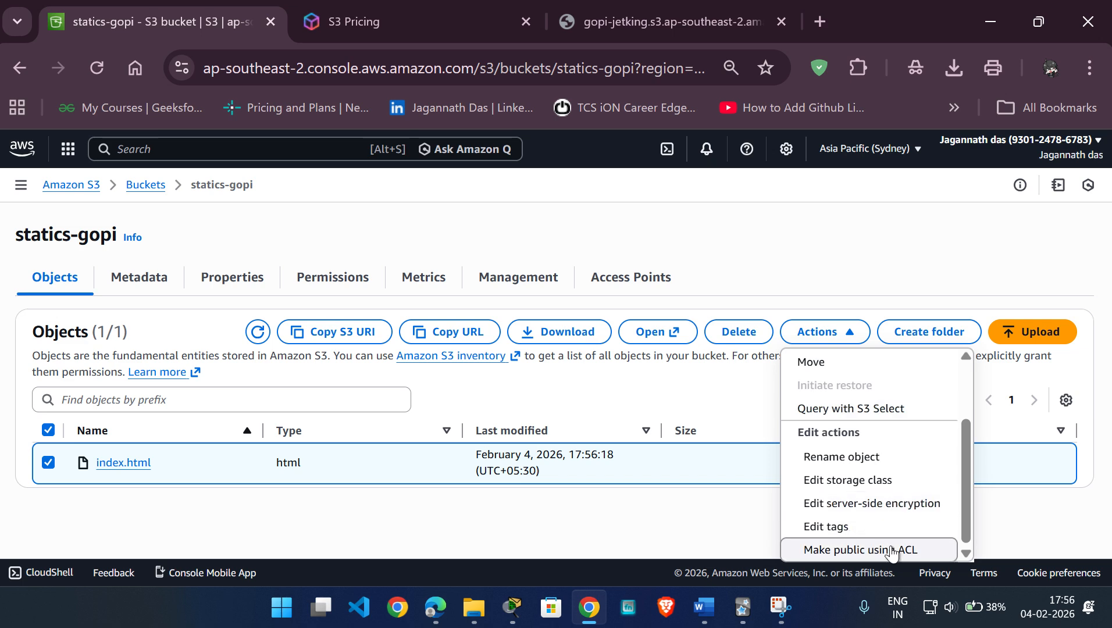
click(872, 550)
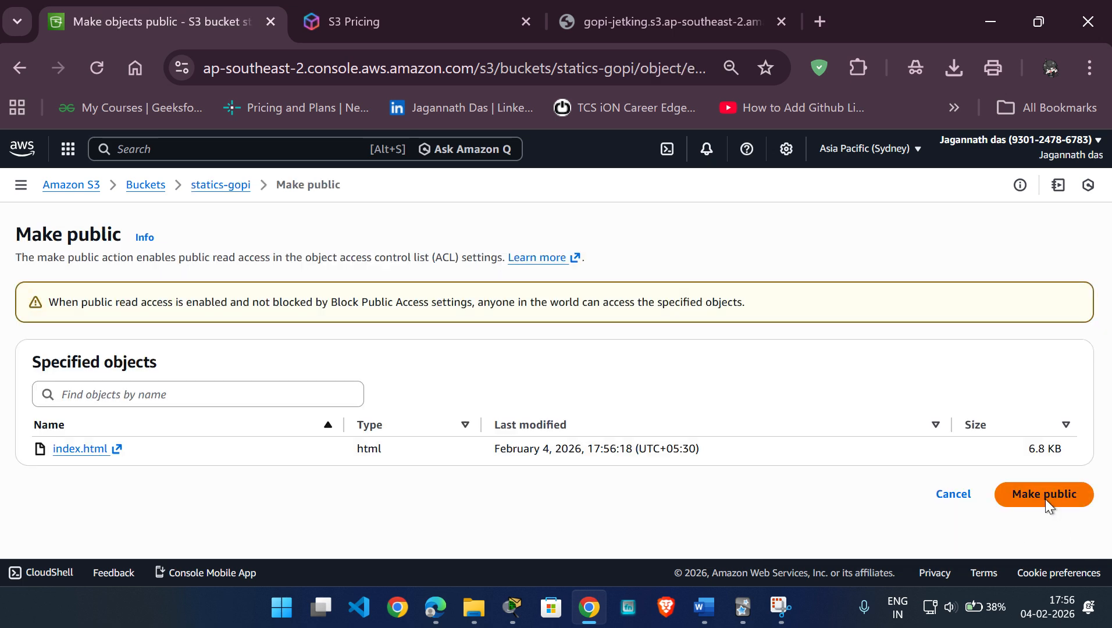
click(1045, 498)
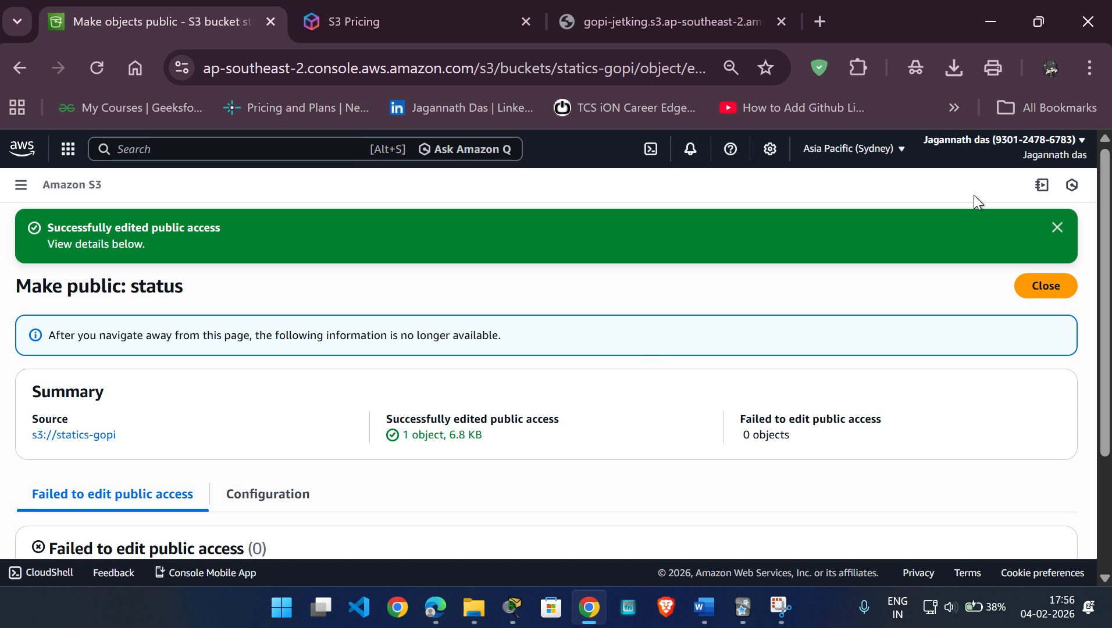
click(1057, 228)
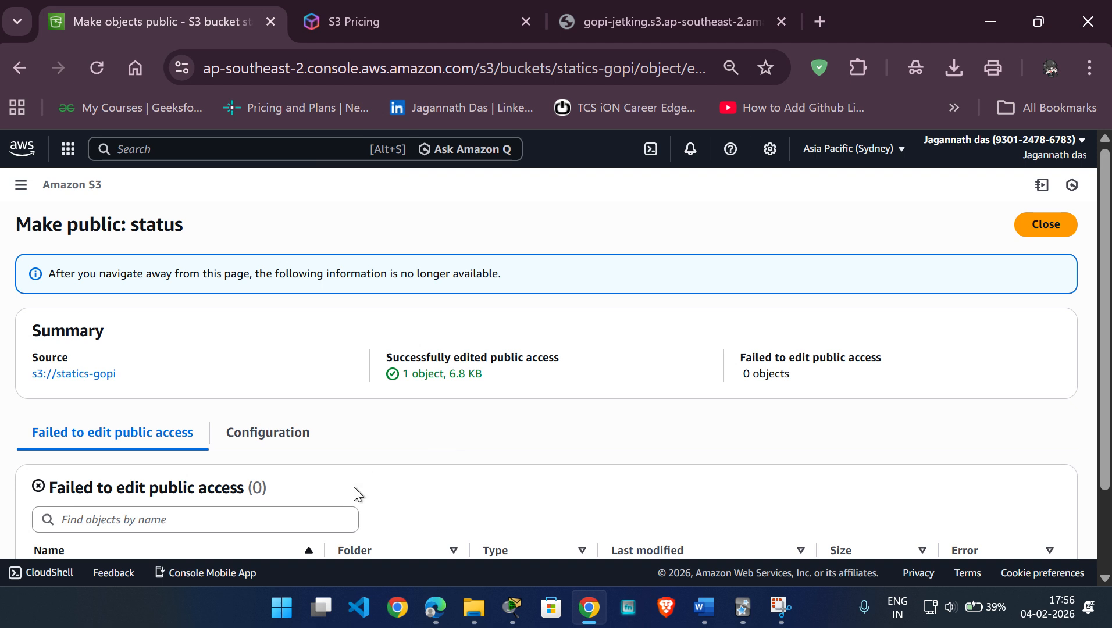
click(1044, 225)
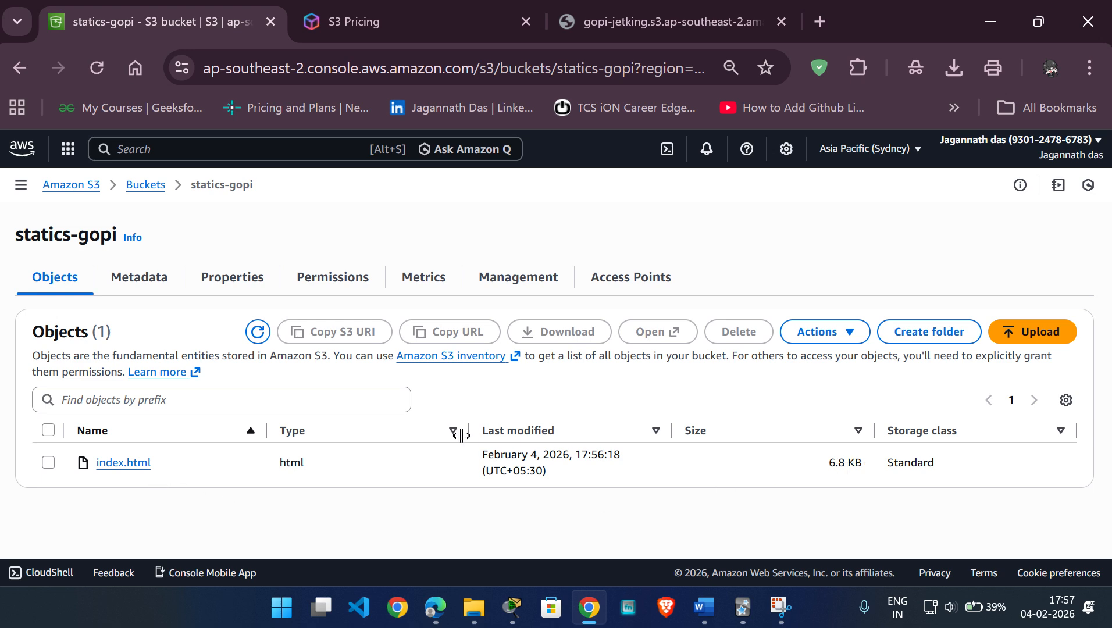
Step: Find the static website hosting section in the statics-gopi bucket's properties and copy the bucket website endpoint
click(244, 282)
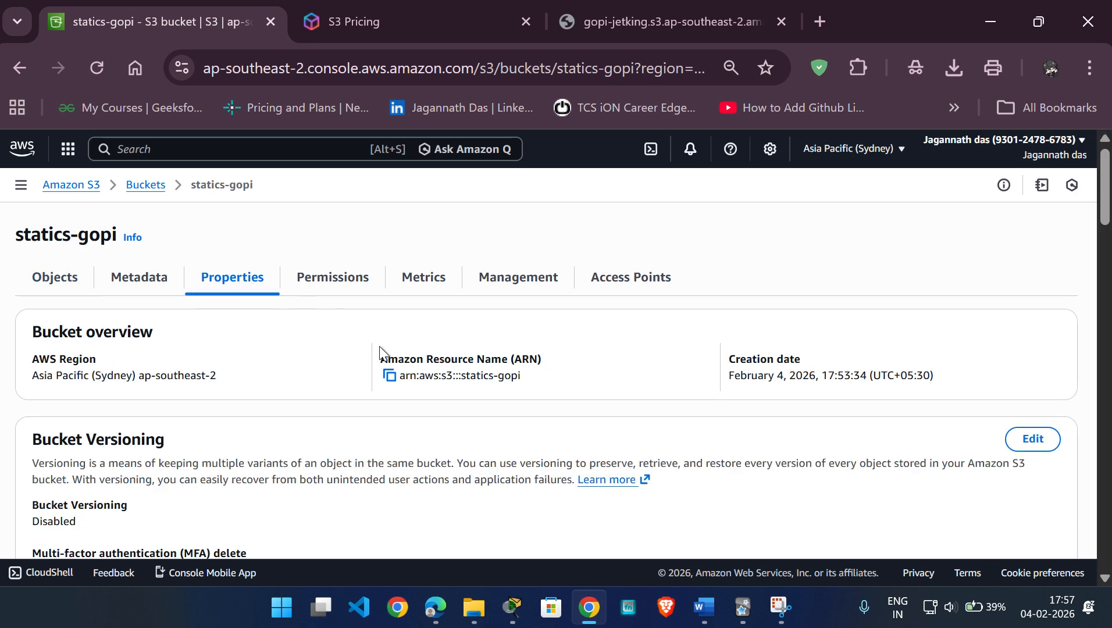
scroll(582, 477, down, 2)
scroll(598, 469, down, 10)
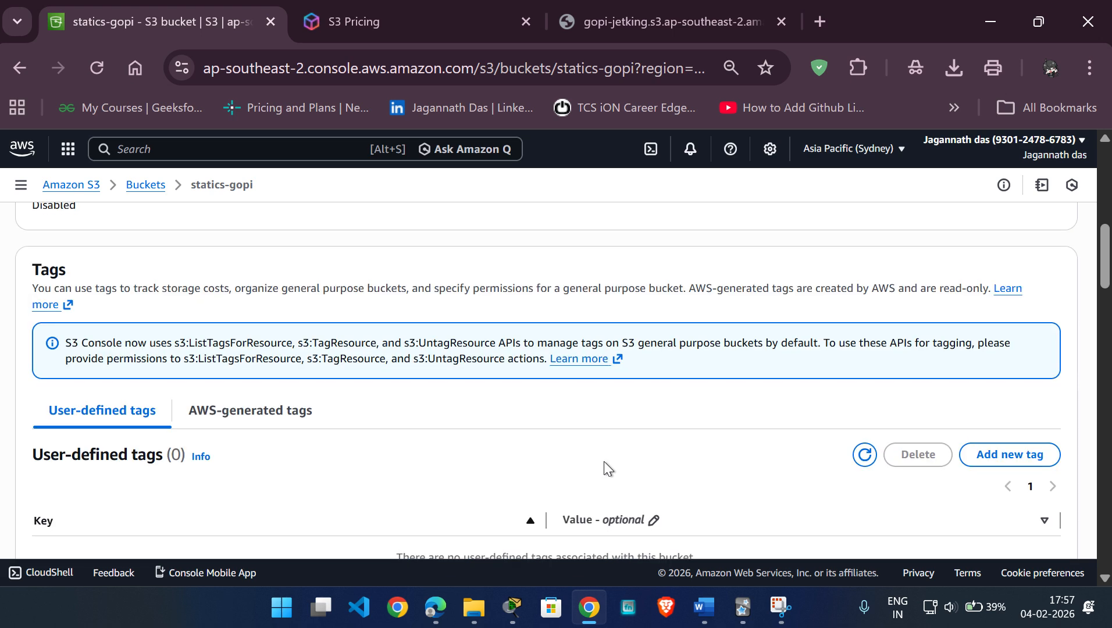
scroll(760, 448, up, 2)
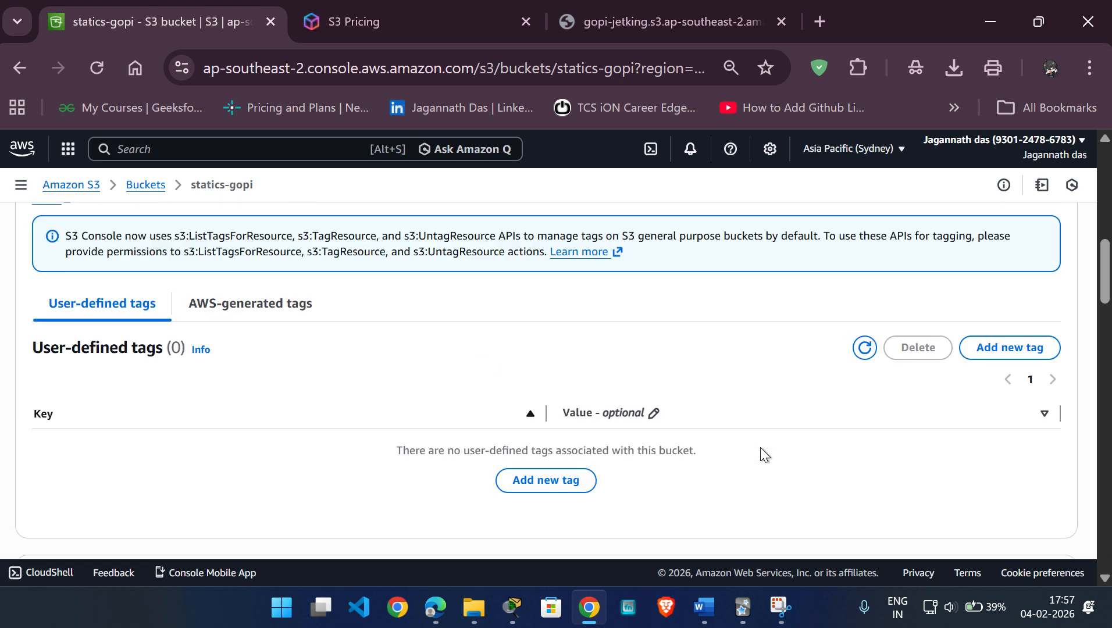
scroll(761, 448, down, 12)
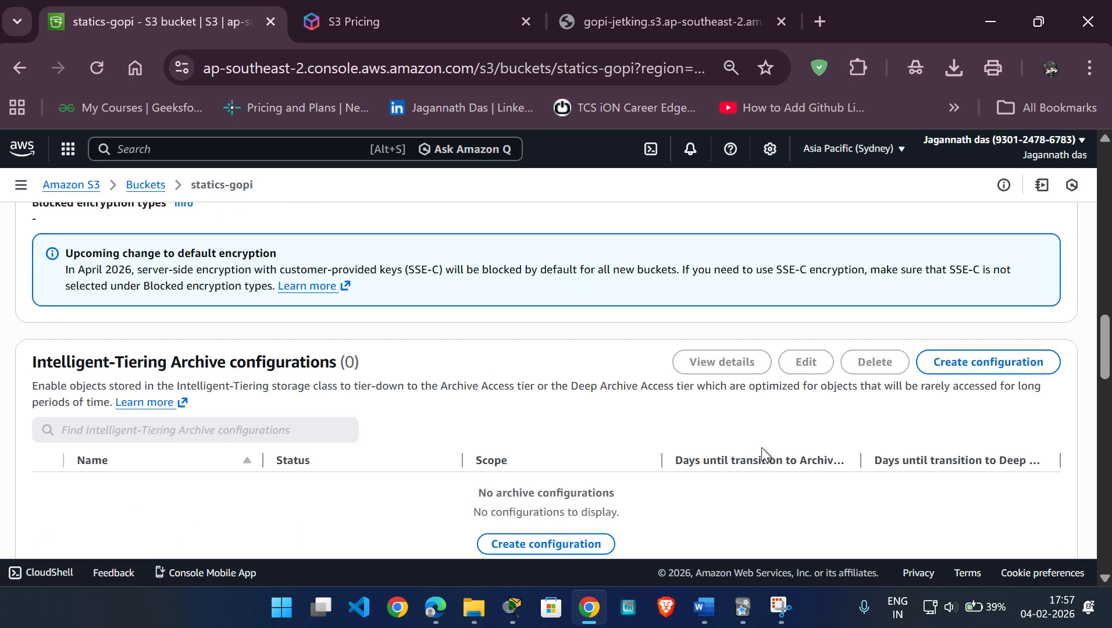
scroll(762, 448, up, 4)
scroll(763, 449, down, 4)
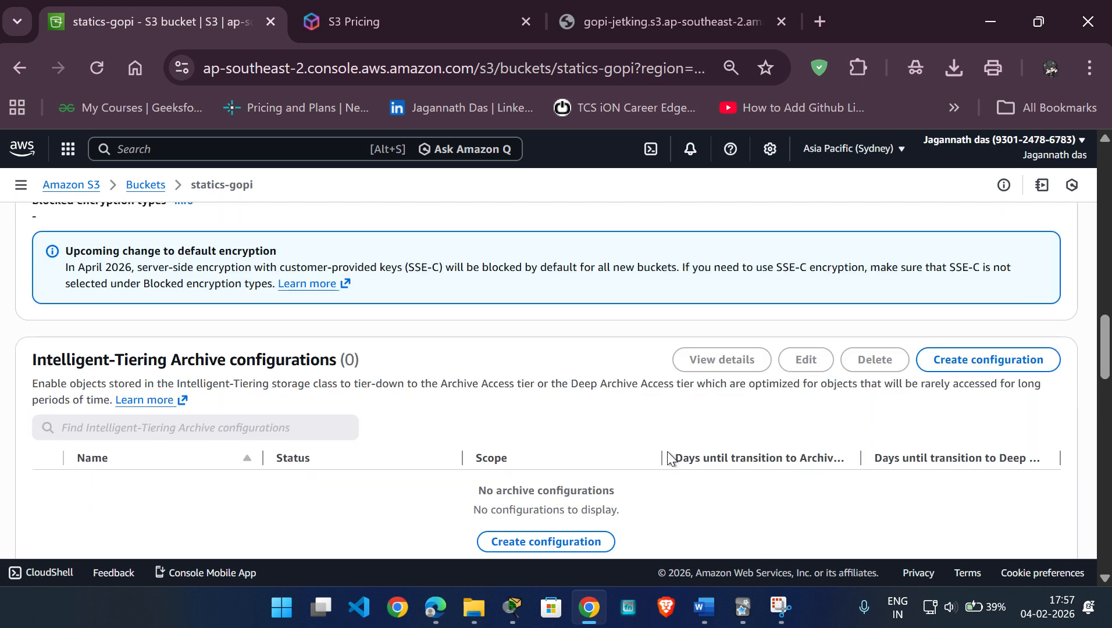
scroll(752, 452, down, 7)
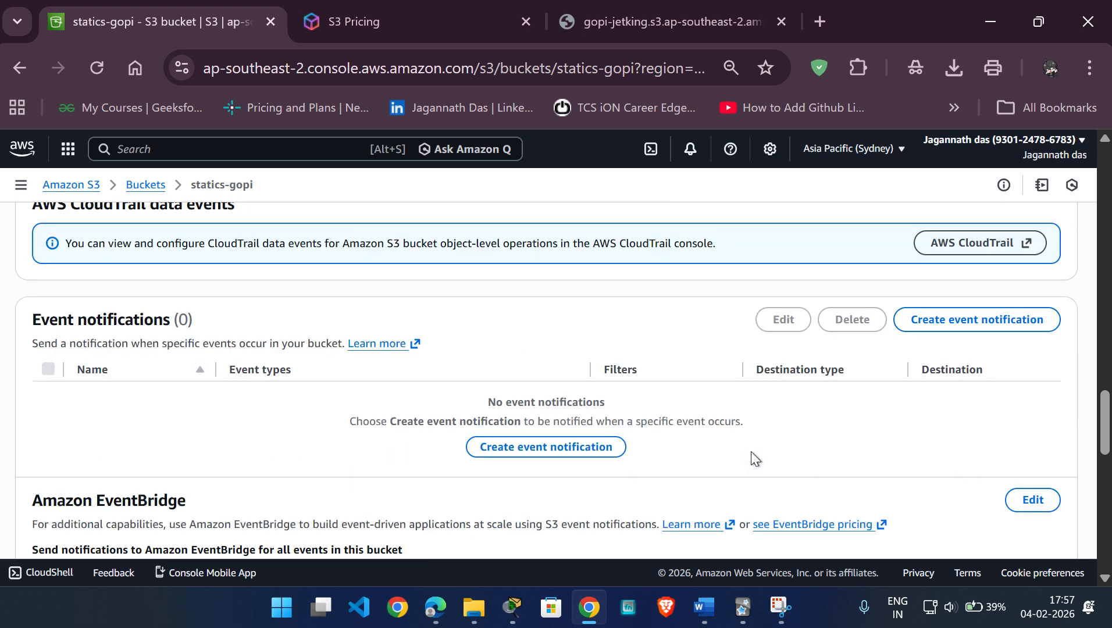
scroll(750, 451, down, 5)
scroll(751, 450, down, 3)
scroll(751, 451, down, 5)
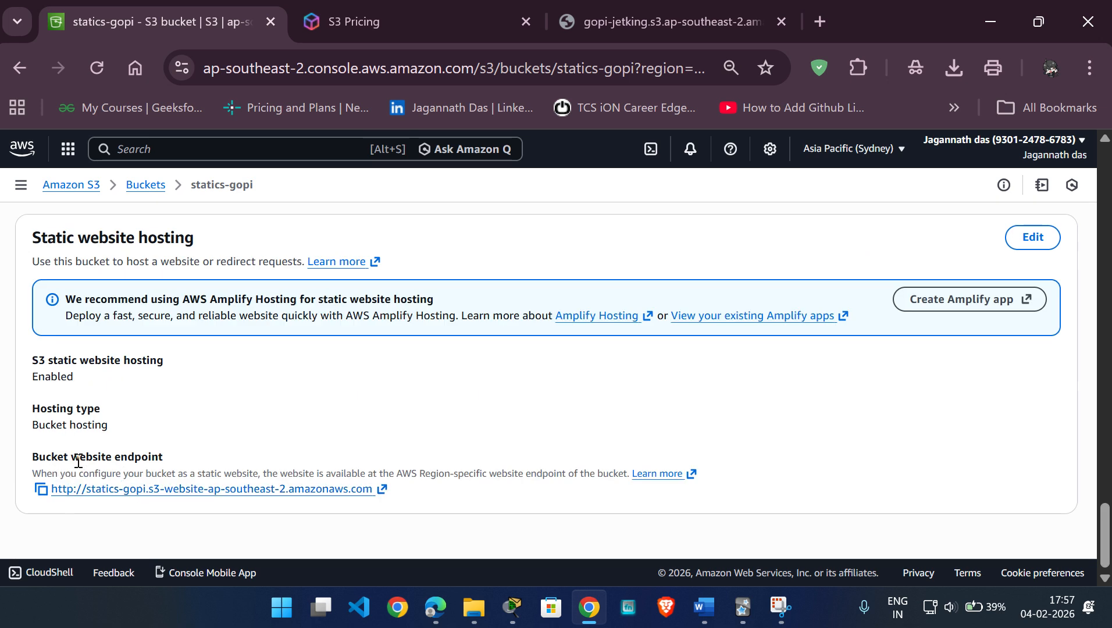
click(41, 491)
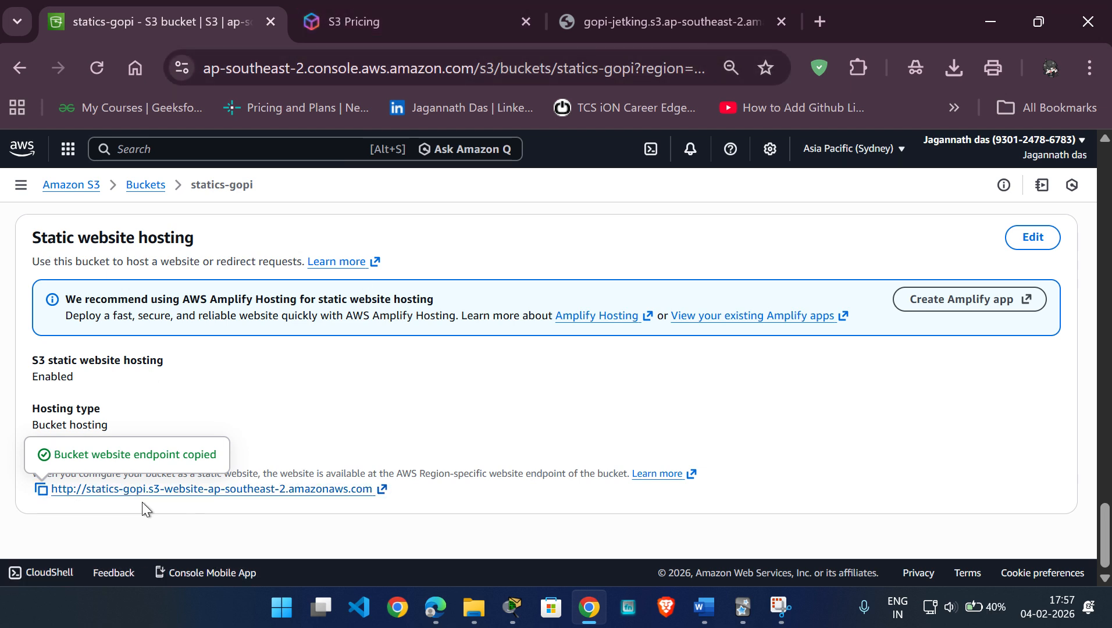
Step: Open the copied bucket website endpoint in a new browser tab and look through the whole hosted page
click(645, 70)
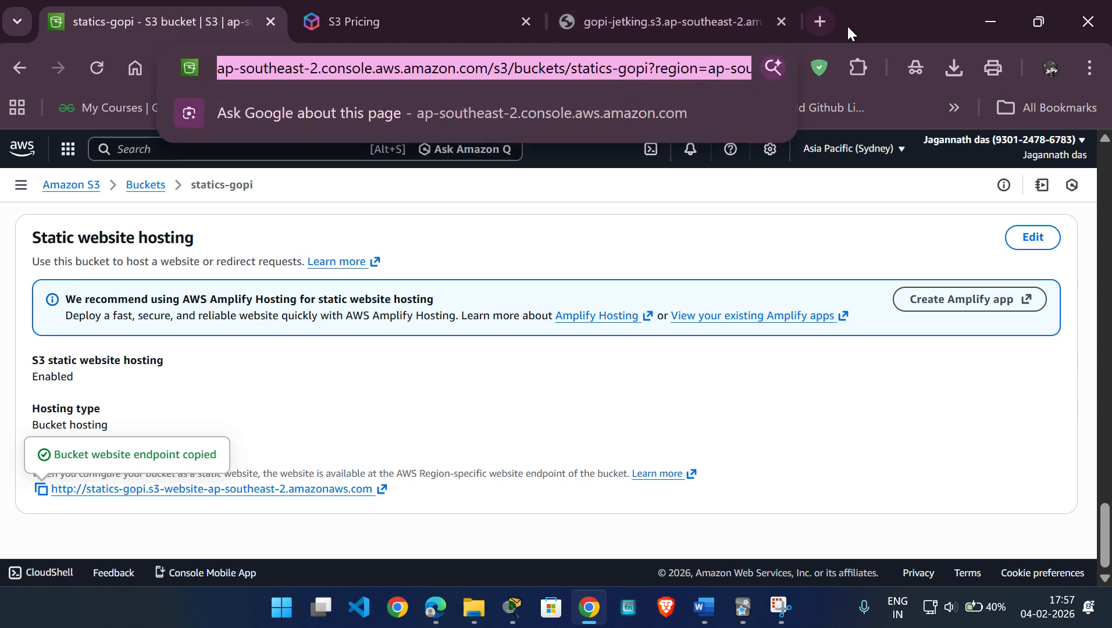
click(826, 22)
click(608, 73)
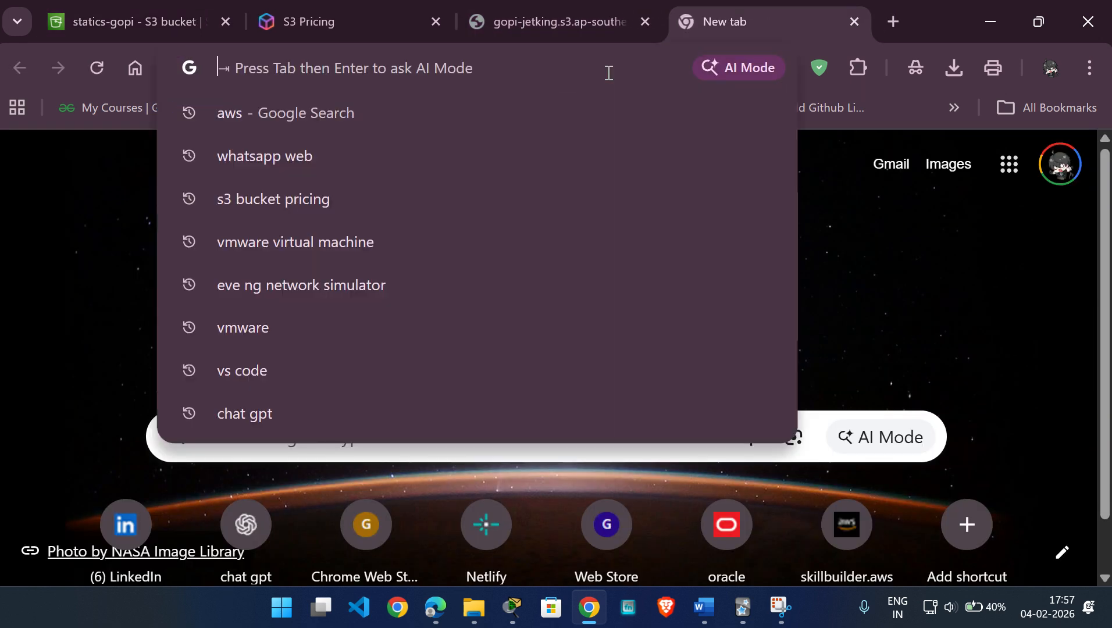
key(ctrl+v)
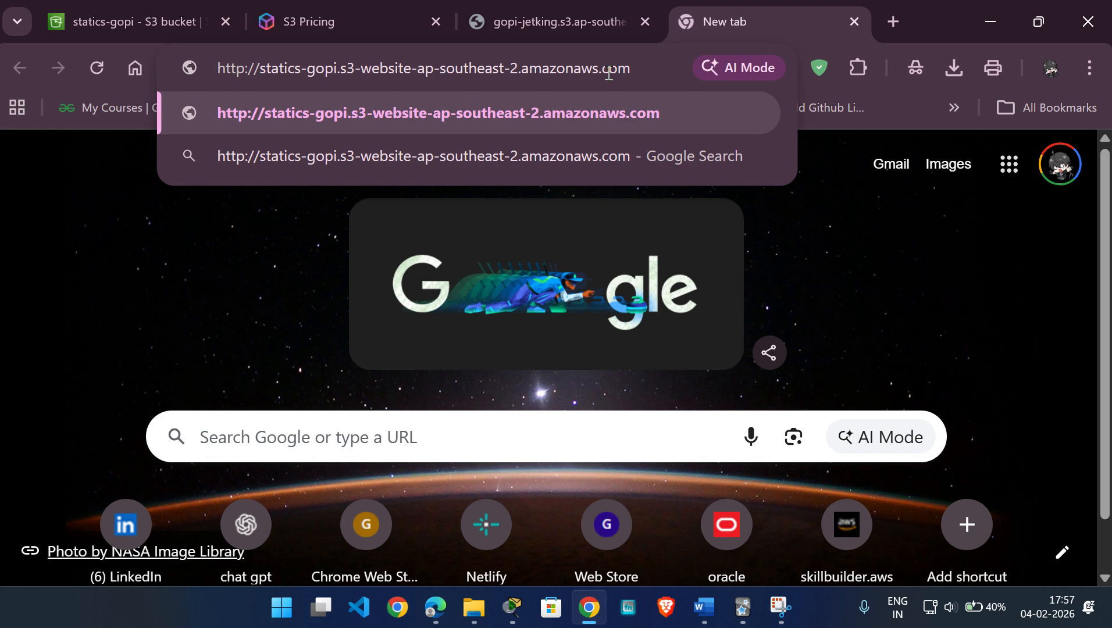
key(Return)
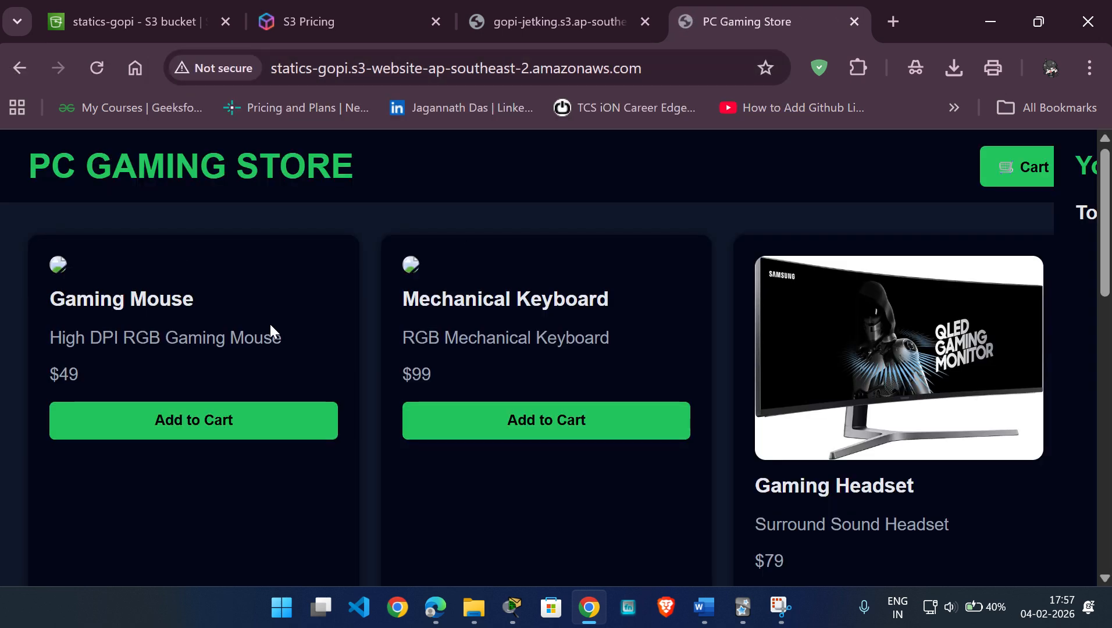
scroll(379, 385, down, 7)
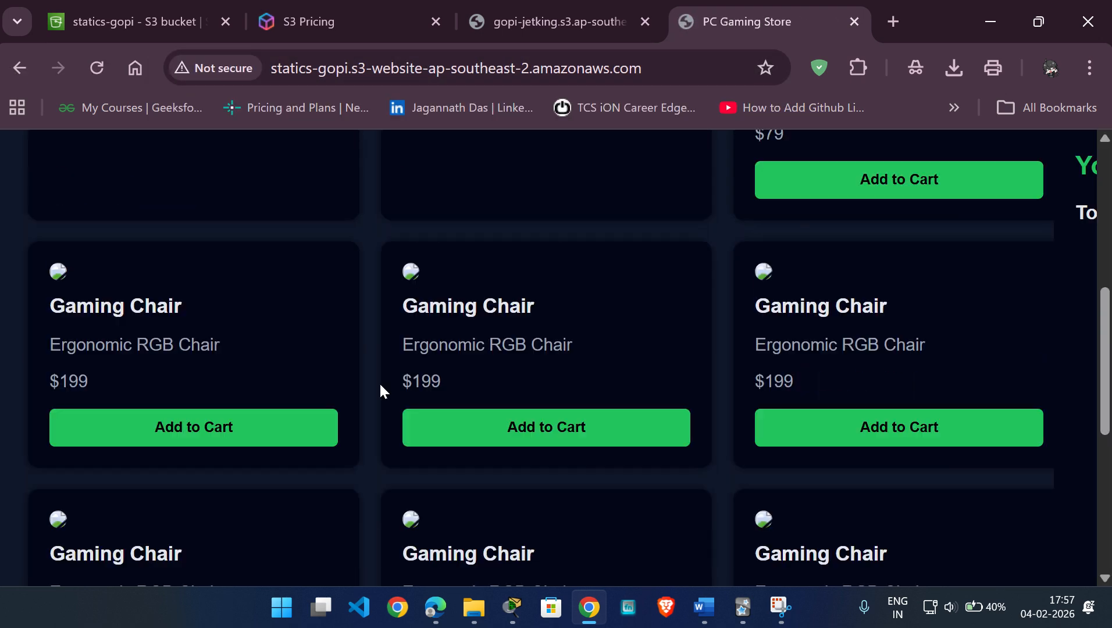
scroll(379, 384, up, 7)
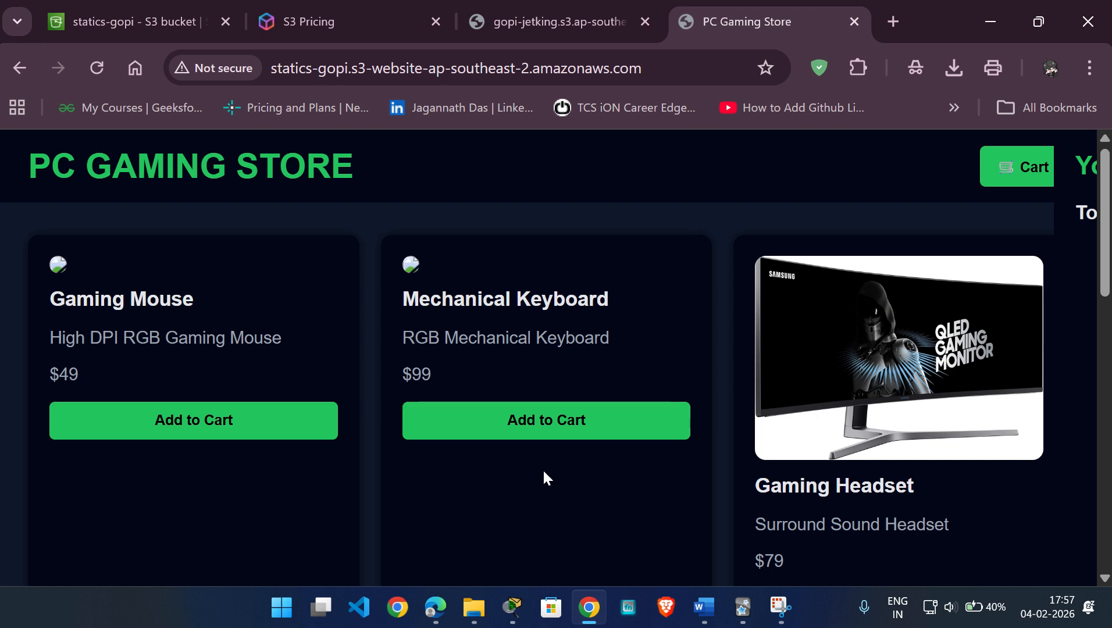
scroll(569, 451, down, 8)
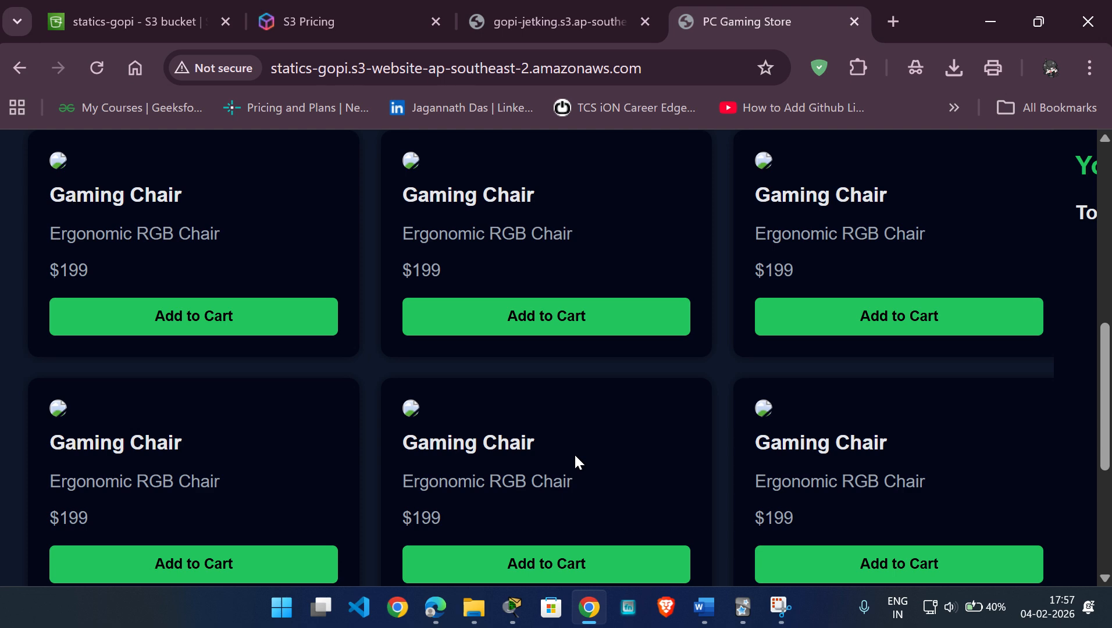
scroll(574, 456, down, 1)
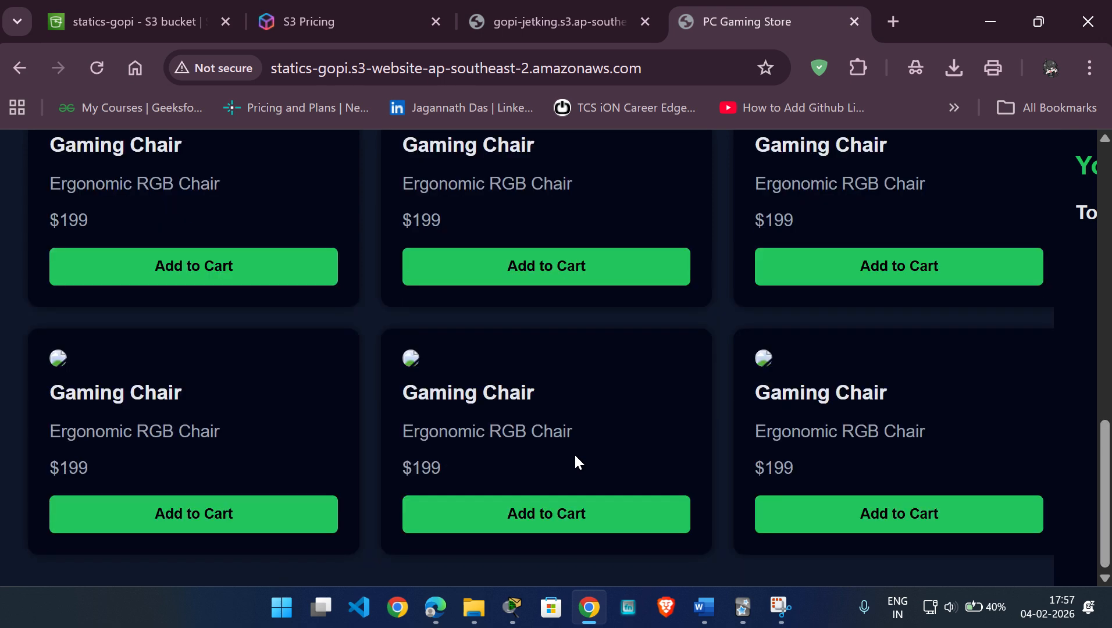
scroll(575, 457, up, 15)
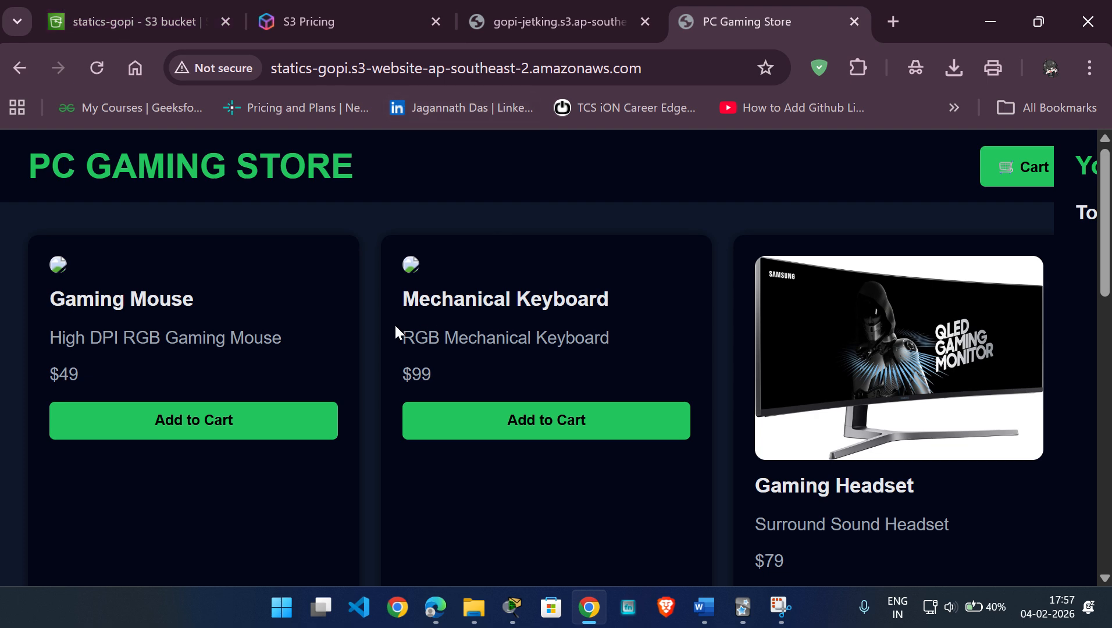
Step: Return to the statics-gopi bucket in the S3 console and review its properties from static website hosting up to the bucket overview
click(119, 19)
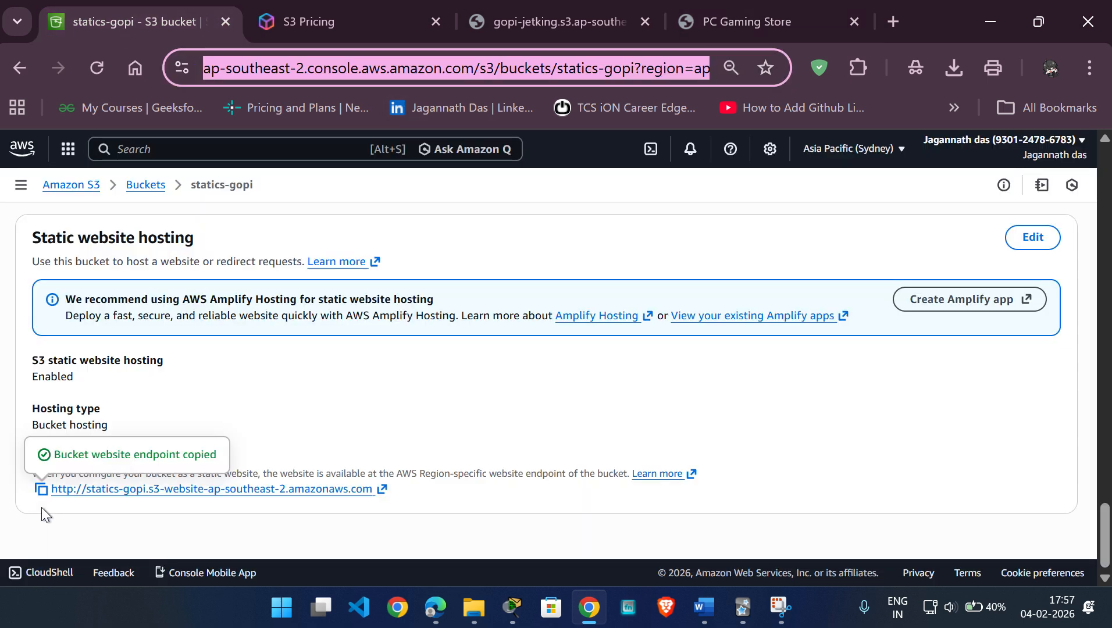
scroll(332, 387, up, 2)
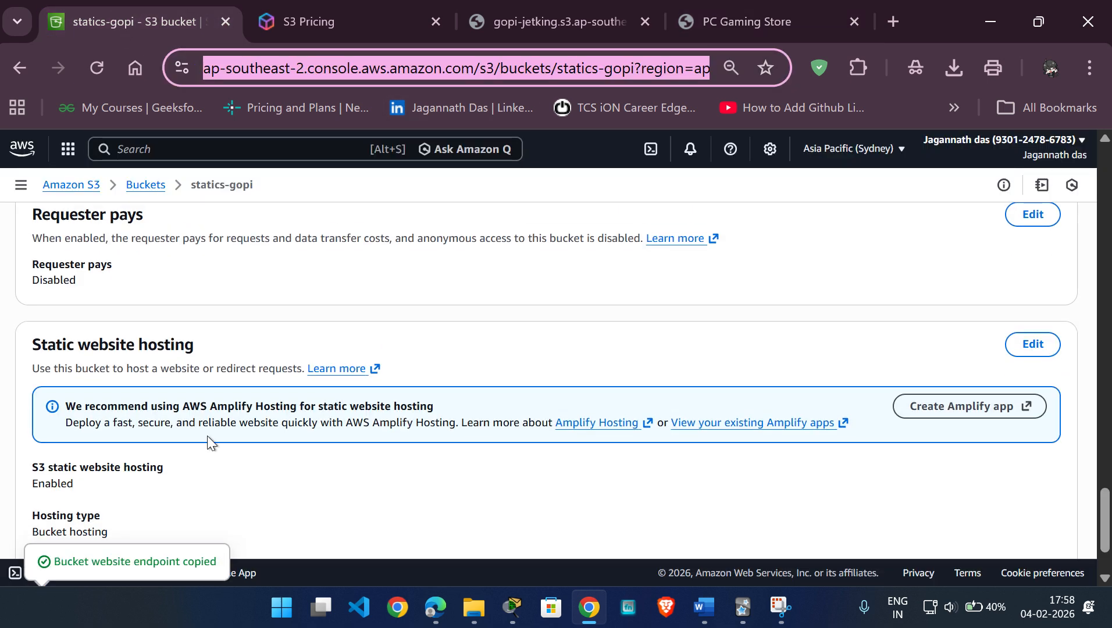
scroll(408, 458, up, 4)
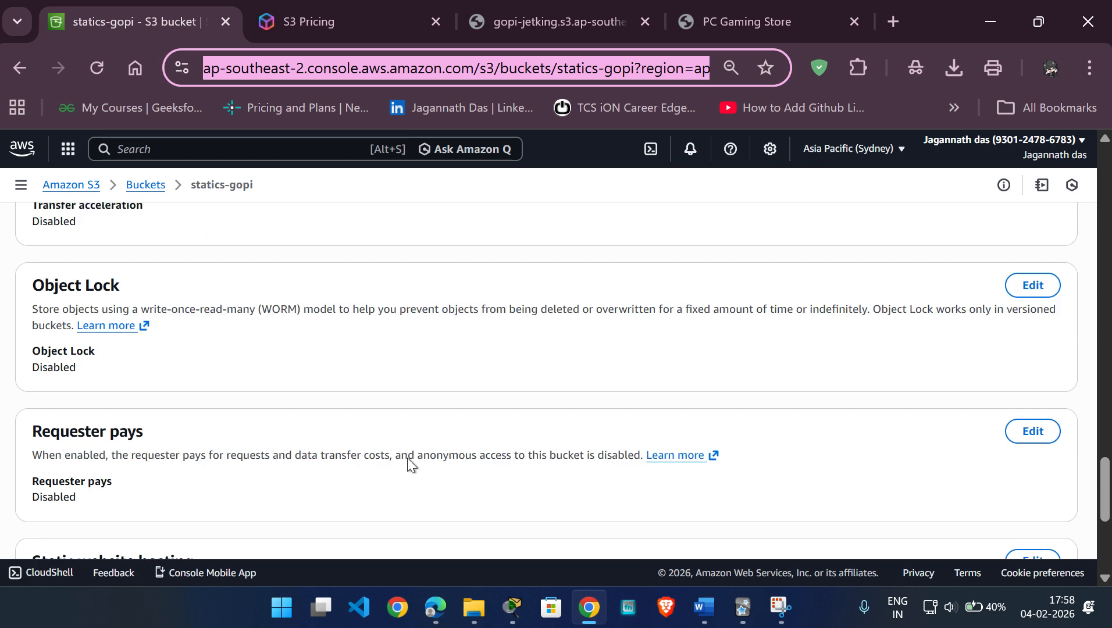
scroll(408, 457, up, 10)
scroll(413, 445, up, 15)
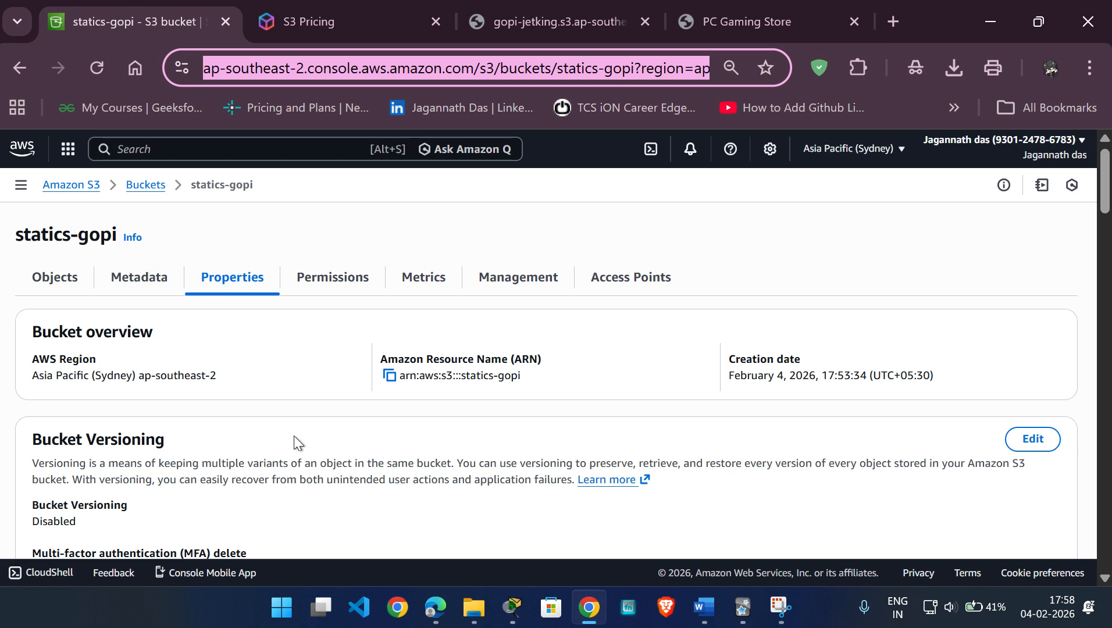
Step: Switch to the de.pdf notes in Microsoft Edge and review the static website hosting instructions back to creating an S3 bucket
click(436, 607)
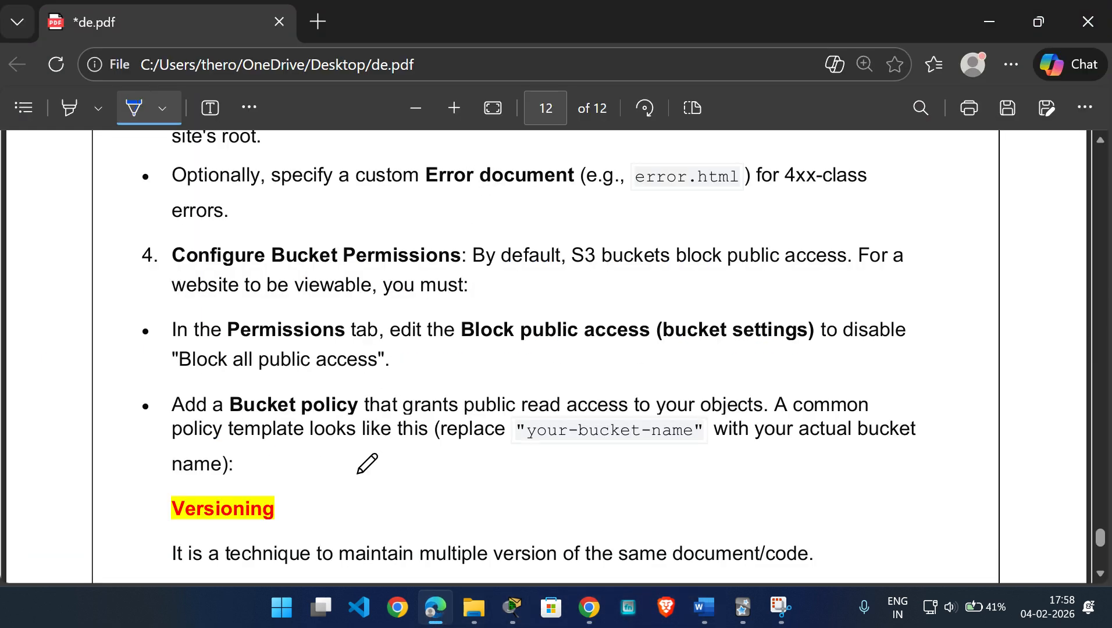
scroll(381, 506, up, 3)
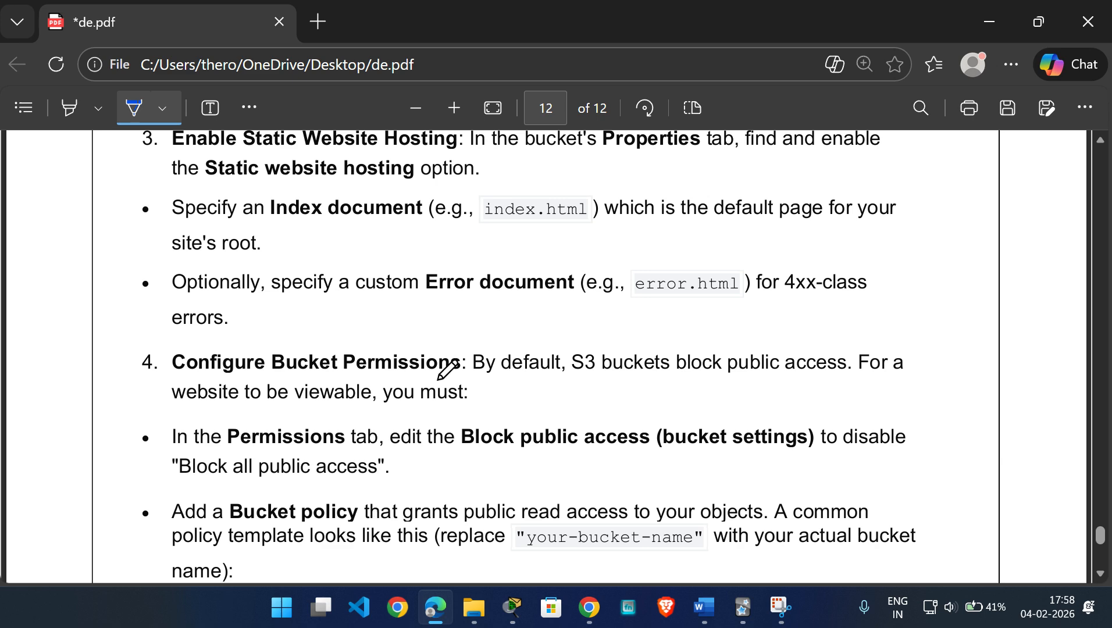
scroll(473, 349, up, 1)
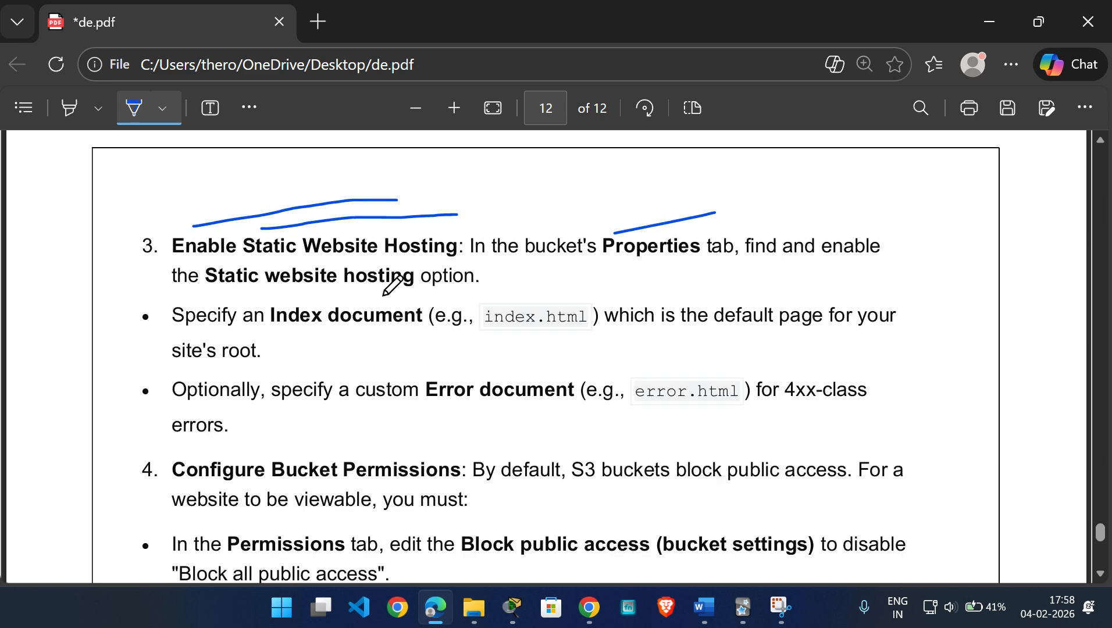
scroll(244, 320, up, 2)
scroll(297, 308, up, 4)
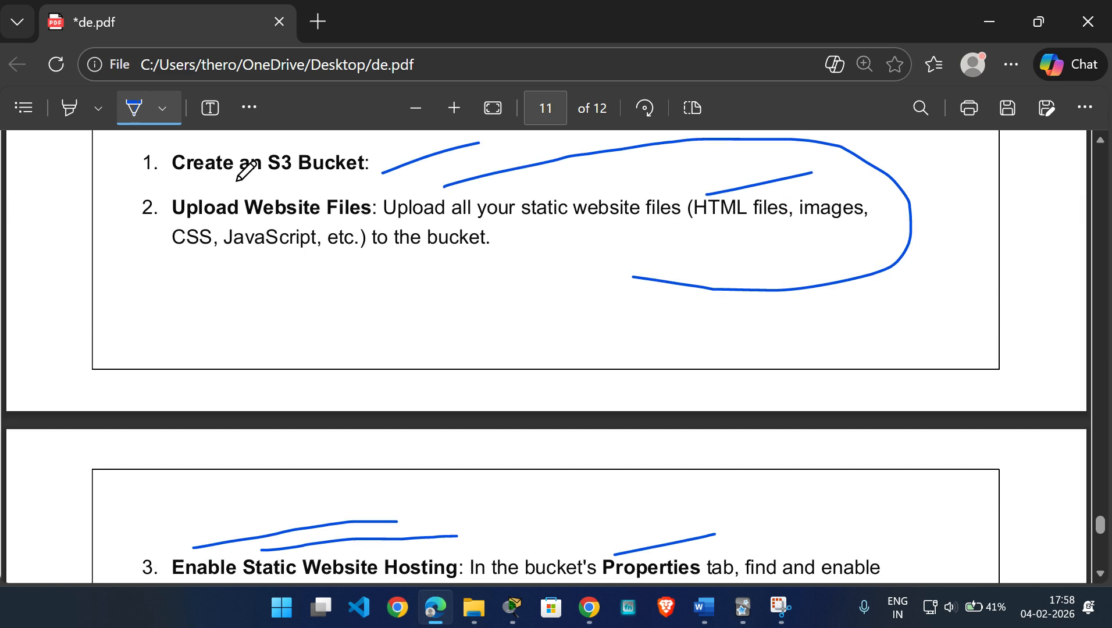
Step: Mark the phrases Enable Static Website Hosting, Properties tab and find and enable in item 3 of the notes with blue pen strokes
scroll(280, 172, up, 4)
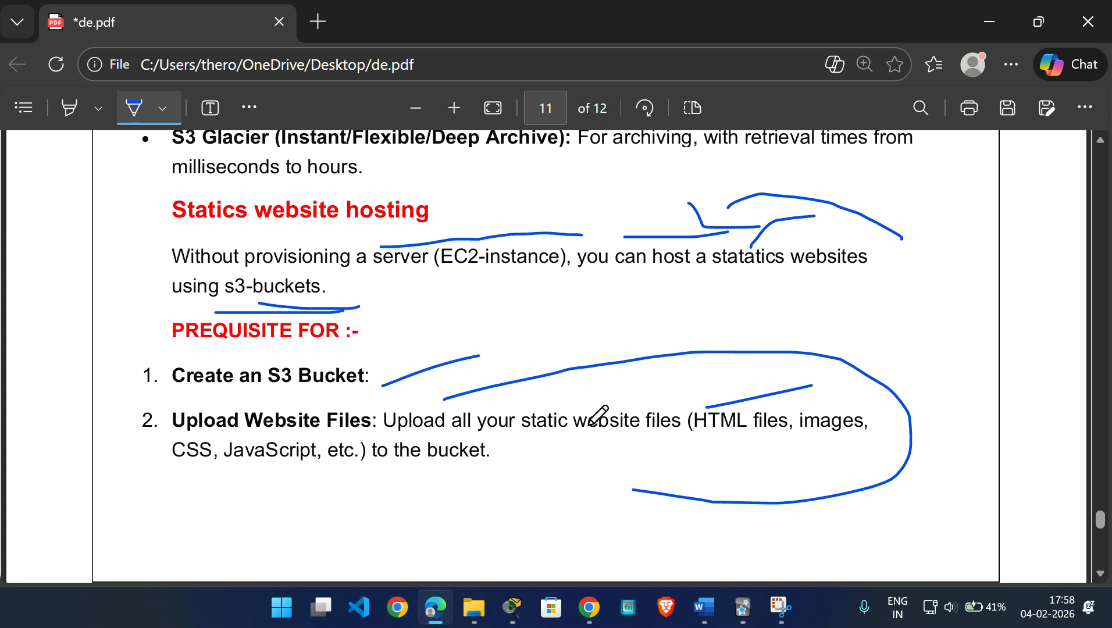
scroll(598, 415, down, 4)
scroll(556, 427, down, 2)
mouse_move(195, 447)
mouse_down()
mouse_move(238, 417)
mouse_move(375, 433)
mouse_up()
drag(492, 446, 689, 437)
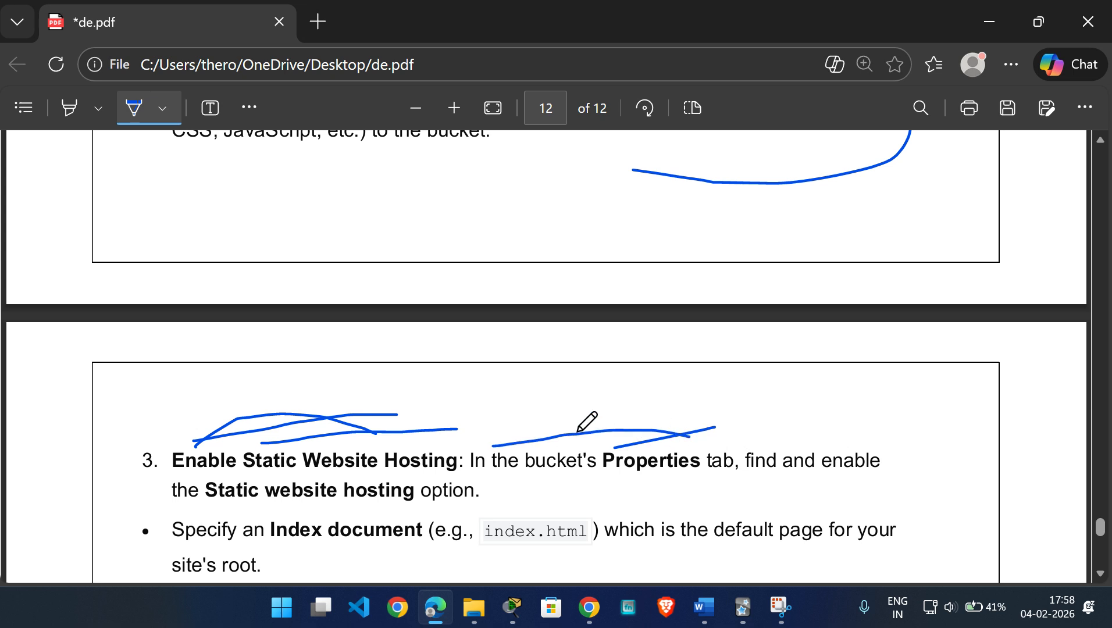
drag(807, 446, 834, 443)
Step: Draw pen lines above Index document and index.html, and cross out the optional Error document in the hosting instructions
scroll(377, 514, down, 2)
drag(295, 517, 404, 518)
drag(496, 399, 563, 407)
scroll(569, 426, down, 2)
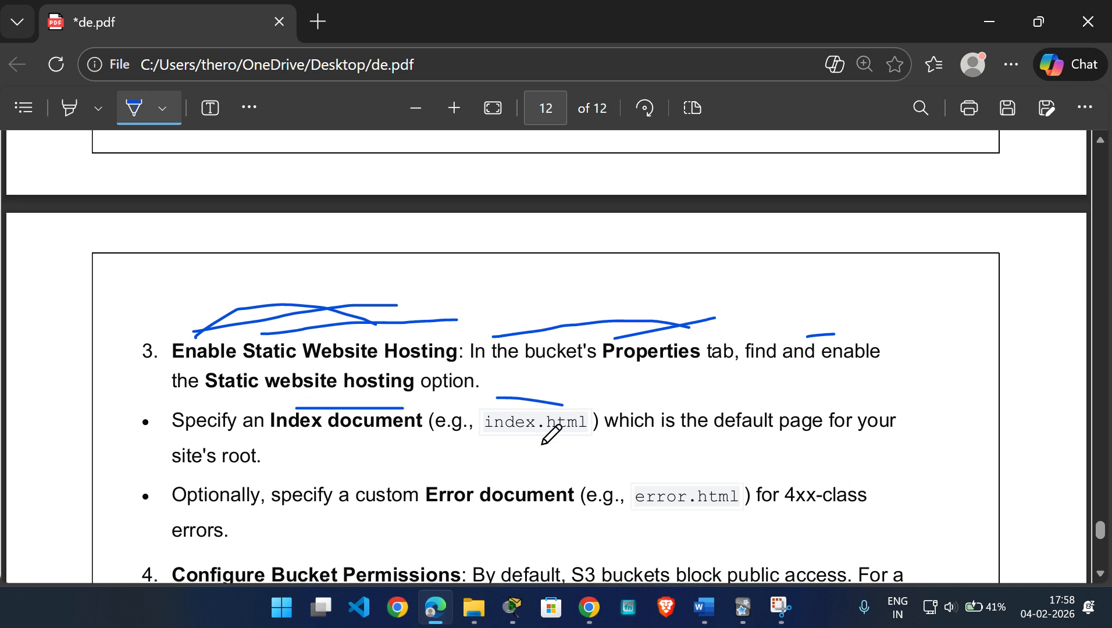
drag(443, 378, 517, 414)
drag(509, 372, 452, 422)
Step: Mark Configure Bucket Permissions and the block public access phrases in item 4, and add a curved stroke between the two public access lines
scroll(256, 366, down, 2)
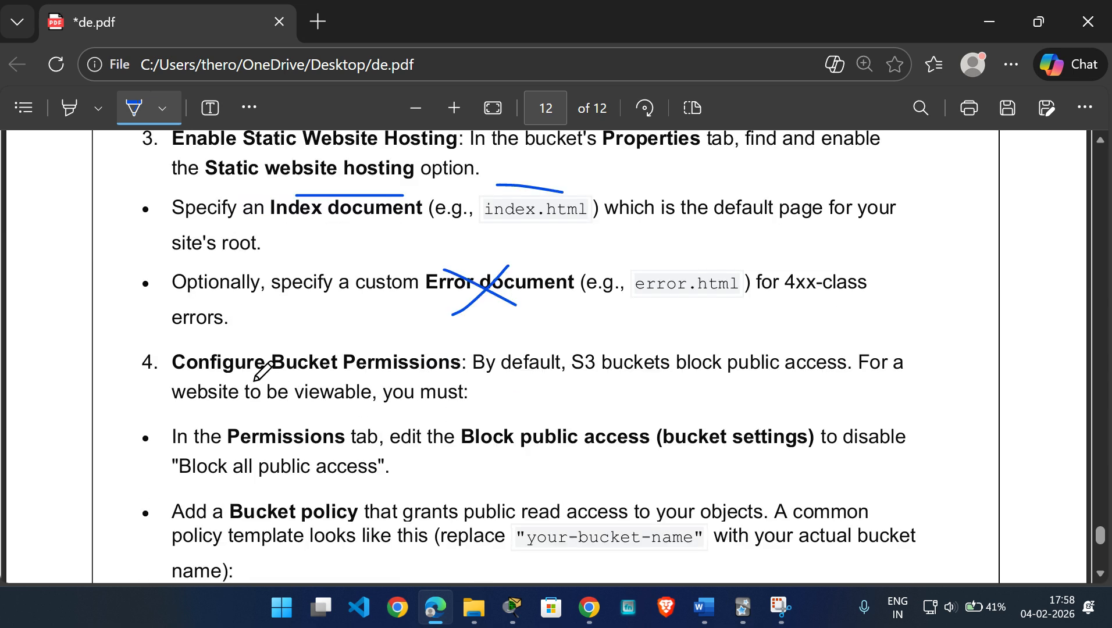
drag(213, 351, 402, 338)
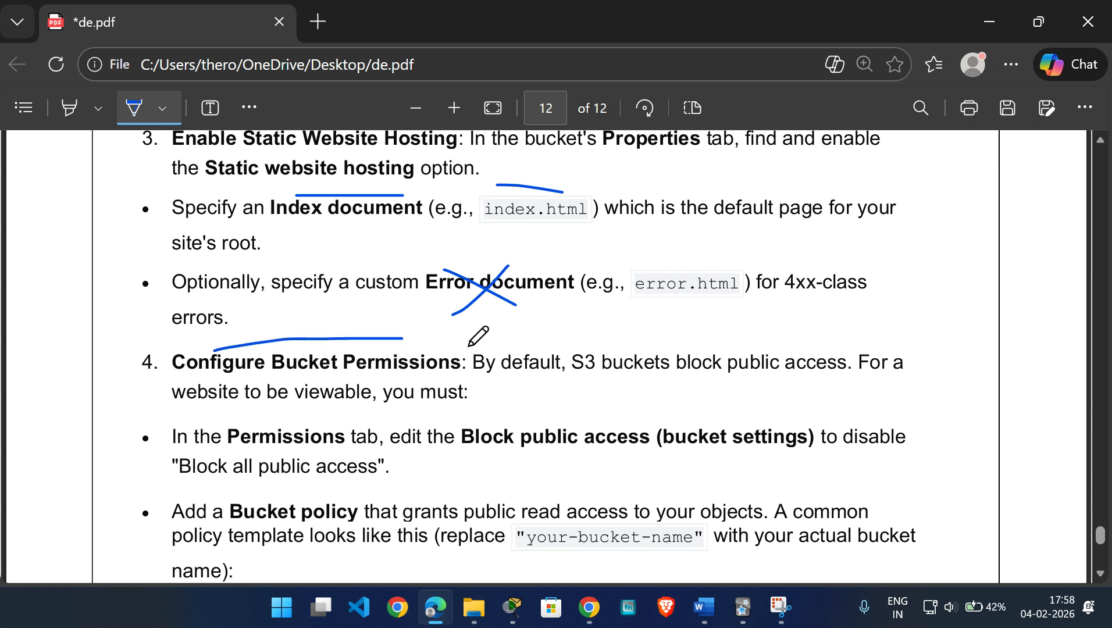
drag(613, 340, 778, 333)
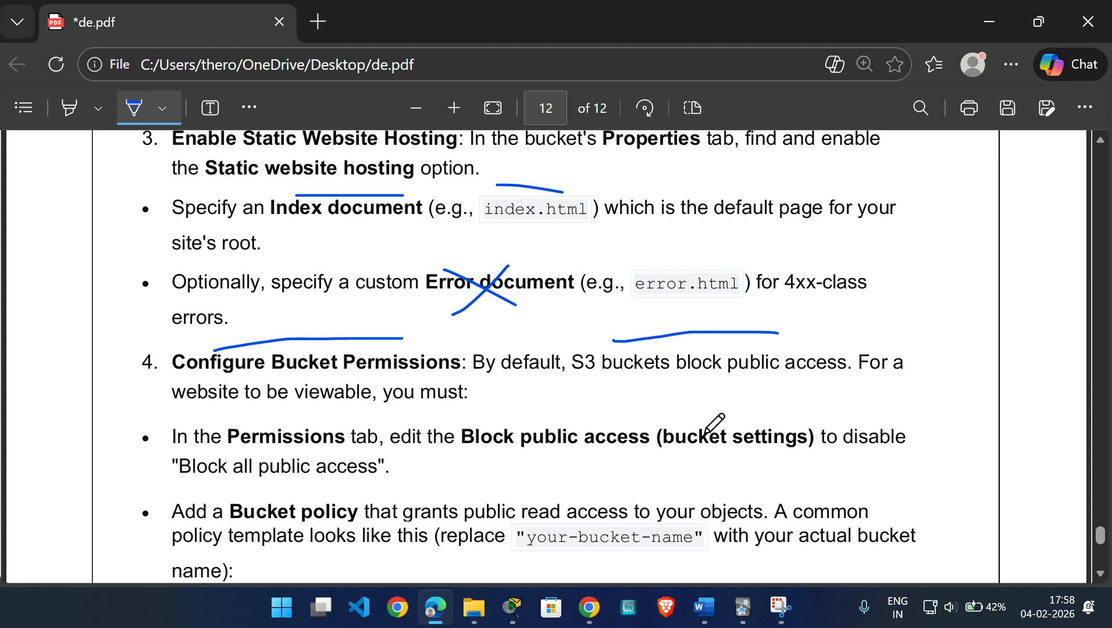
drag(502, 422, 630, 412)
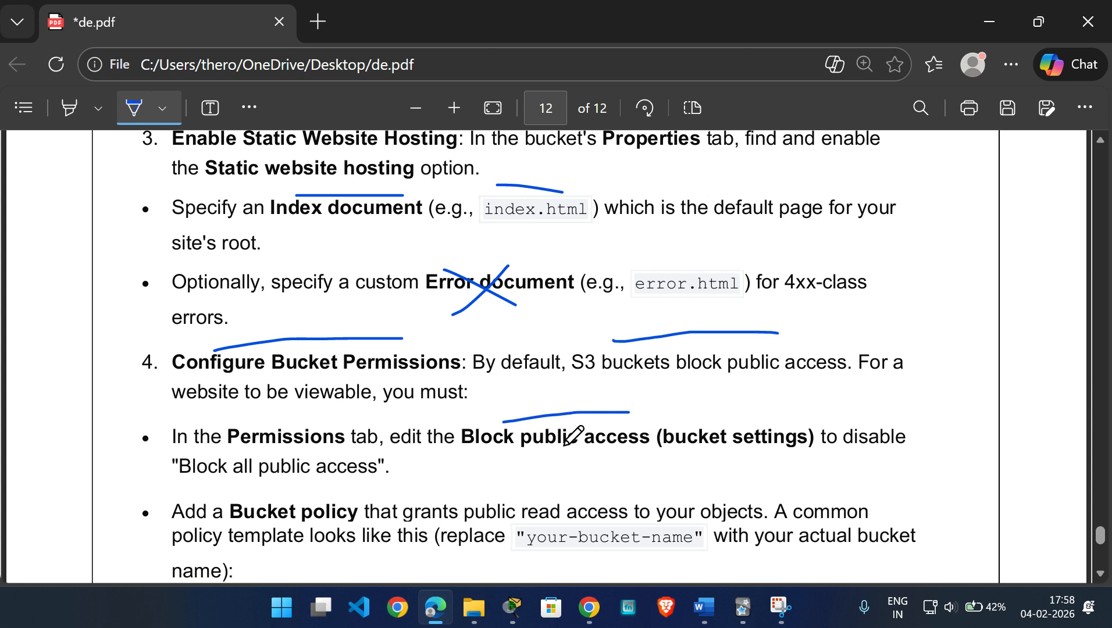
mouse_move(767, 417)
mouse_down()
mouse_move(780, 352)
mouse_move(755, 347)
mouse_up()
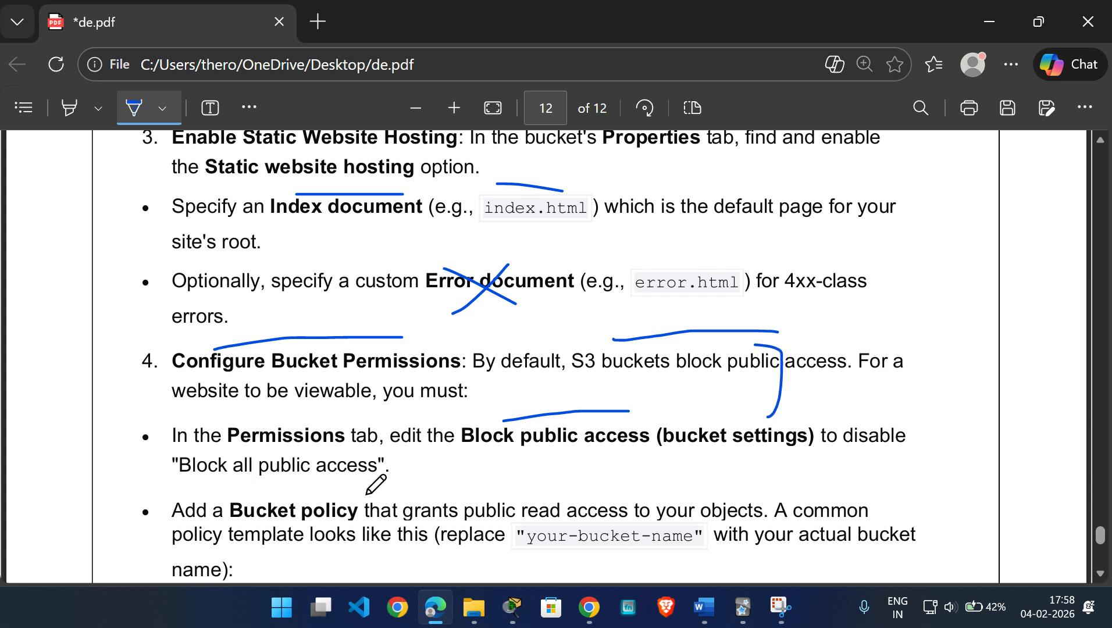
Step: Draw a pen line above Bucket policy and a small cross at the end of that bullet
scroll(384, 407, down, 2)
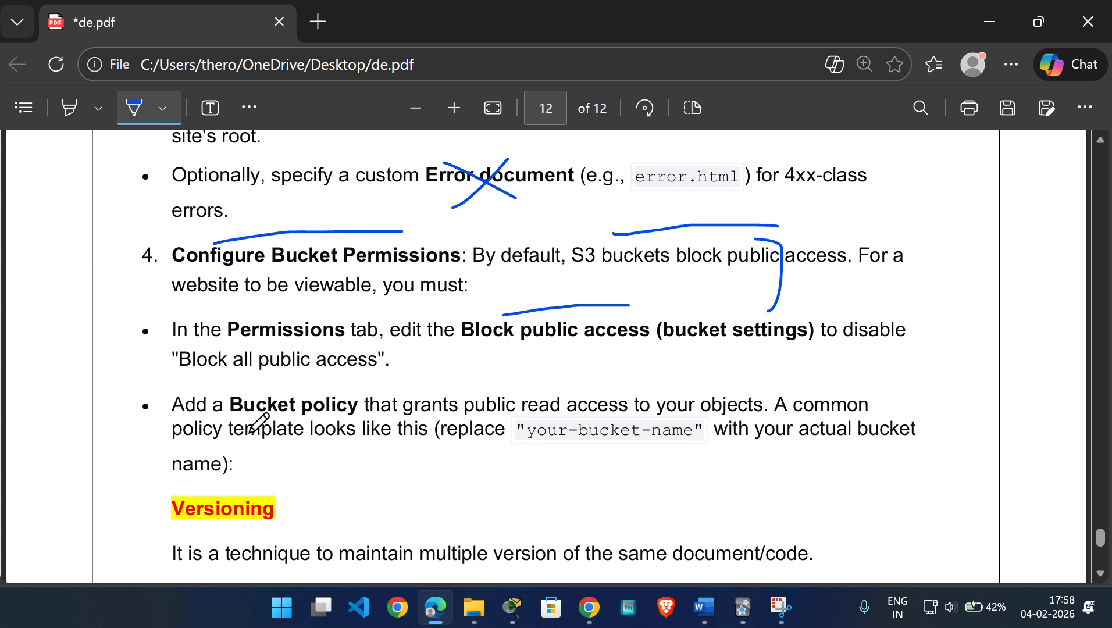
drag(263, 394, 349, 387)
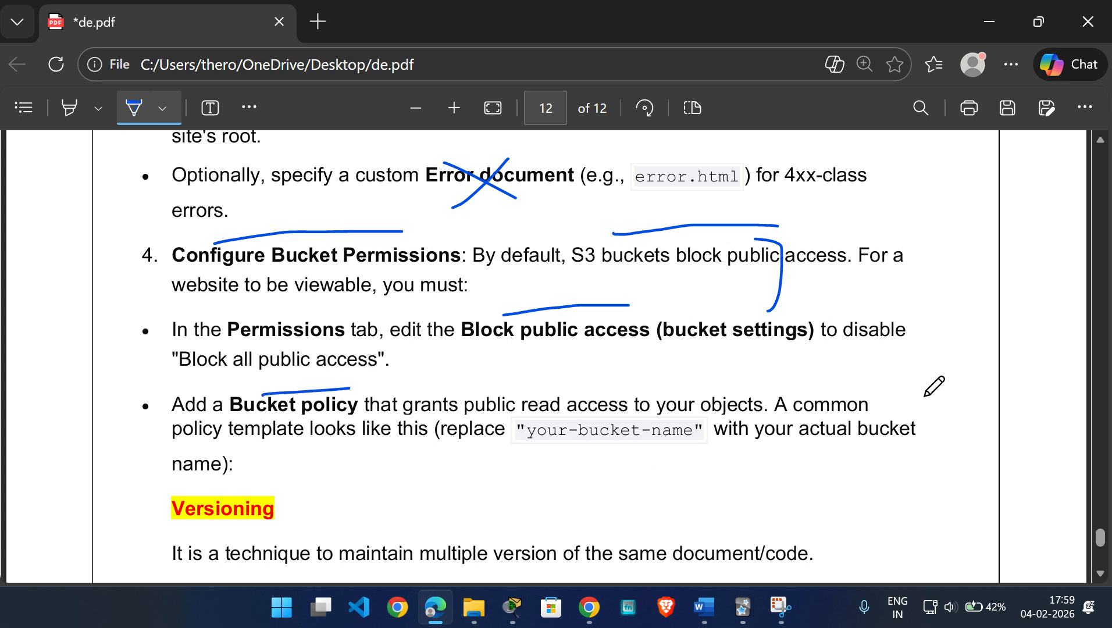
mouse_move(917, 387)
mouse_down()
mouse_move(944, 408)
mouse_move(938, 420)
mouse_up()
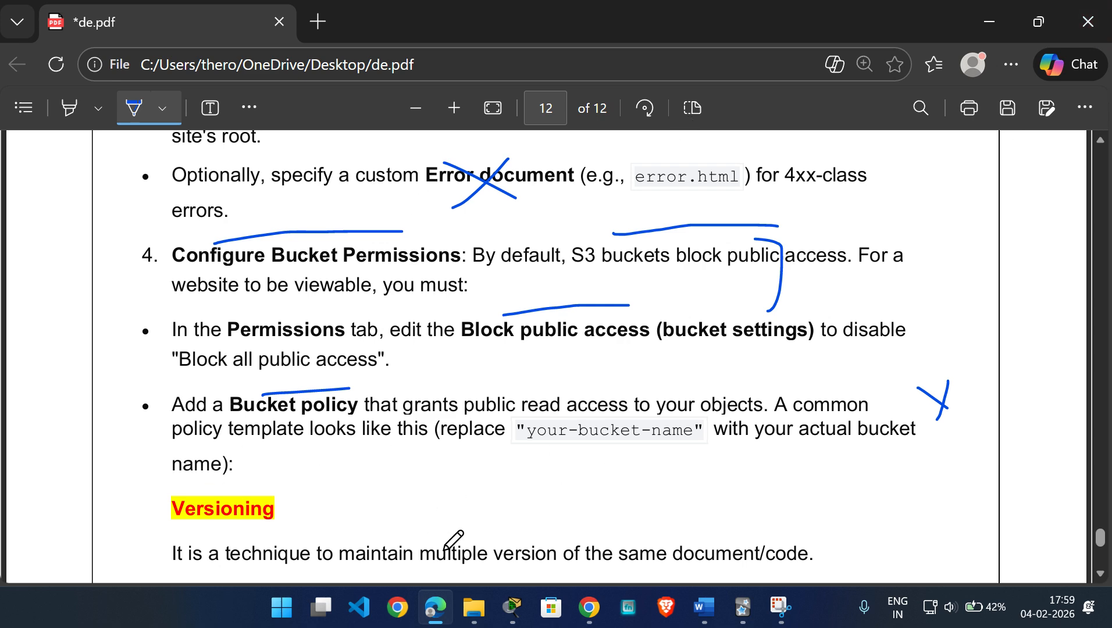
Step: Draw a blue arrow pointing away from the Versioning heading on page 12 of the notes
scroll(405, 489, up, 10)
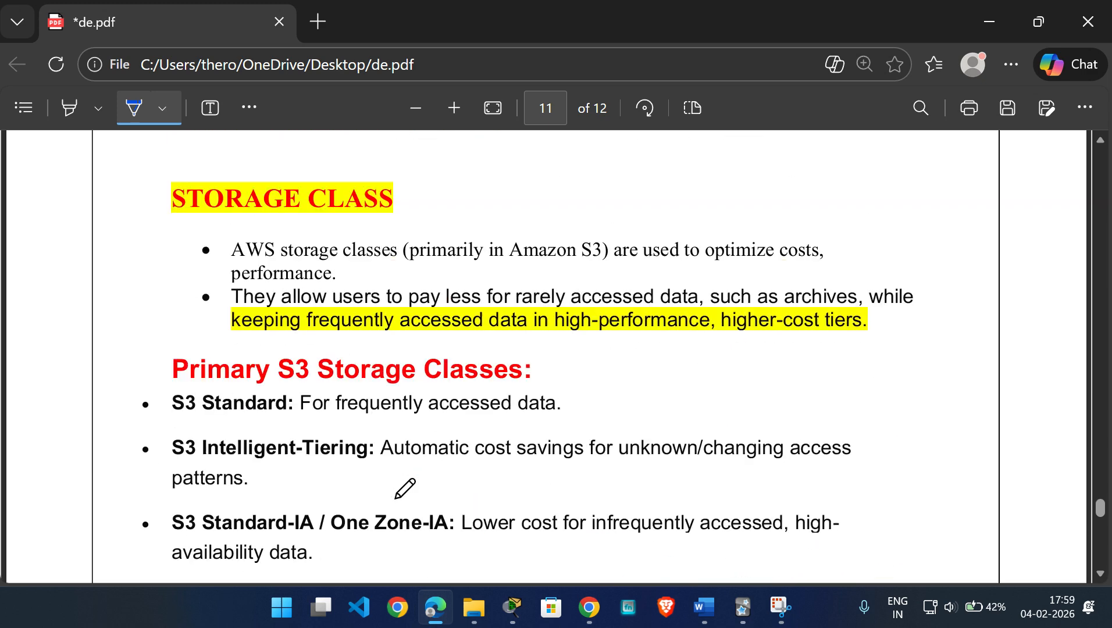
scroll(405, 488, down, 12)
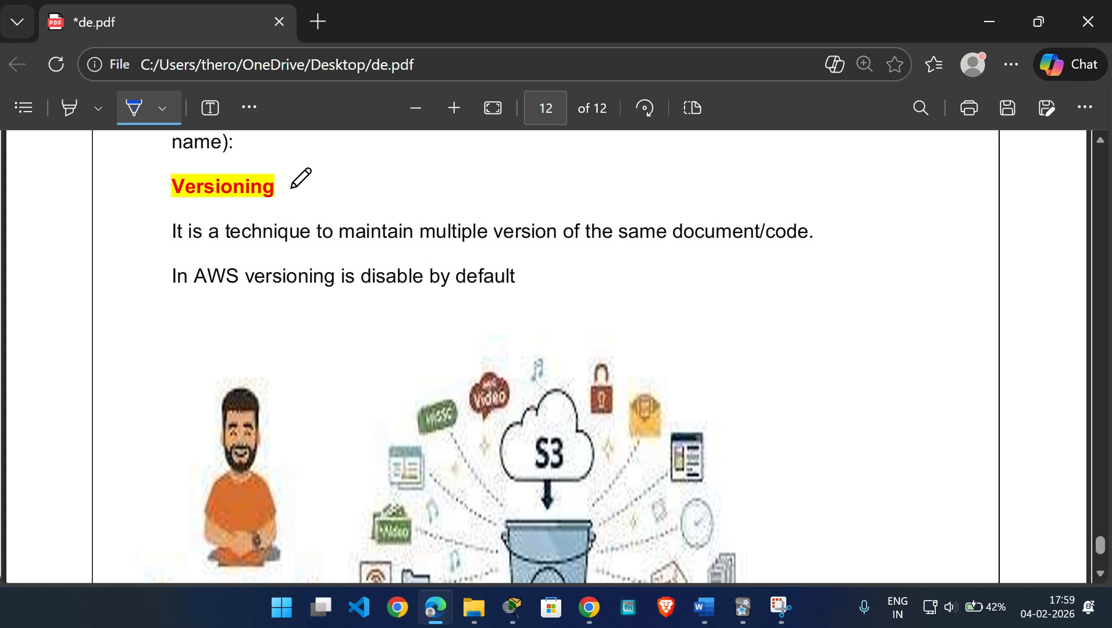
mouse_move(290, 188)
mouse_down()
mouse_move(419, 190)
mouse_move(398, 211)
mouse_up()
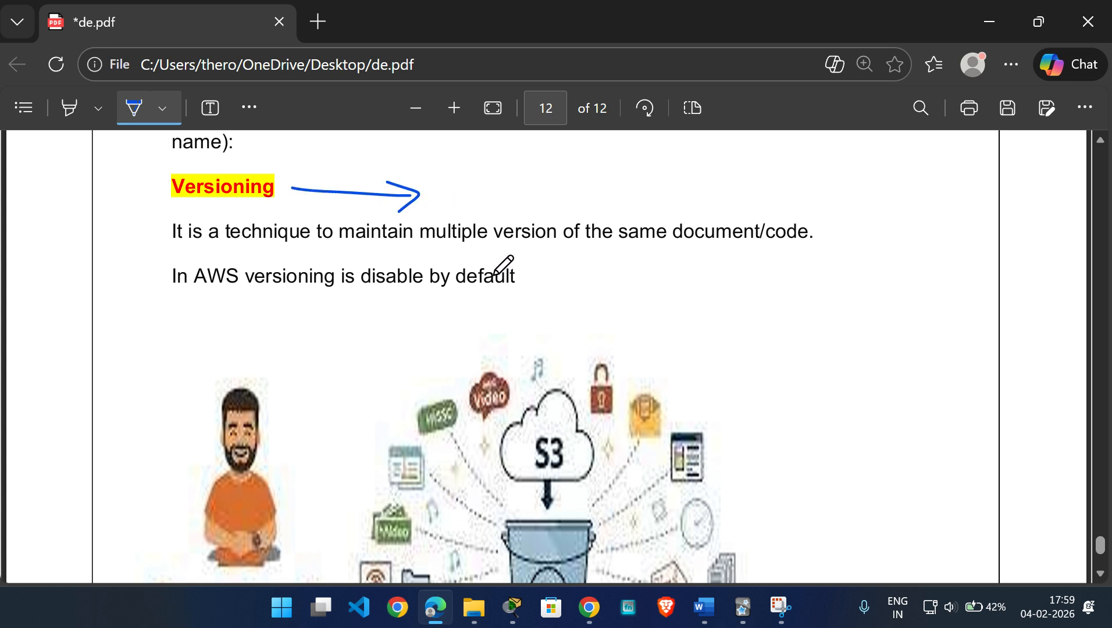